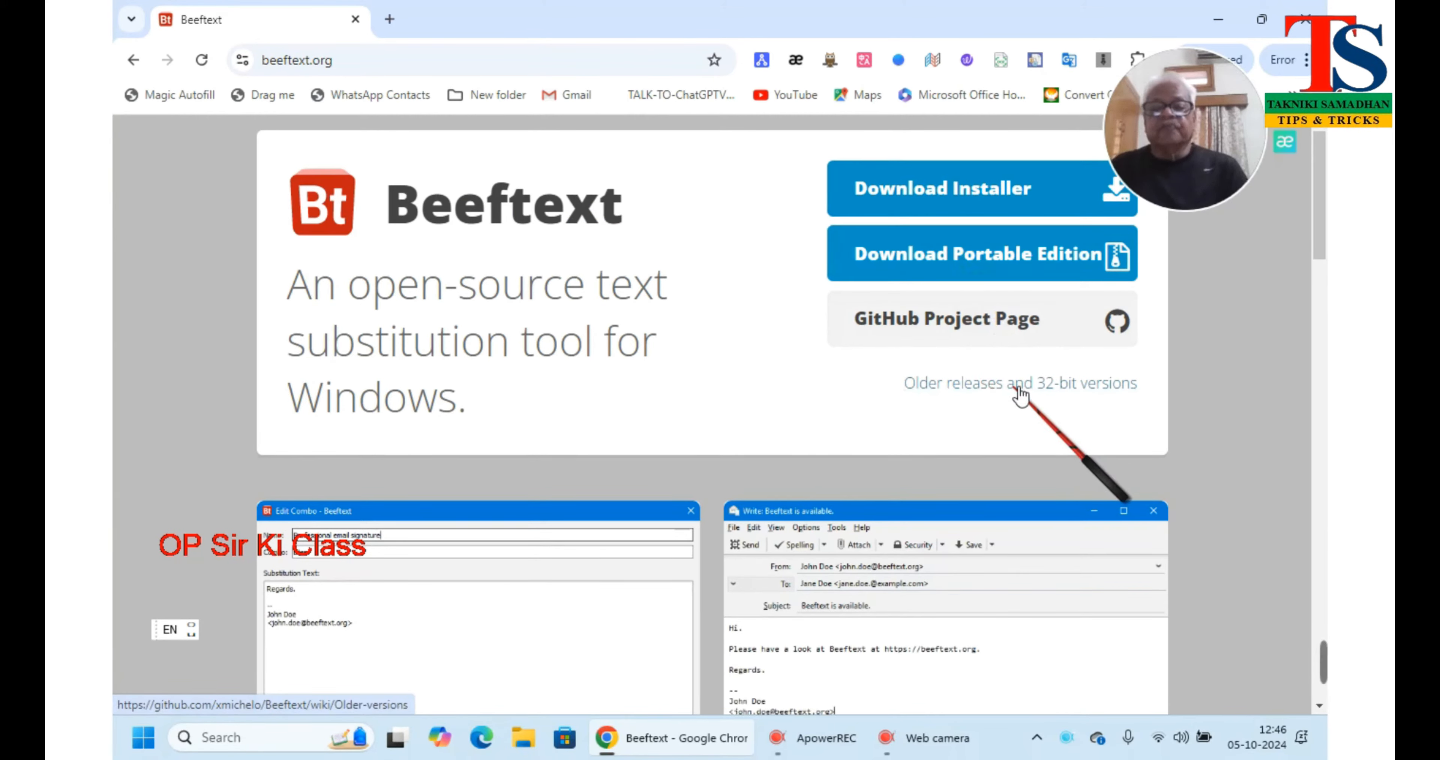
Download the Beeftext-16.0-PortableEdition zip (12.0 MB) in Chrome and switch to File Explorer
{"action": "left_click", "coordinate": [1008, 258]}
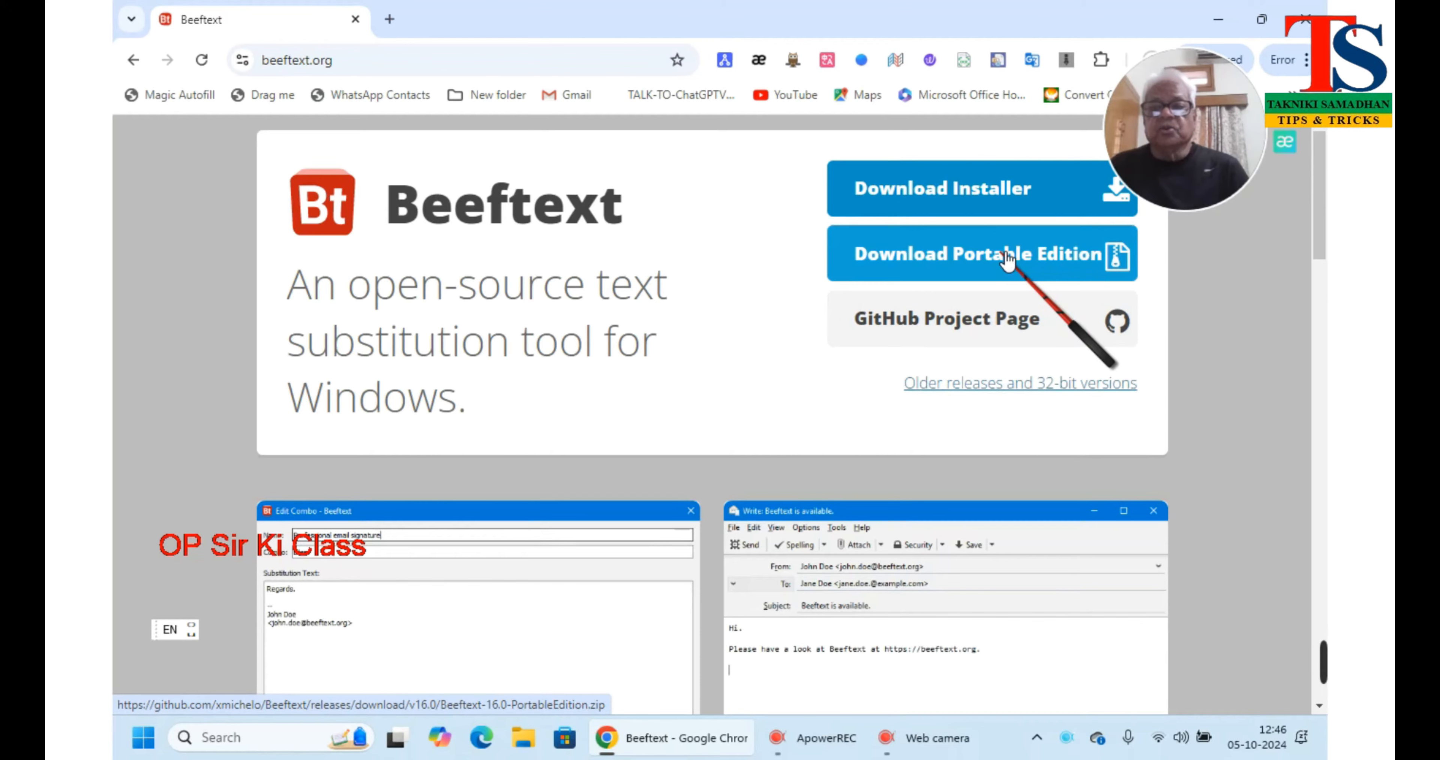
{"action": "left_click_drag", "start_coordinate": [1167, 88], "coordinate": [1191, 239]}
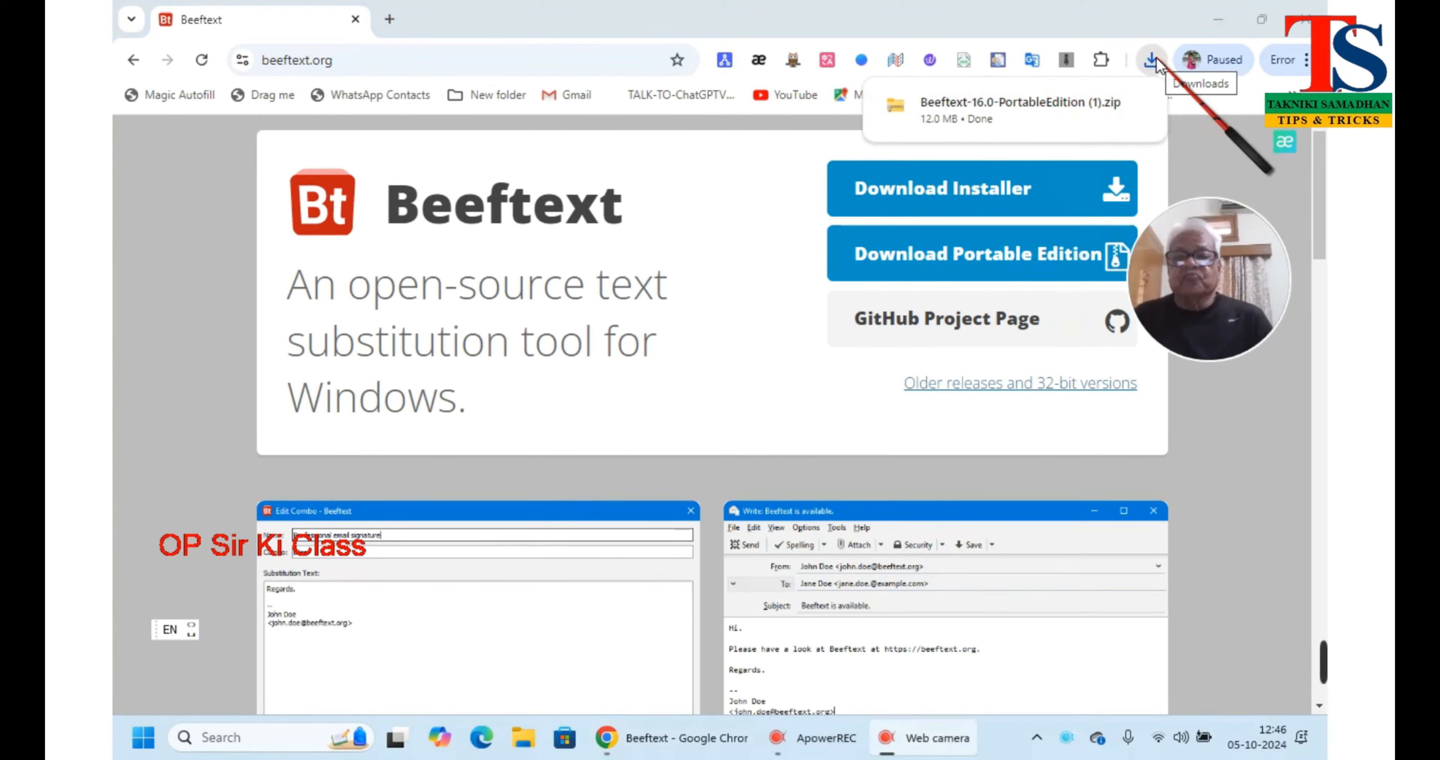
{"action": "left_click", "coordinate": [522, 735]}
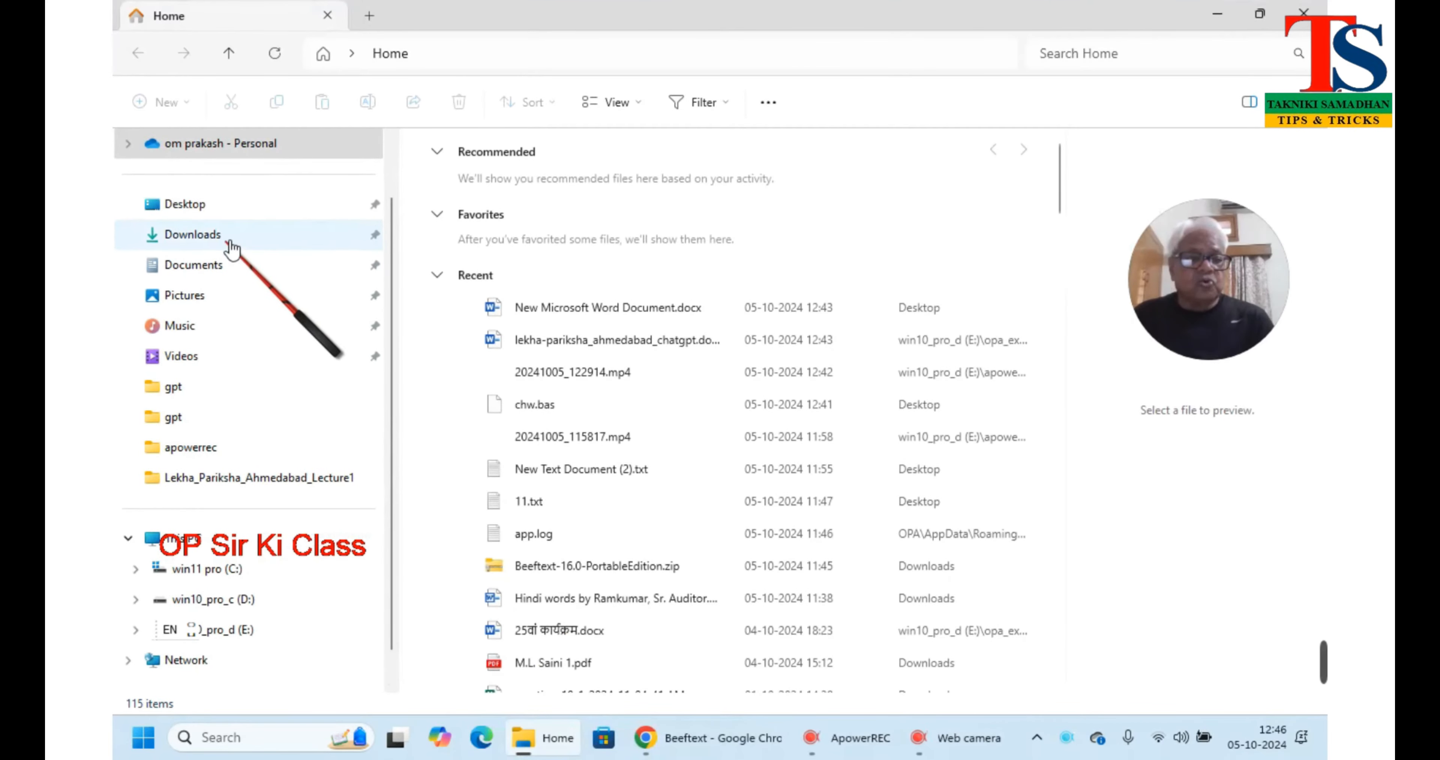
Go to Downloads and open the BeeftextPortableEdition folder inside the Beeftext-16.0-PortableEdition zip
{"action": "left_click", "coordinate": [231, 245]}
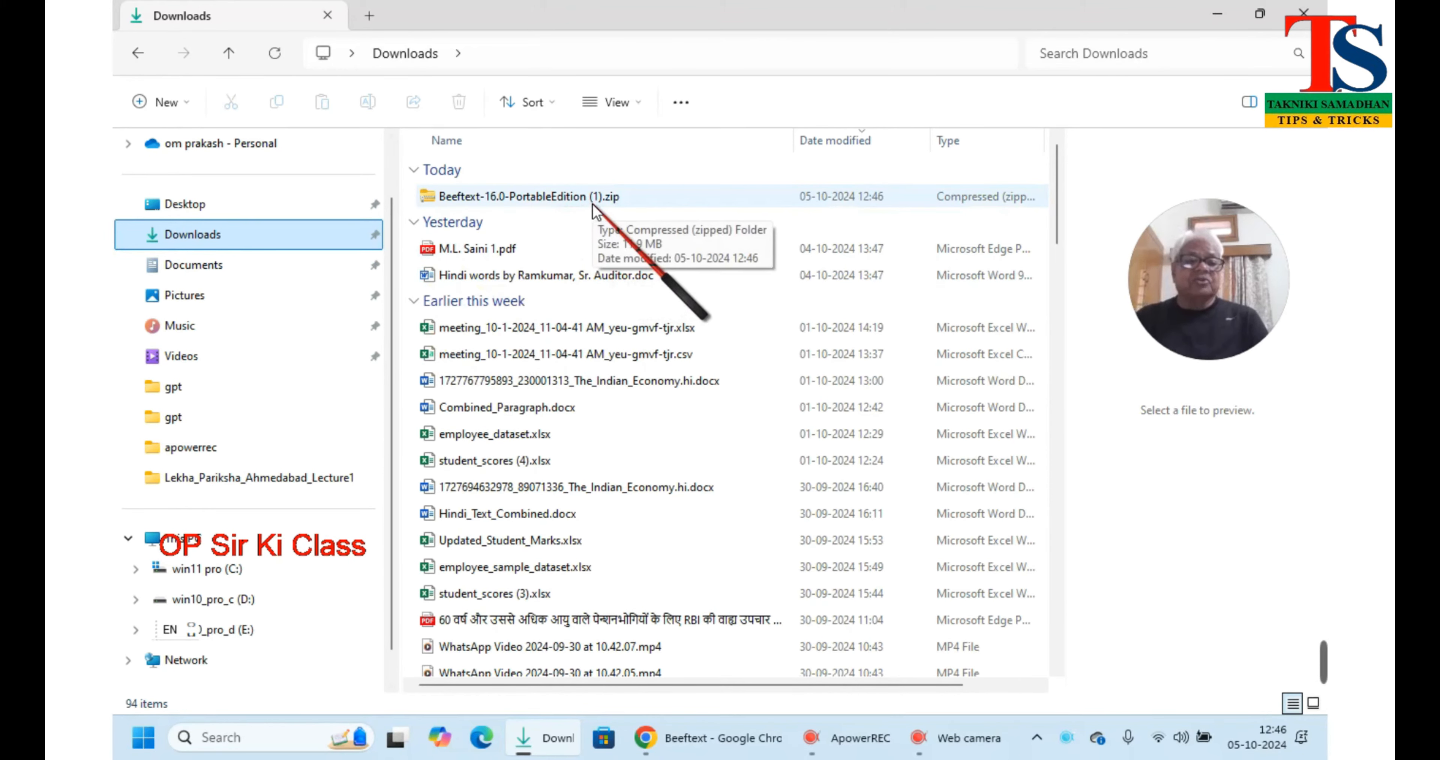
{"action": "left_click", "coordinate": [570, 200]}
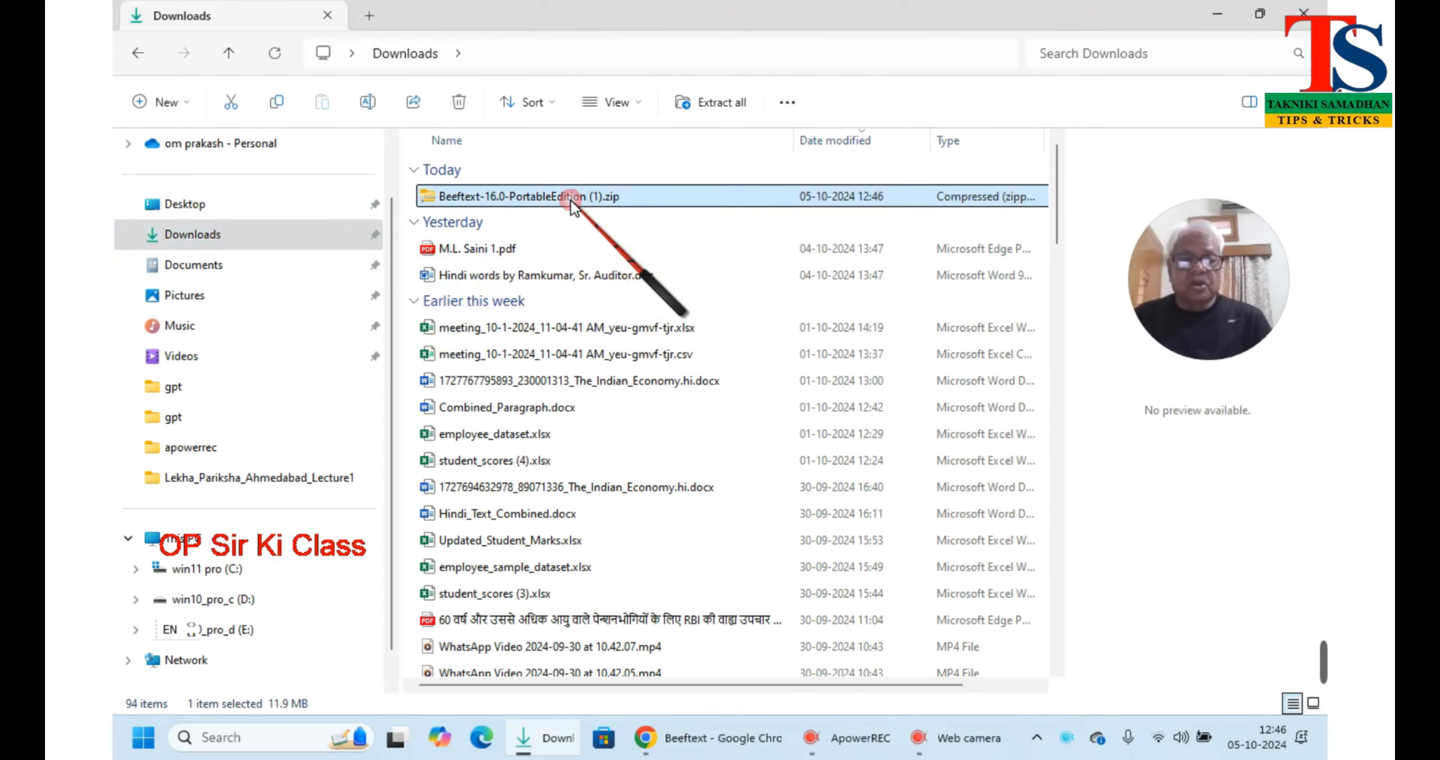
{"action": "double_click", "coordinate": [570, 200]}
{"action": "double_click", "coordinate": [529, 171]}
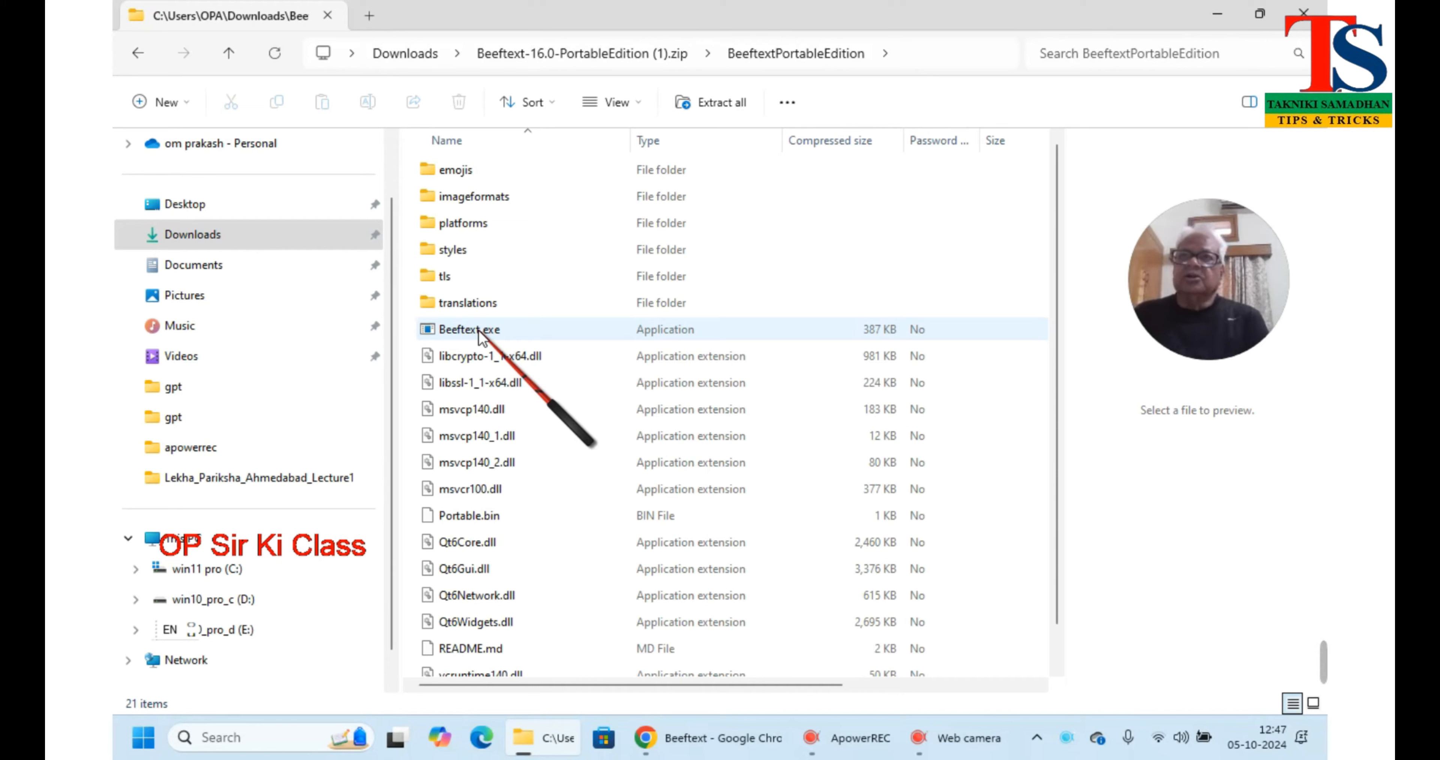
Extract all files from the Beeftext-16.0-PortableEdition zip
{"action": "double_click", "coordinate": [478, 331]}
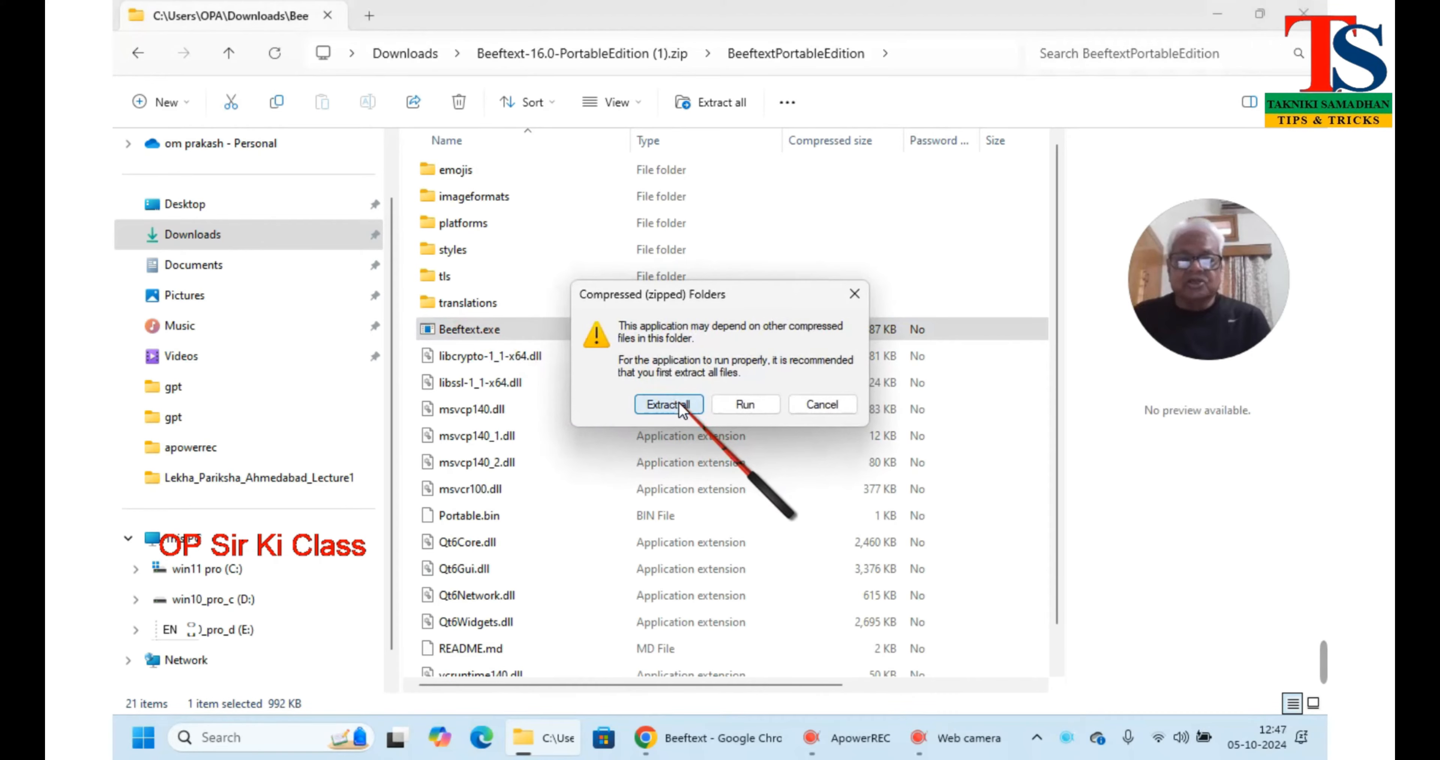
{"action": "left_click", "coordinate": [675, 404]}
{"action": "left_click", "coordinate": [886, 551]}
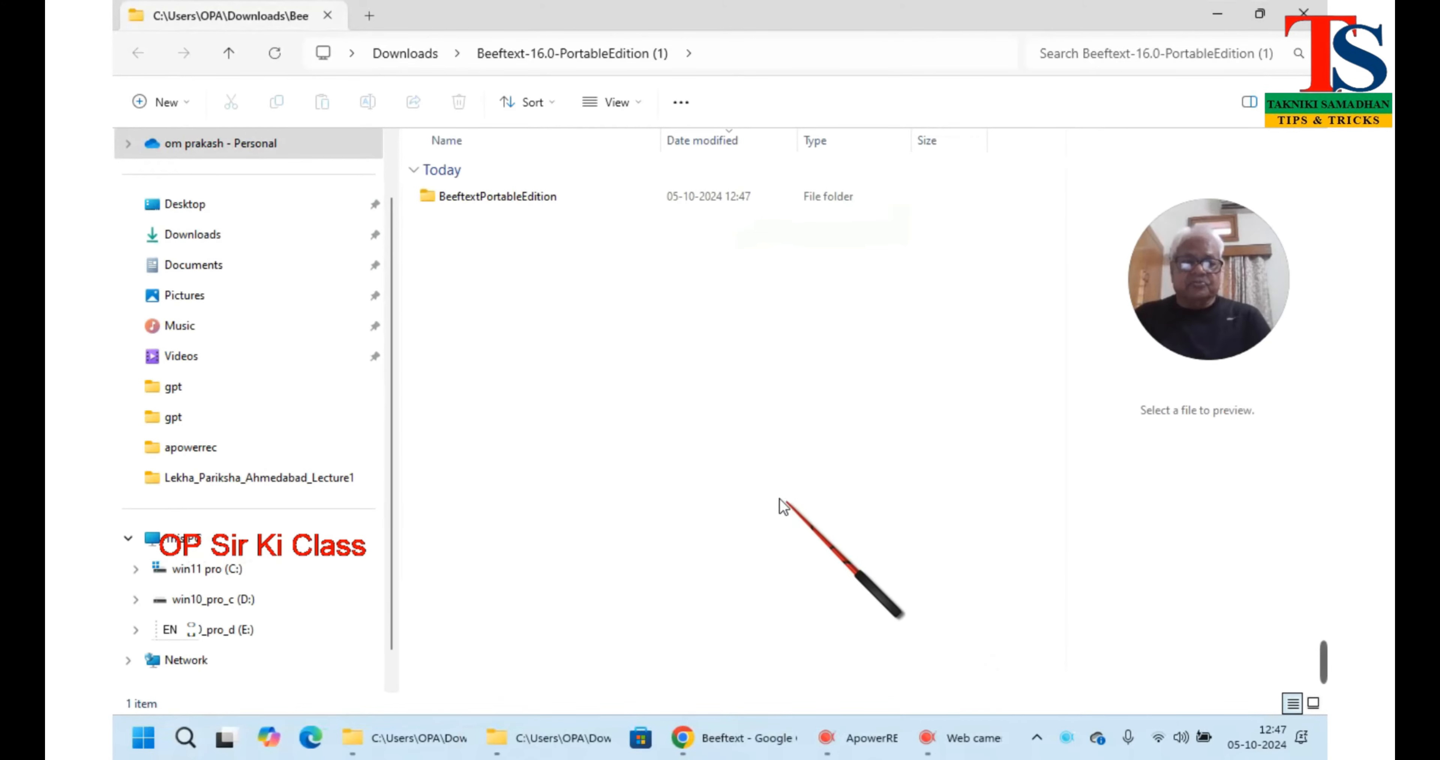
Launch the extracted Beeftext.exe, allowing it past SmartScreen with Run anyway
{"action": "double_click", "coordinate": [531, 196]}
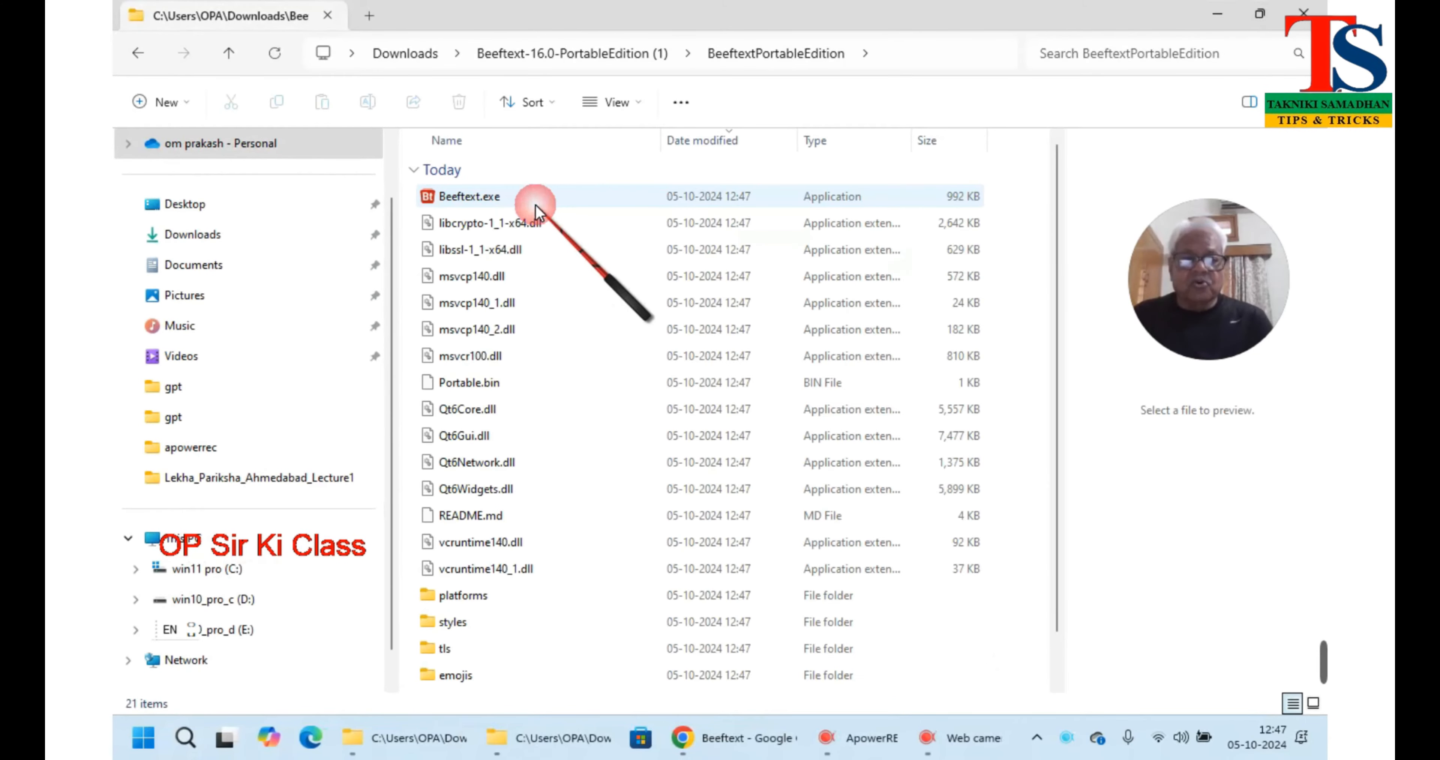
{"action": "double_click", "coordinate": [515, 200]}
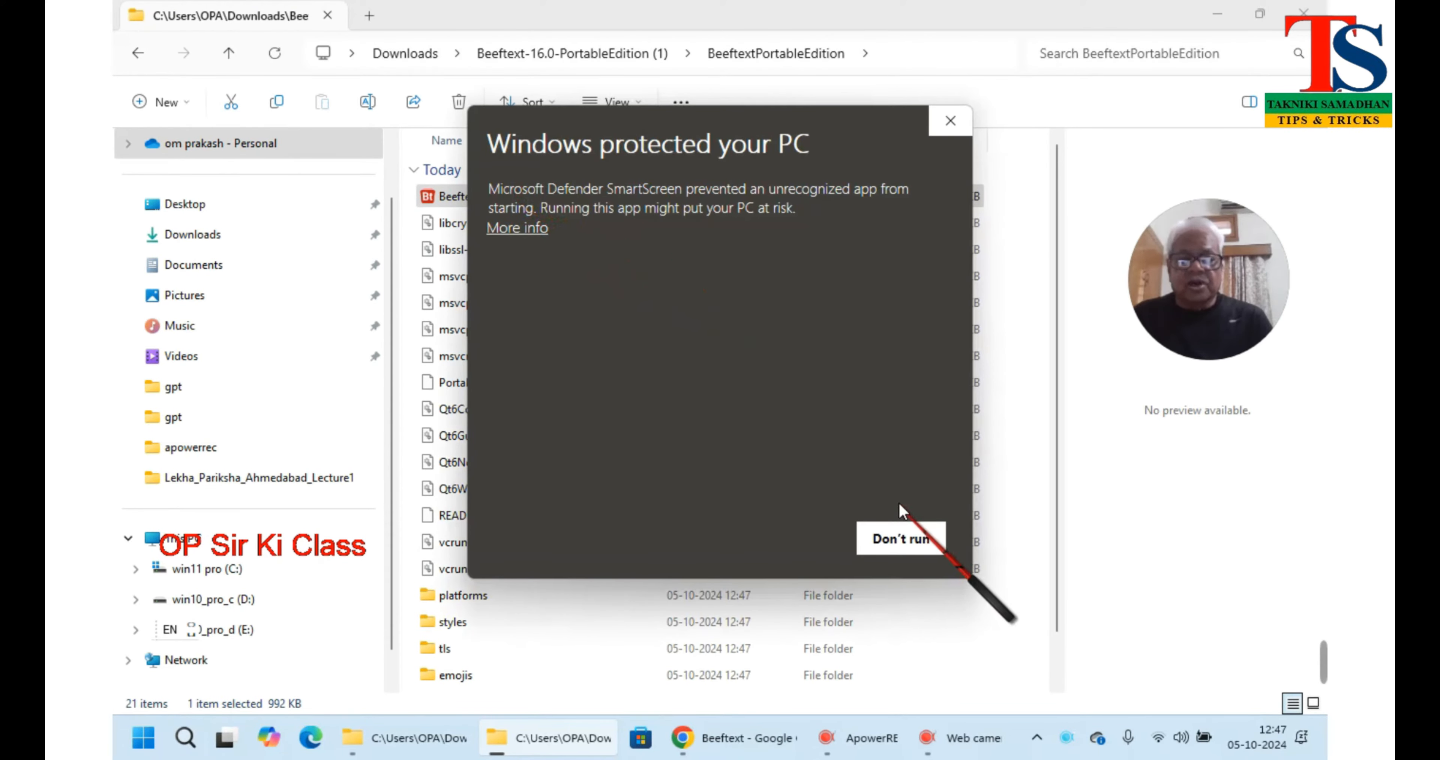
{"action": "left_click", "coordinate": [538, 227]}
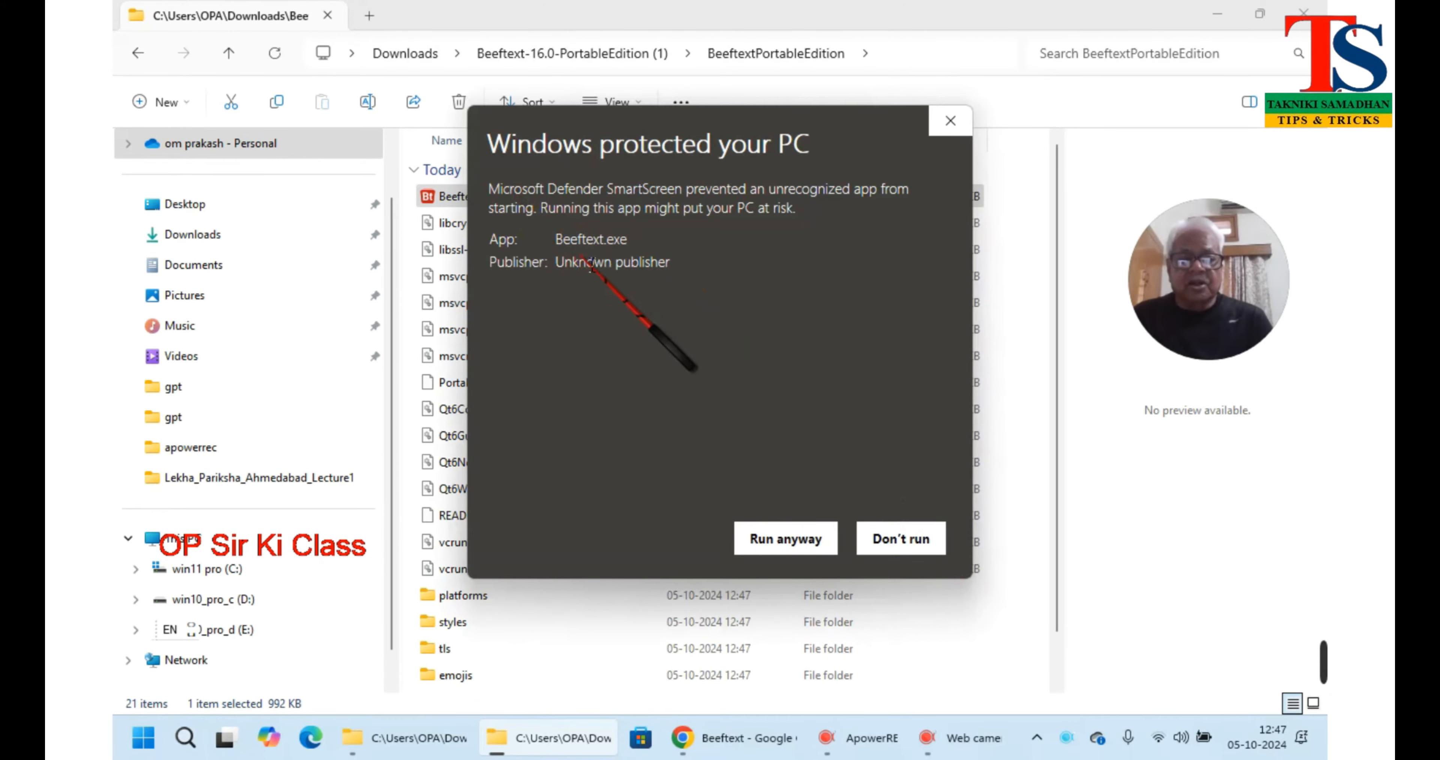
{"action": "left_click", "coordinate": [788, 541]}
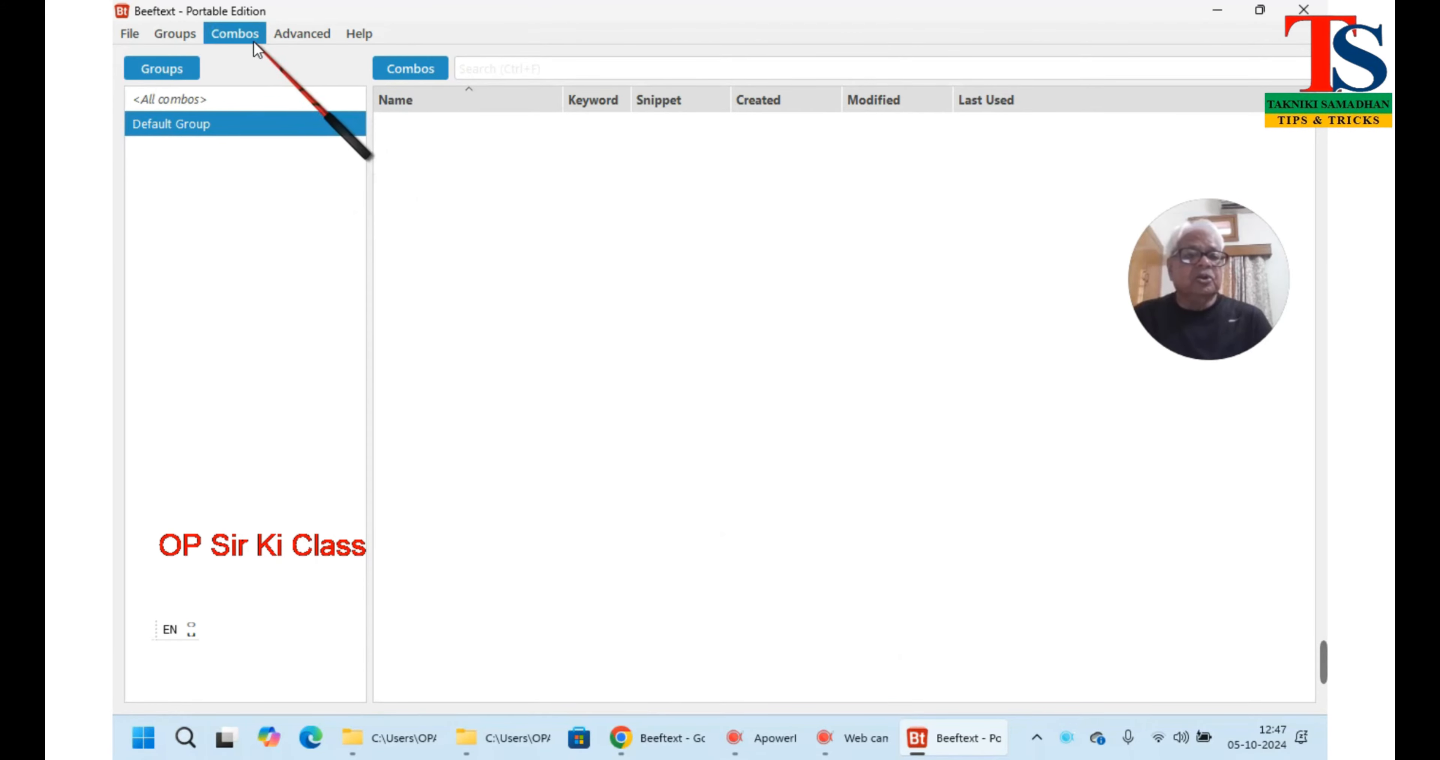
{"action": "left_click", "coordinate": [235, 33]}
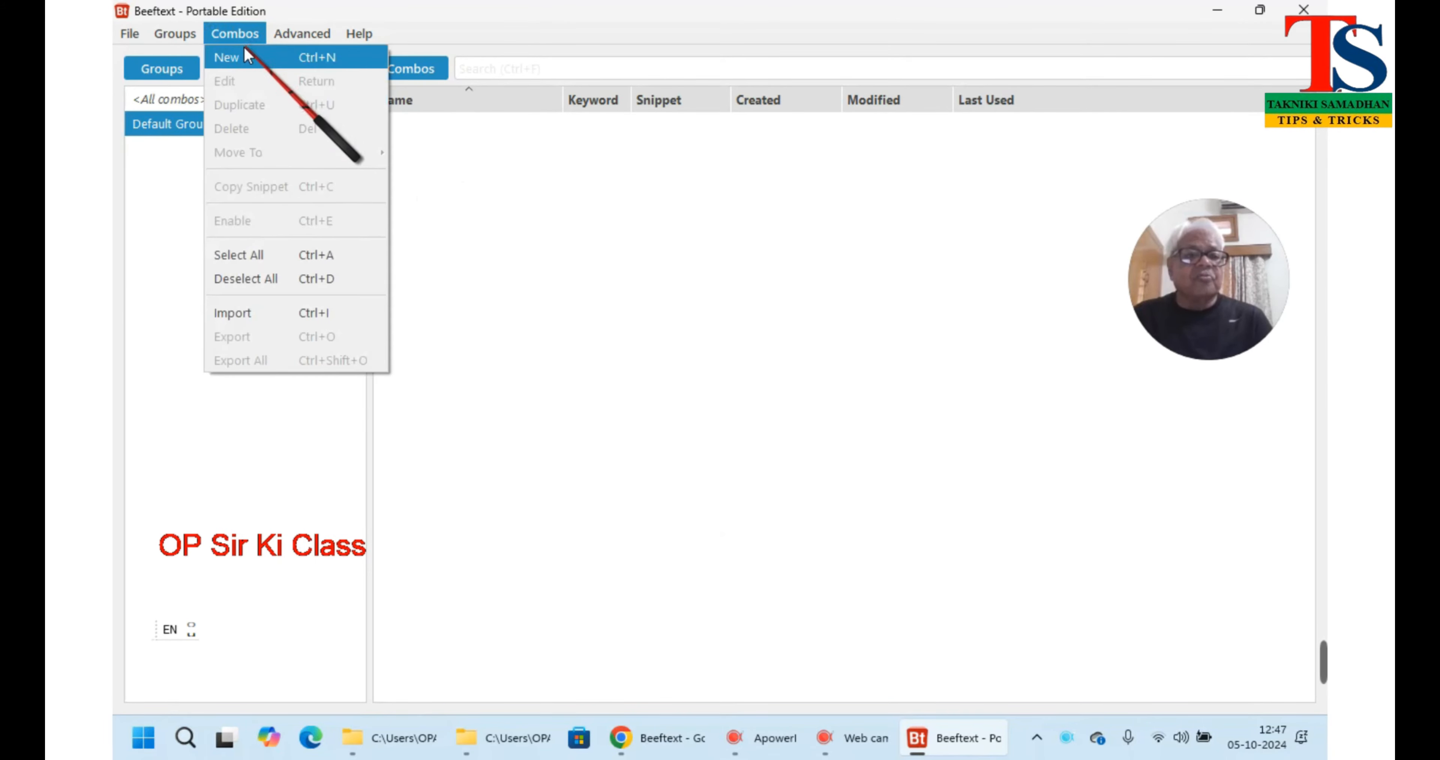
{"action": "left_click", "coordinate": [242, 56]}
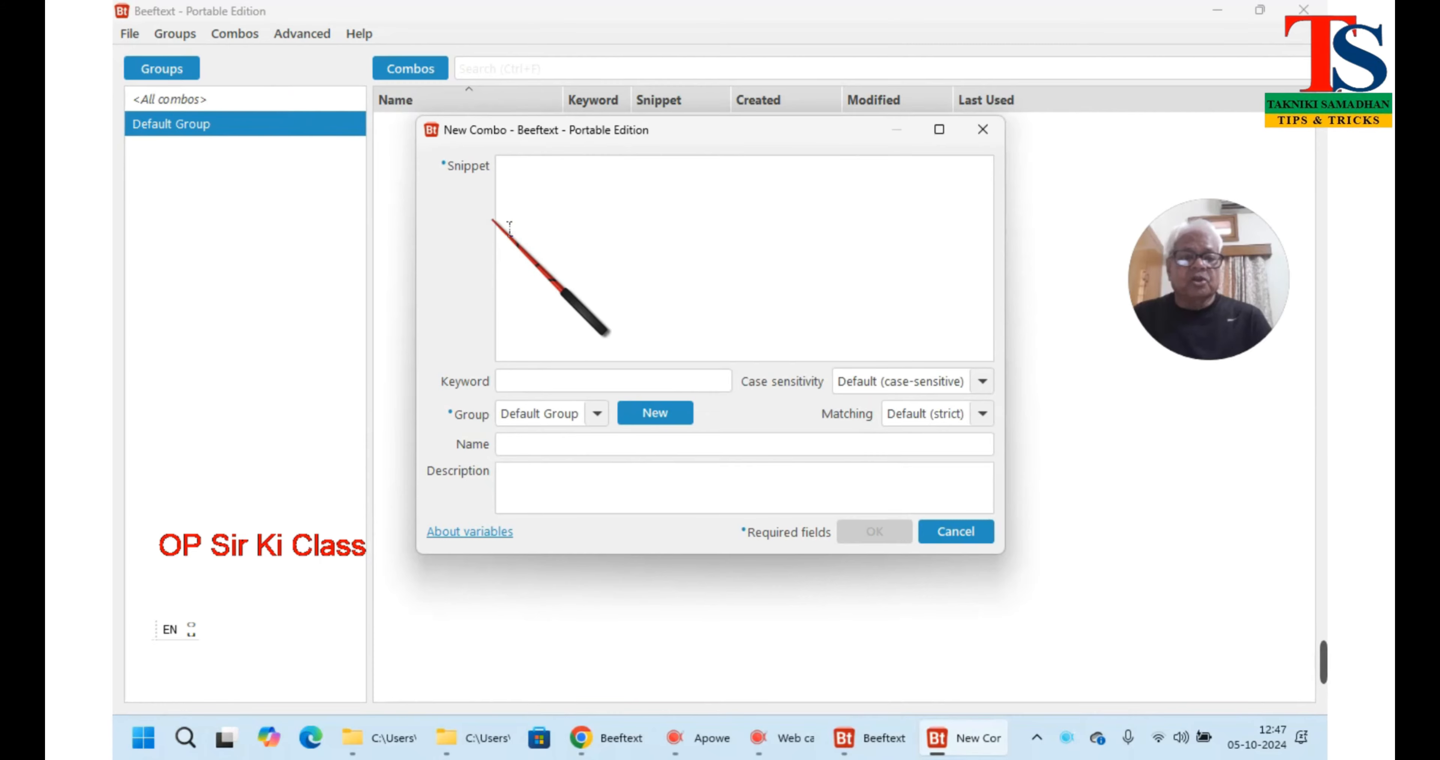
{"action": "left_click", "coordinate": [552, 201]}
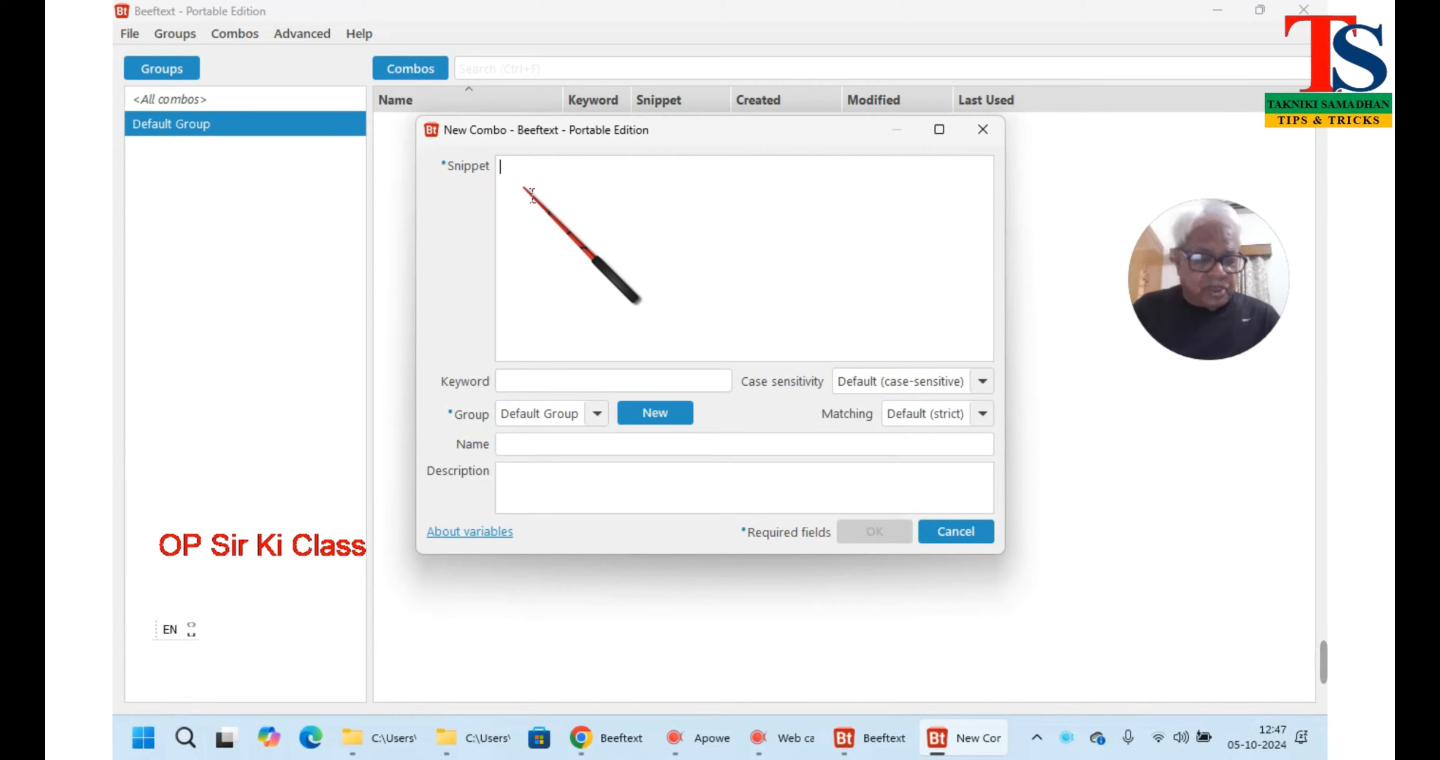
{"action": "type", "text": "OP Sir Ki Clas"}
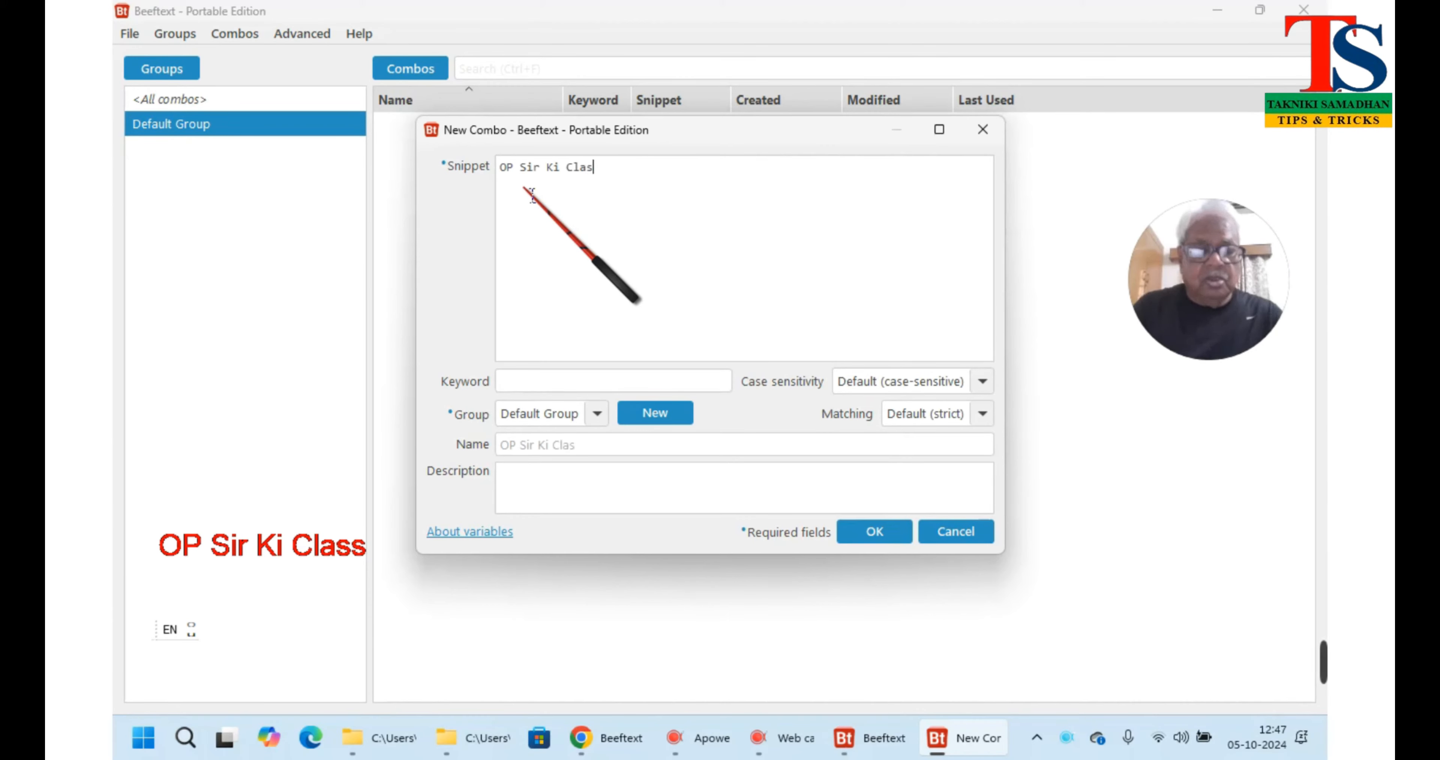
{"action": "type", "text": "s"}
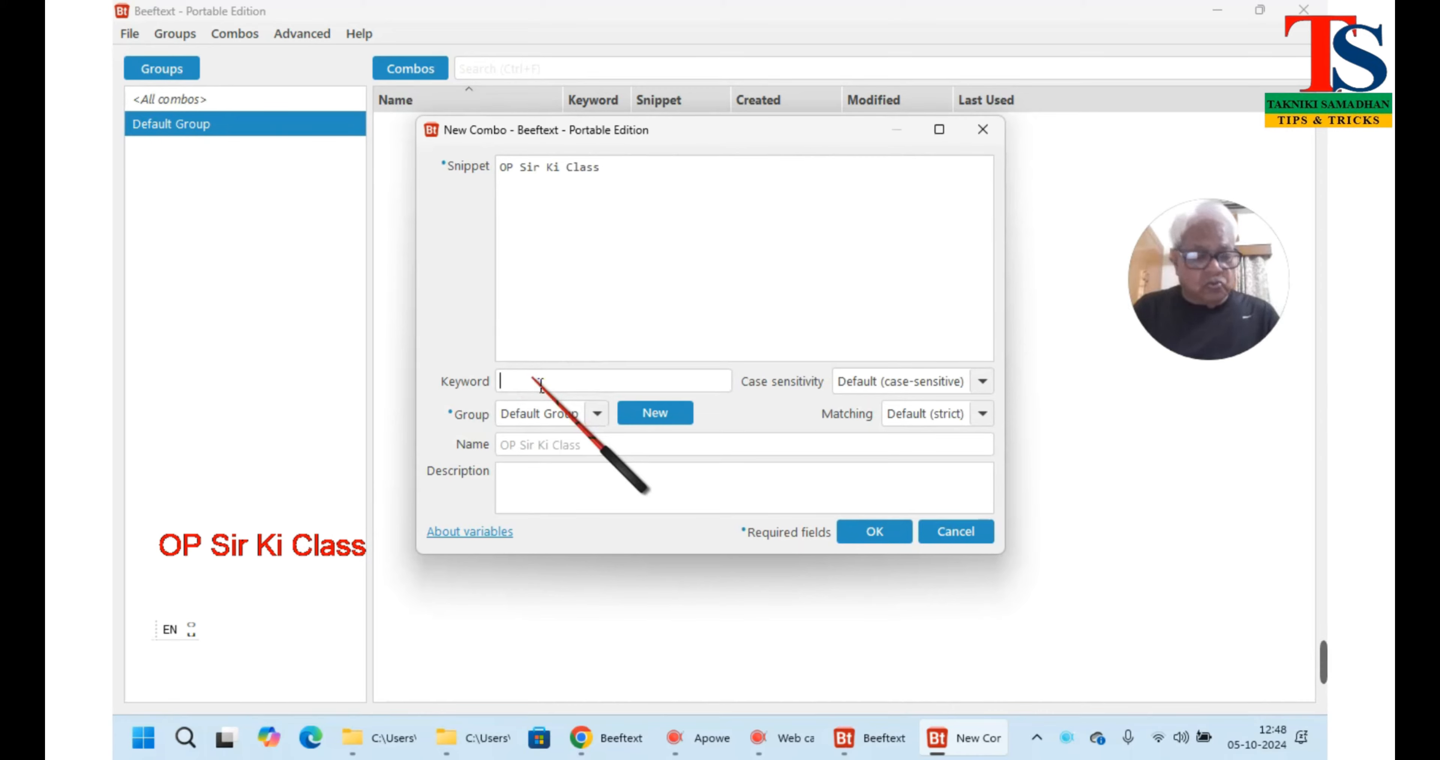
{"action": "type", "text": "osk"}
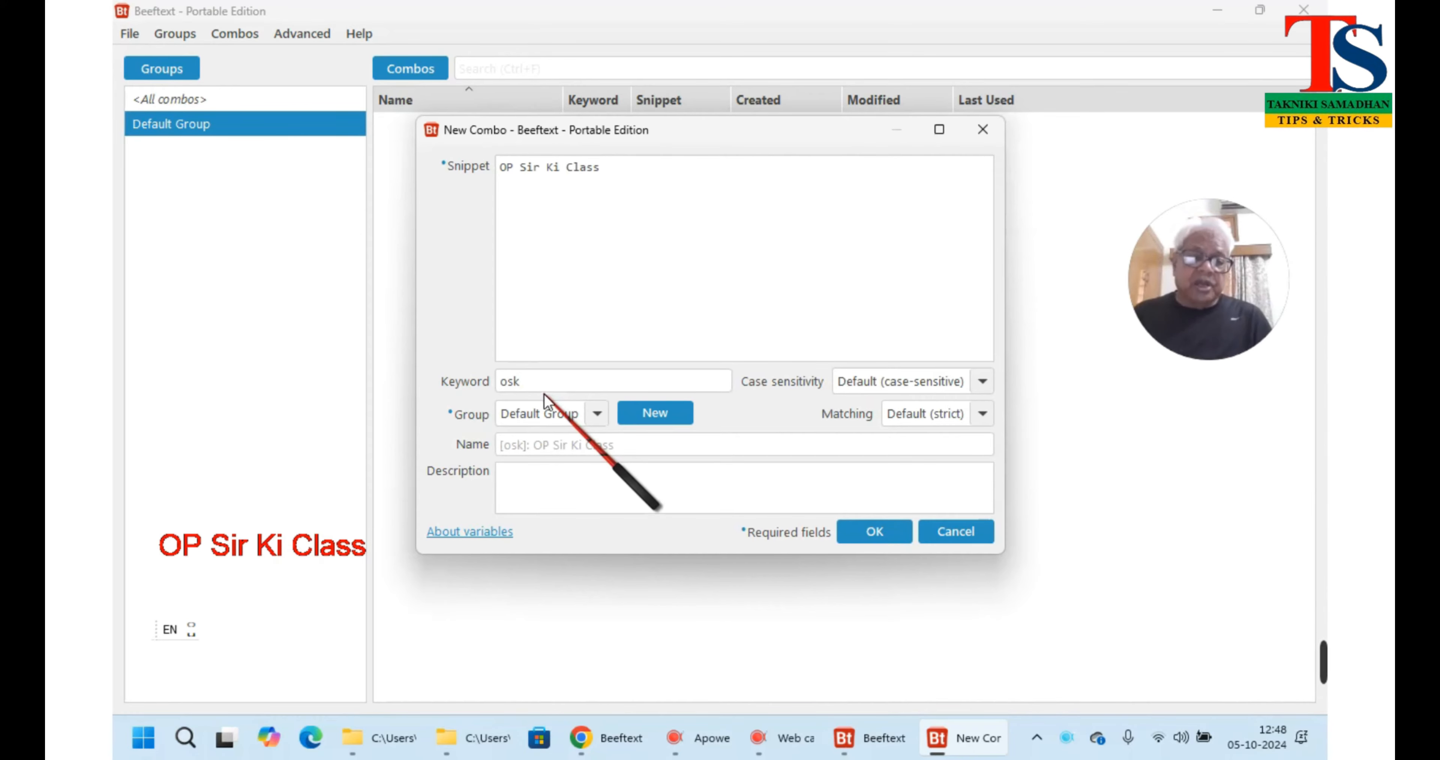
{"action": "left_click", "coordinate": [500, 382]}
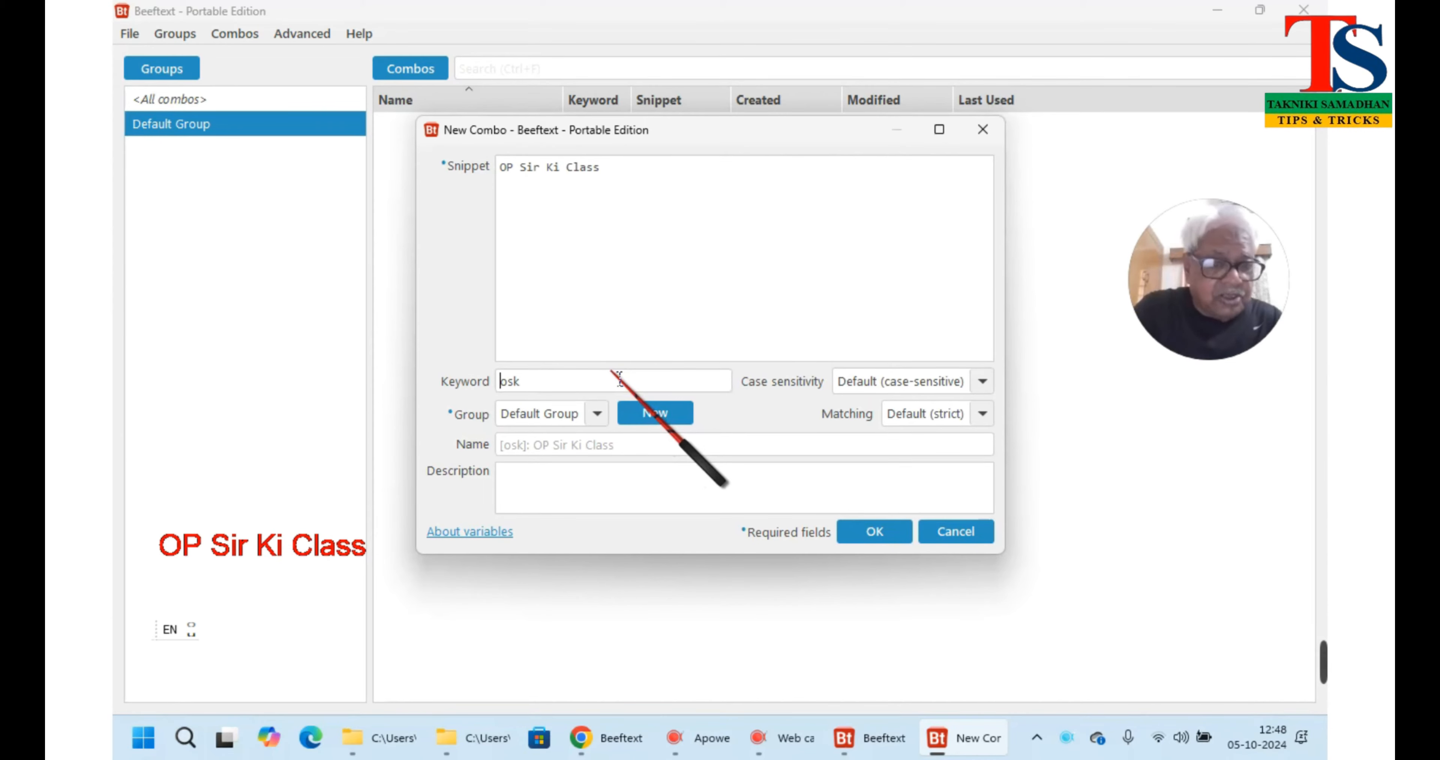
{"action": "type", "text": "@"}
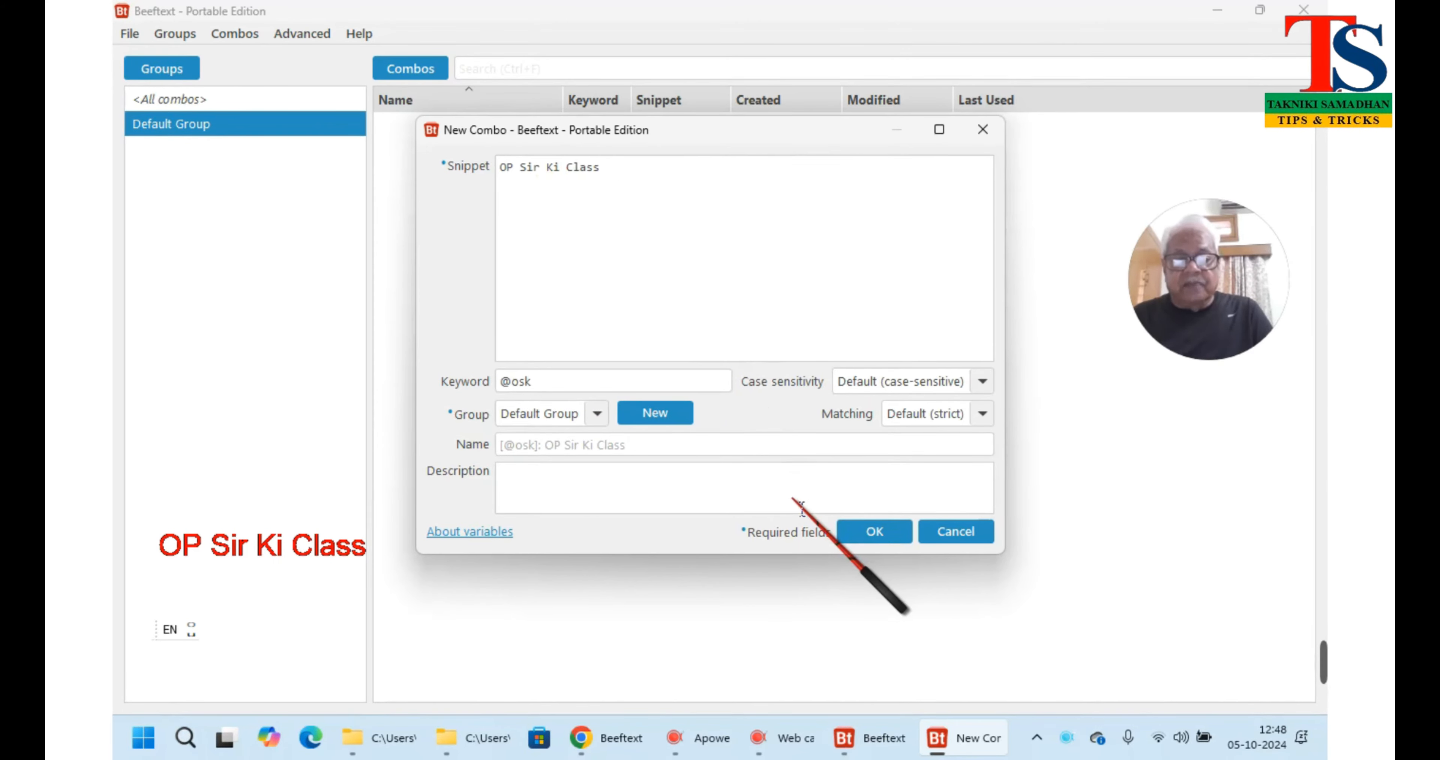
{"action": "left_click", "coordinate": [872, 532]}
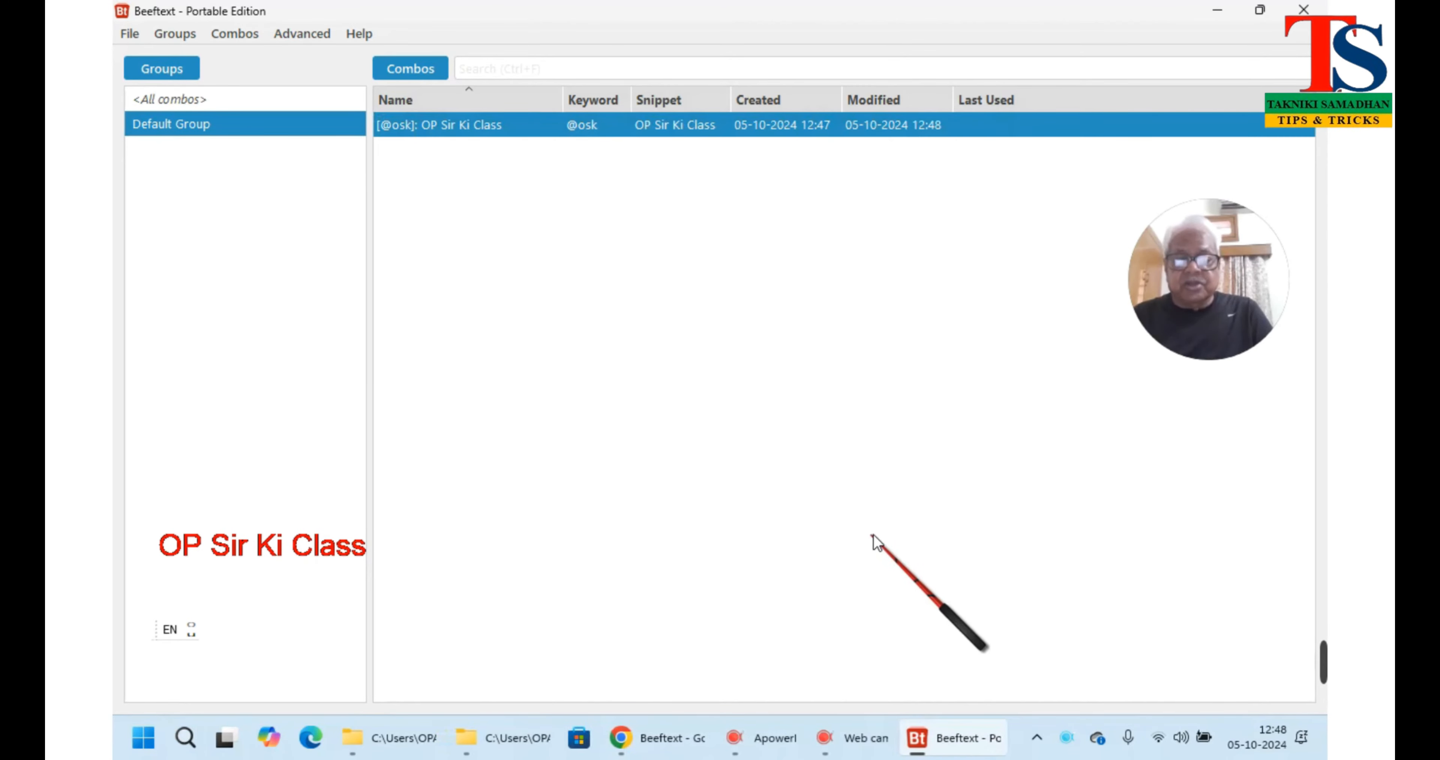
Minimize Beeftext, File Explorer and Chrome to reveal the desktop
{"action": "left_click", "coordinate": [1218, 12]}
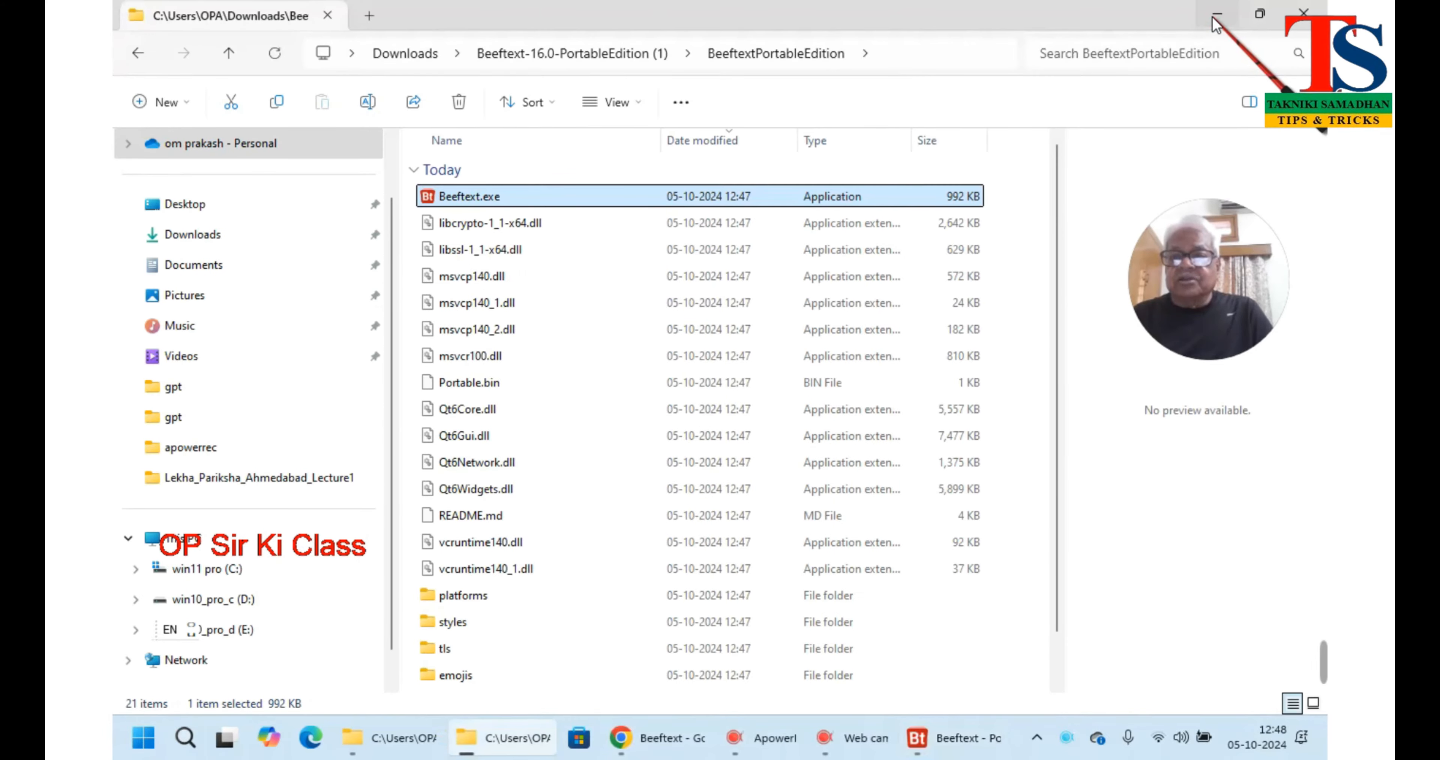
{"action": "left_click", "coordinate": [1217, 23]}
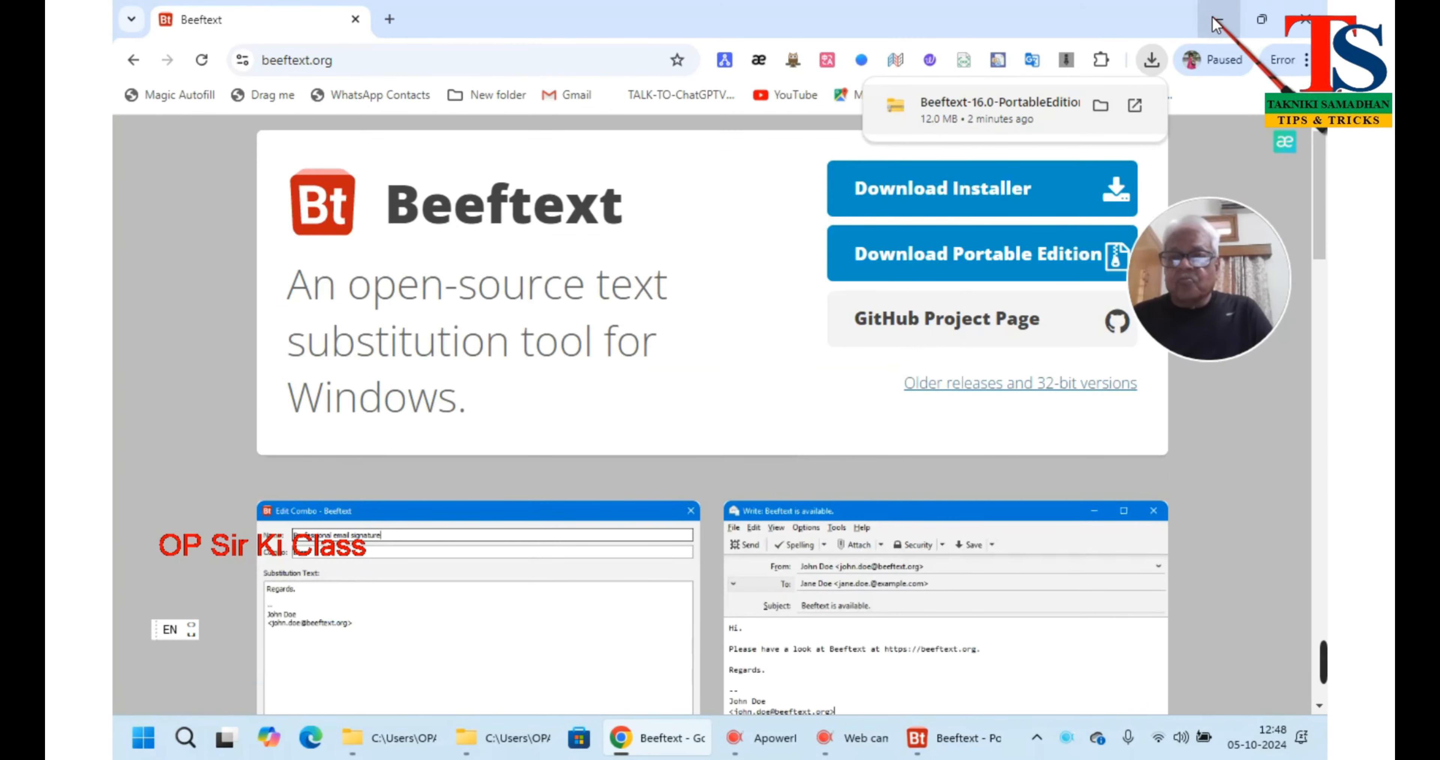
{"action": "left_click", "coordinate": [1211, 17]}
{"action": "double_click", "coordinate": [1134, 520]}
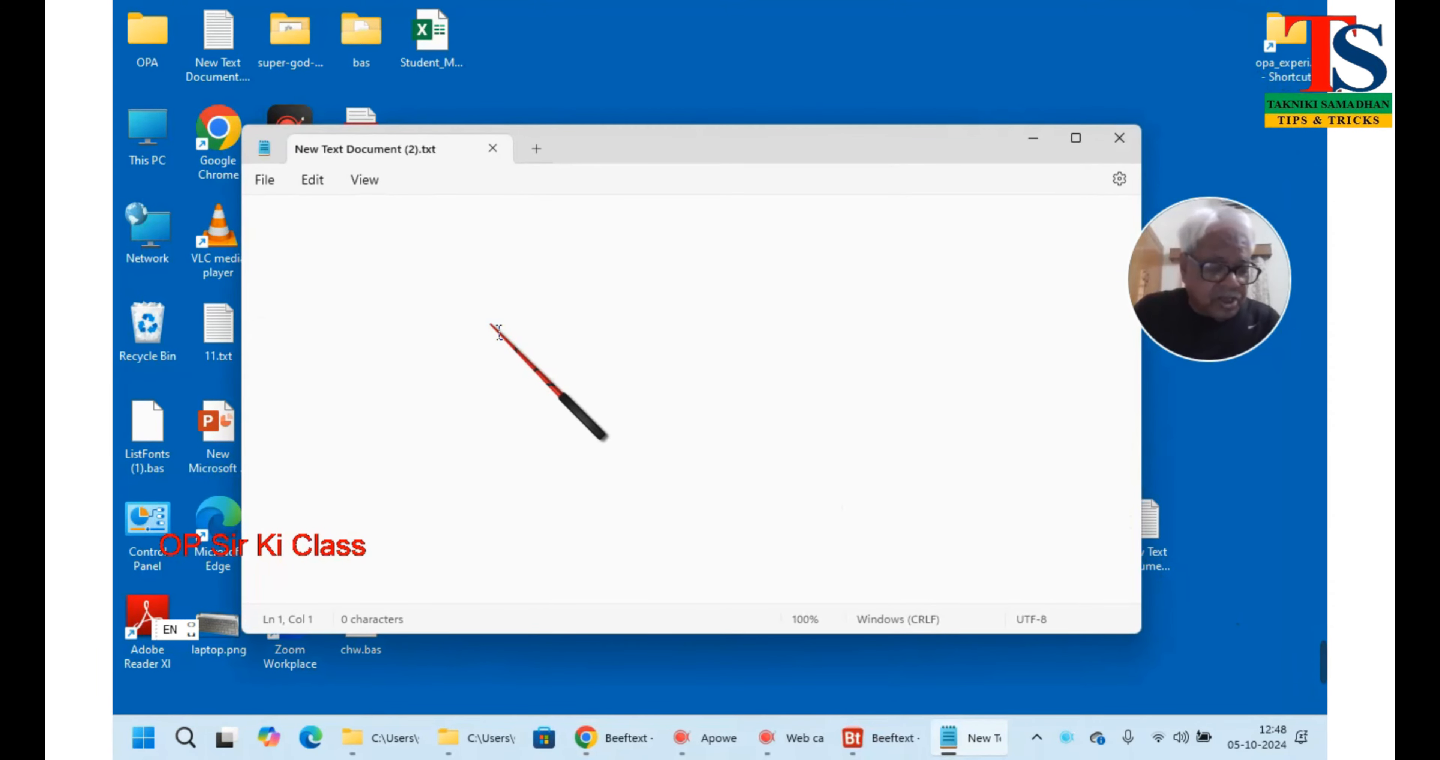
{"action": "type", "text": "@"}
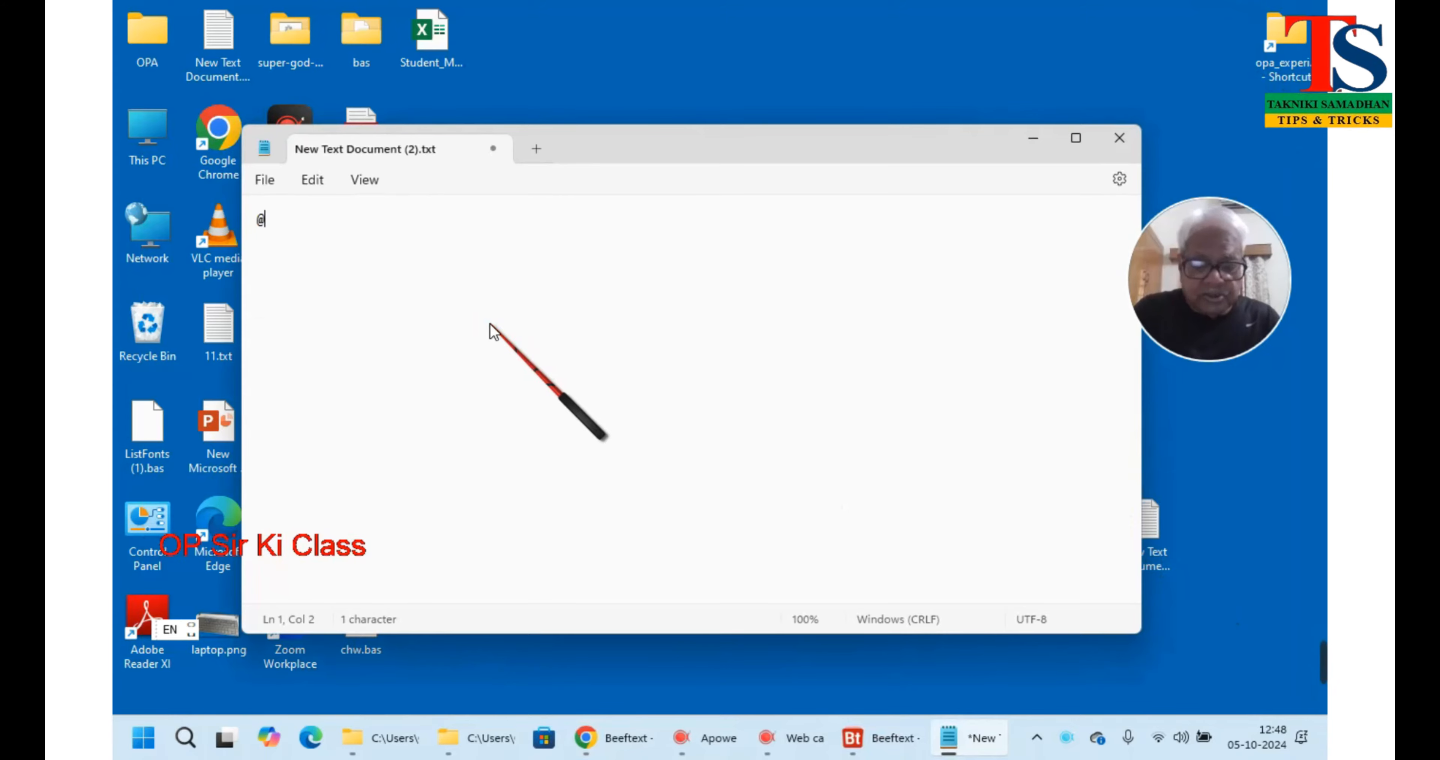
{"action": "type", "text": "os"}
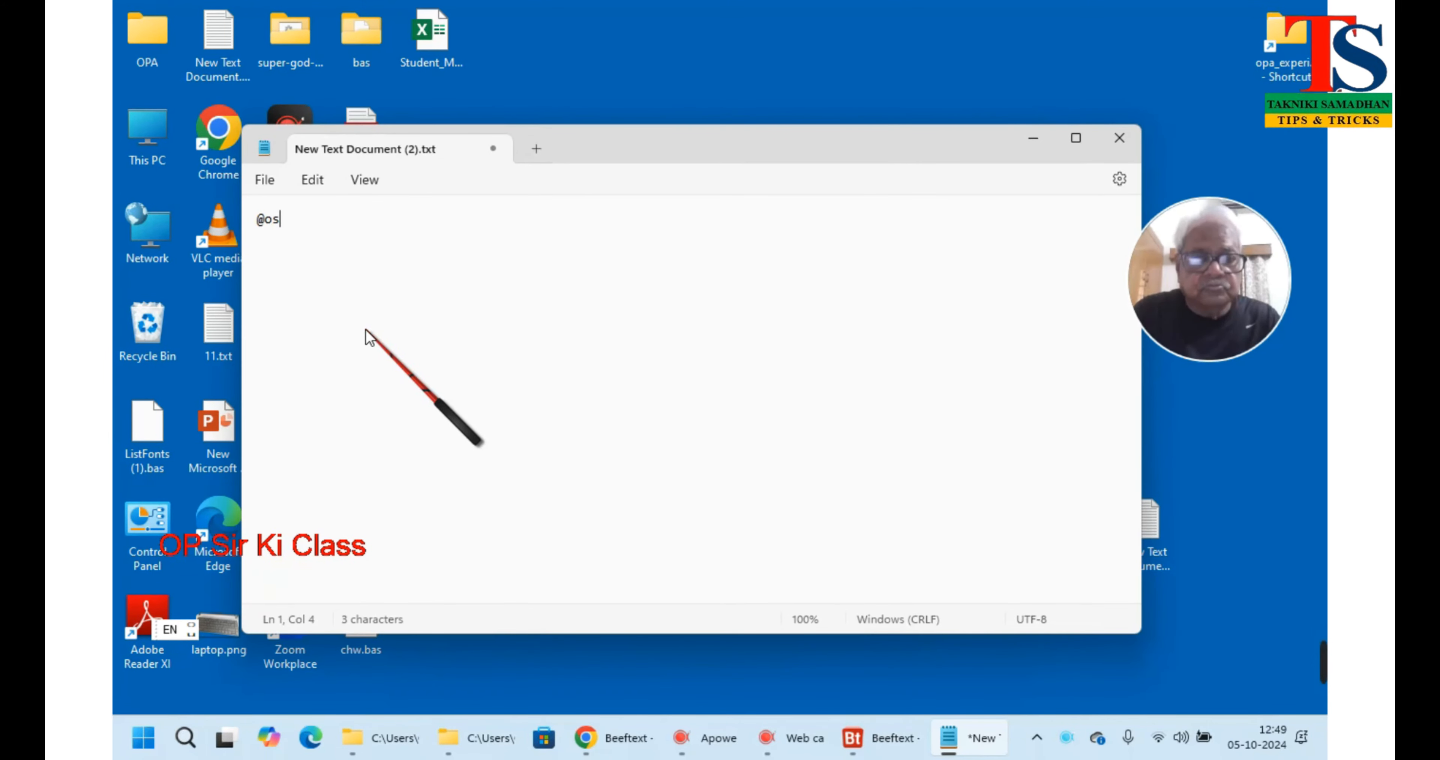
{"action": "type", "text": "k"}
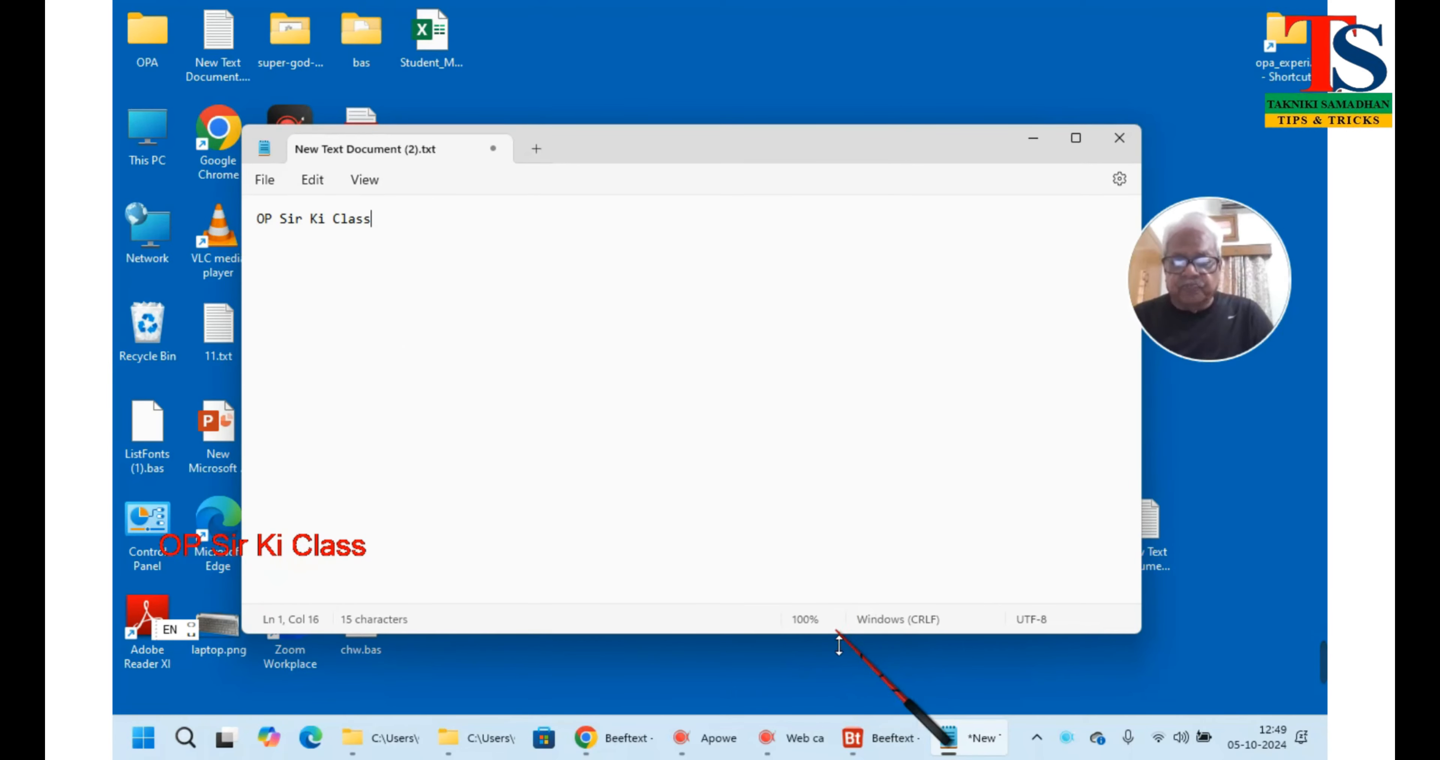
{"action": "key", "text": "Return"}
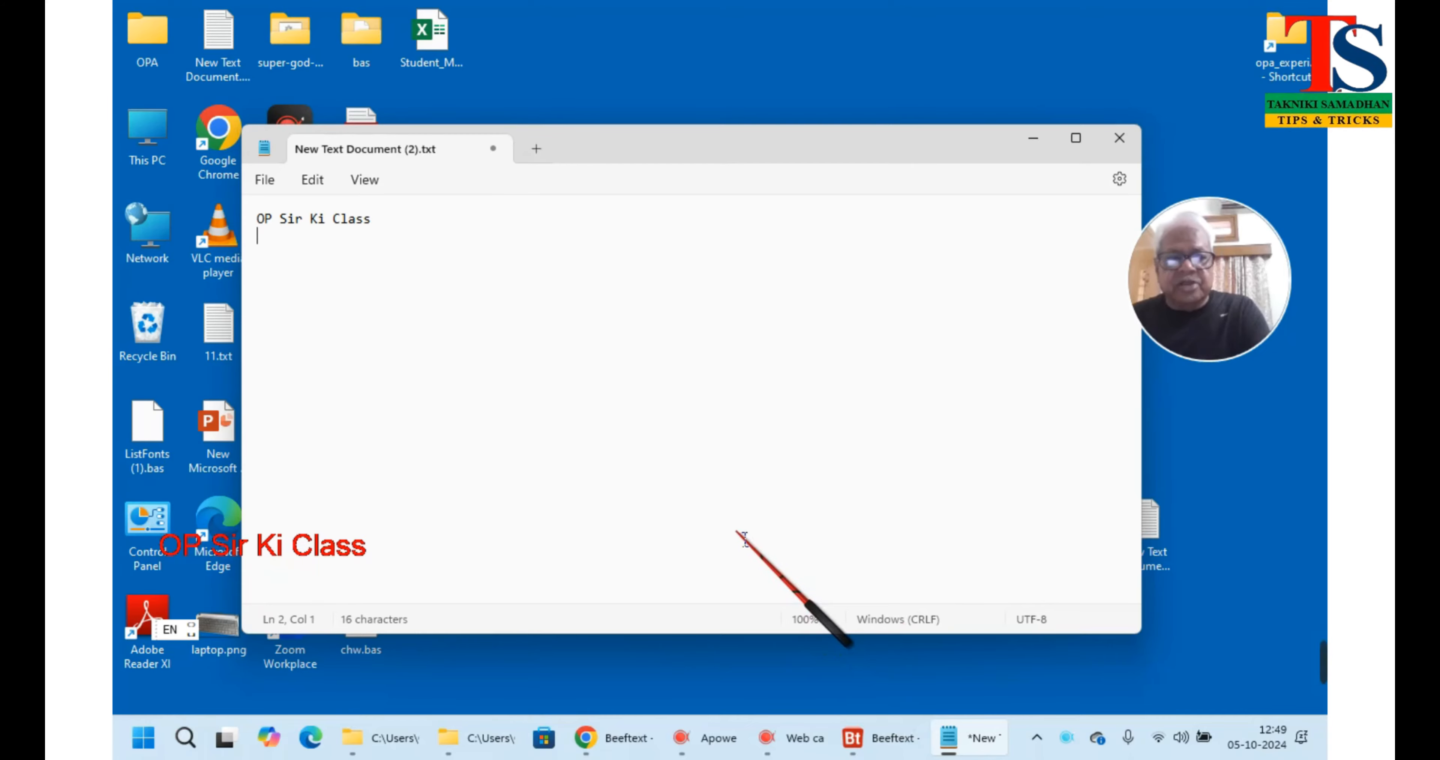
Start a new combo and enter the Hindi snippet तकनीकी समाधान using Hindi transliteration
{"action": "left_click", "coordinate": [867, 740]}
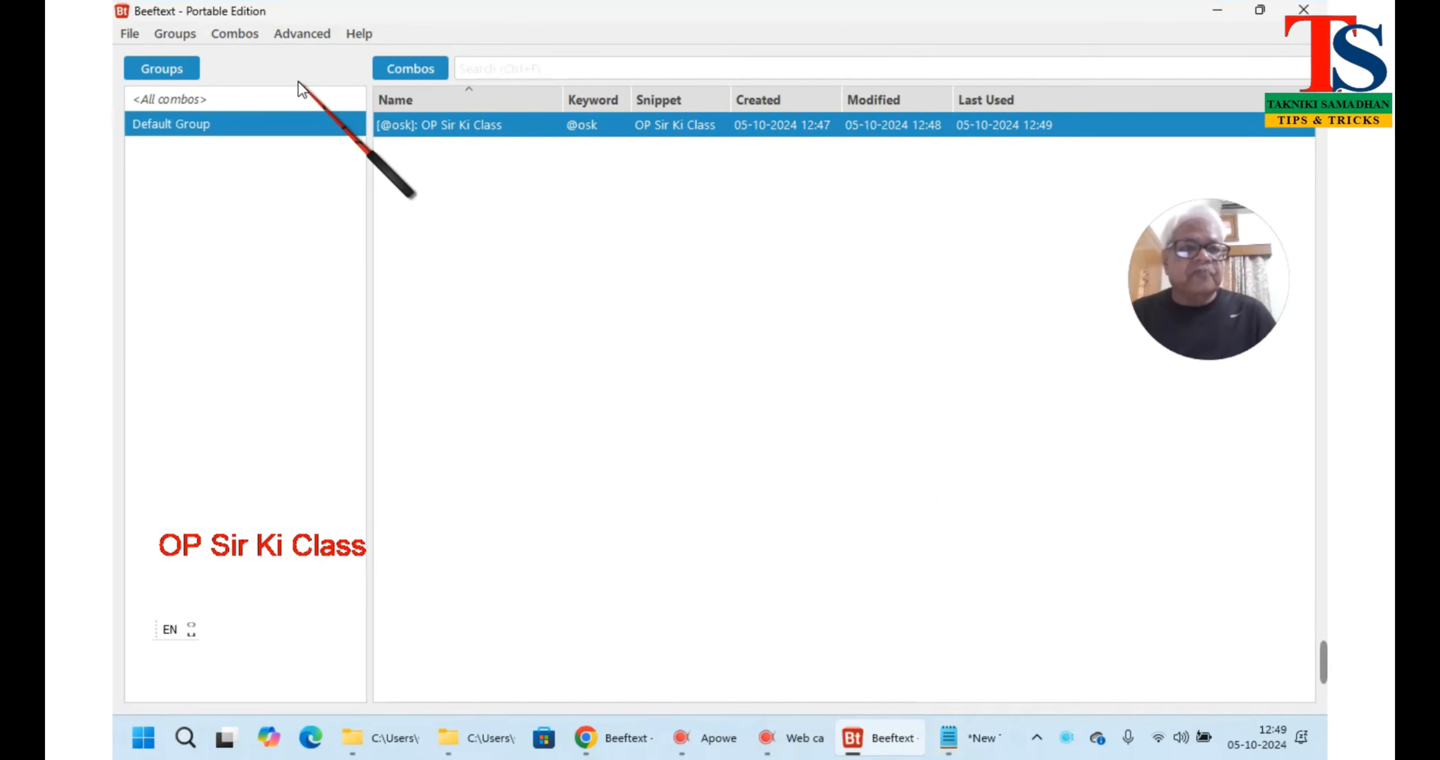
{"action": "left_click", "coordinate": [252, 33]}
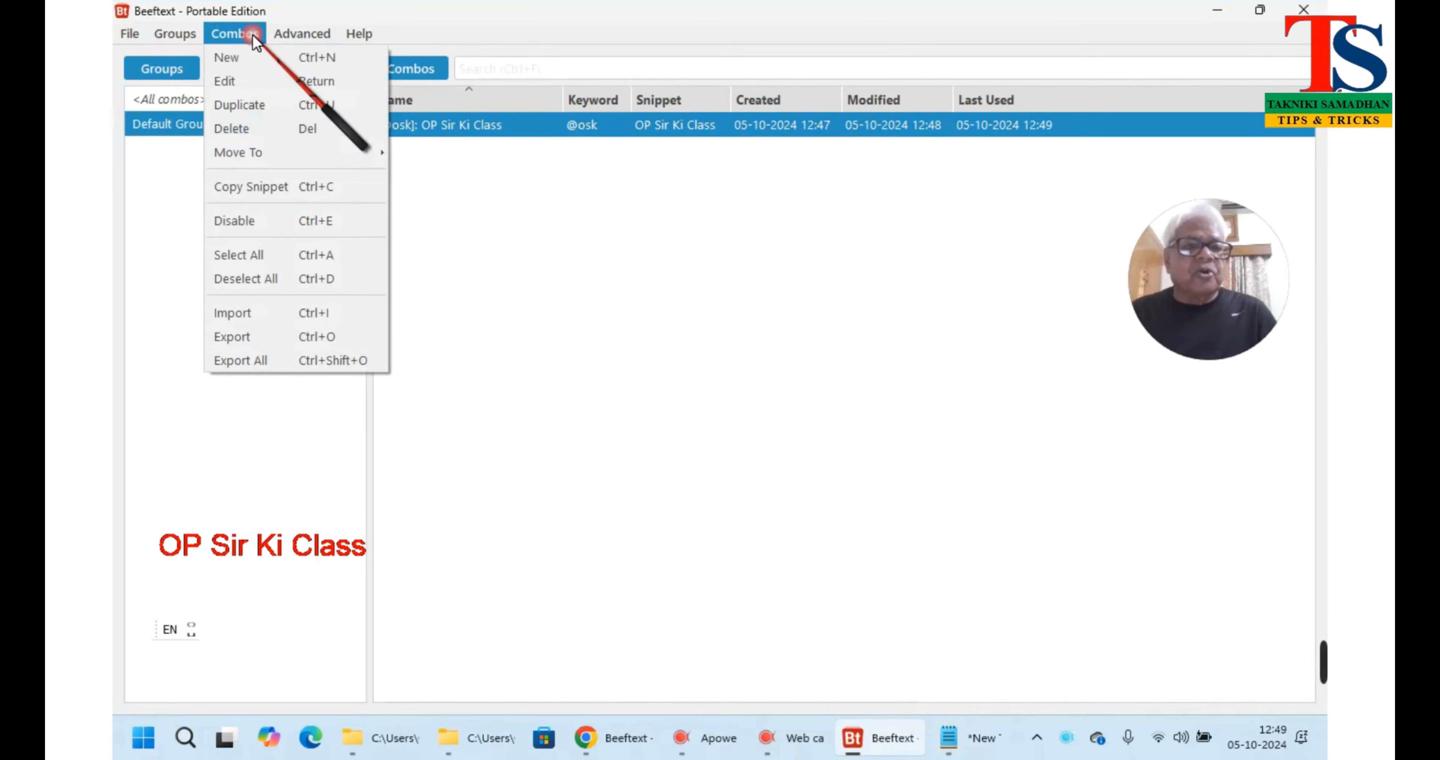
{"action": "left_click", "coordinate": [253, 55]}
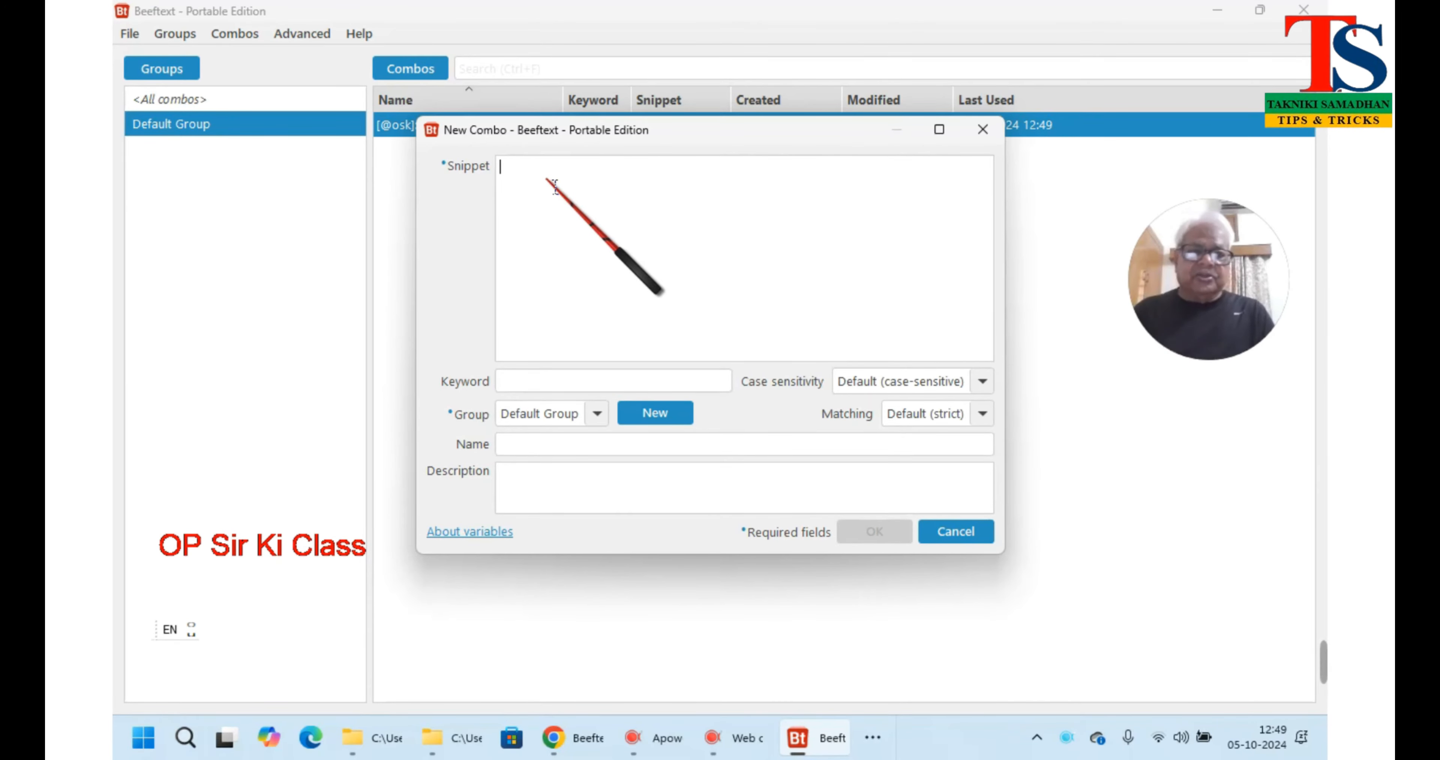
{"action": "key", "text": "super+space"}
{"action": "type", "text": "ta"}
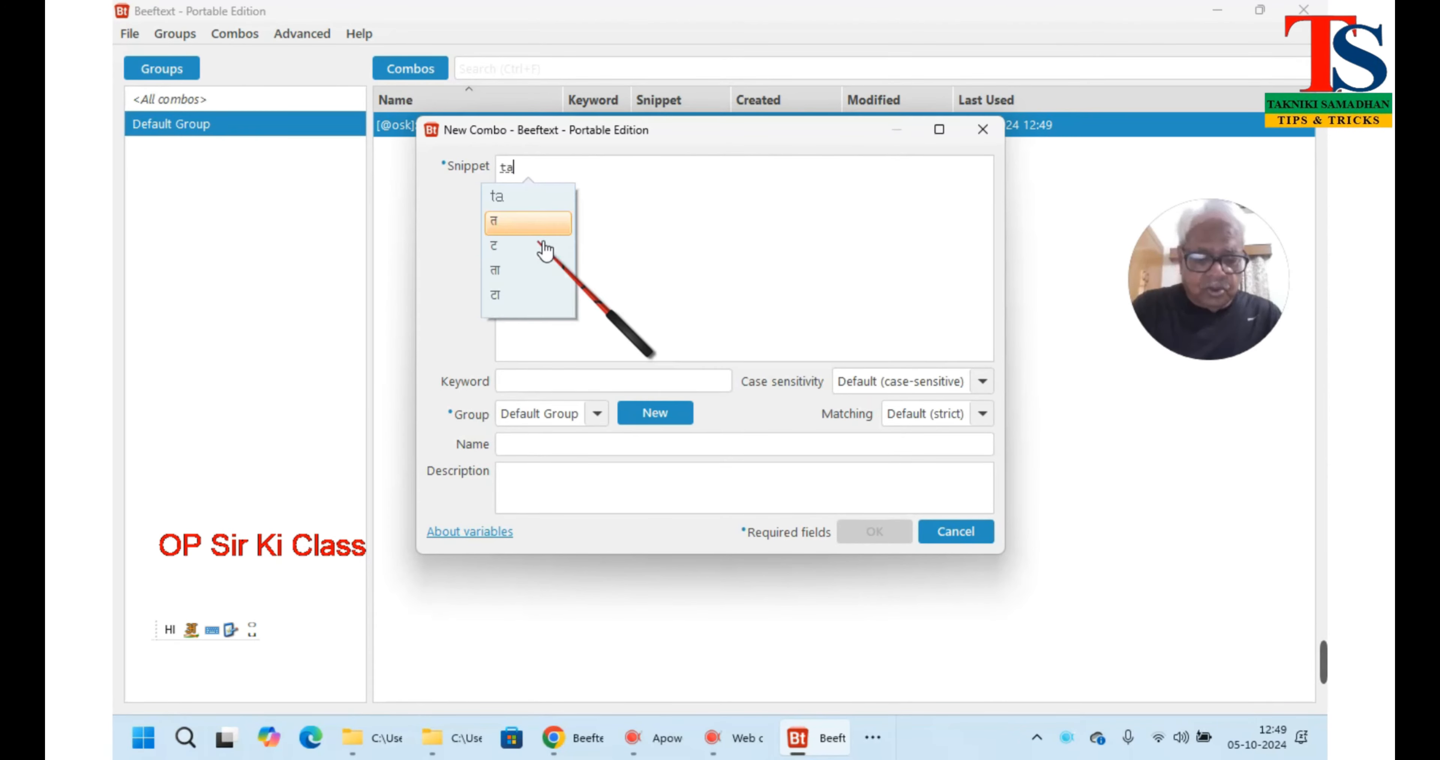
{"action": "type", "text": "kniki"}
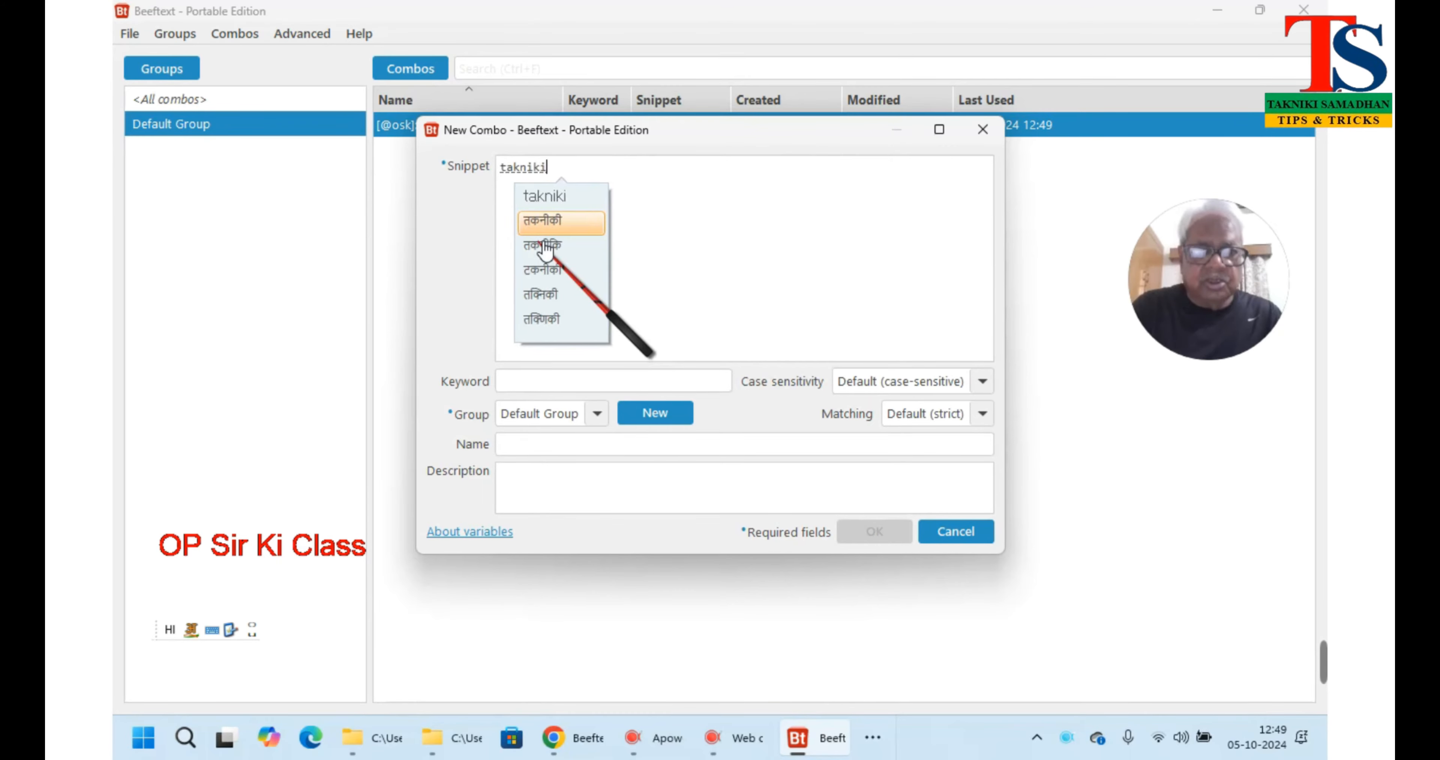
{"action": "key", "text": "space"}
{"action": "type", "text": "sa"}
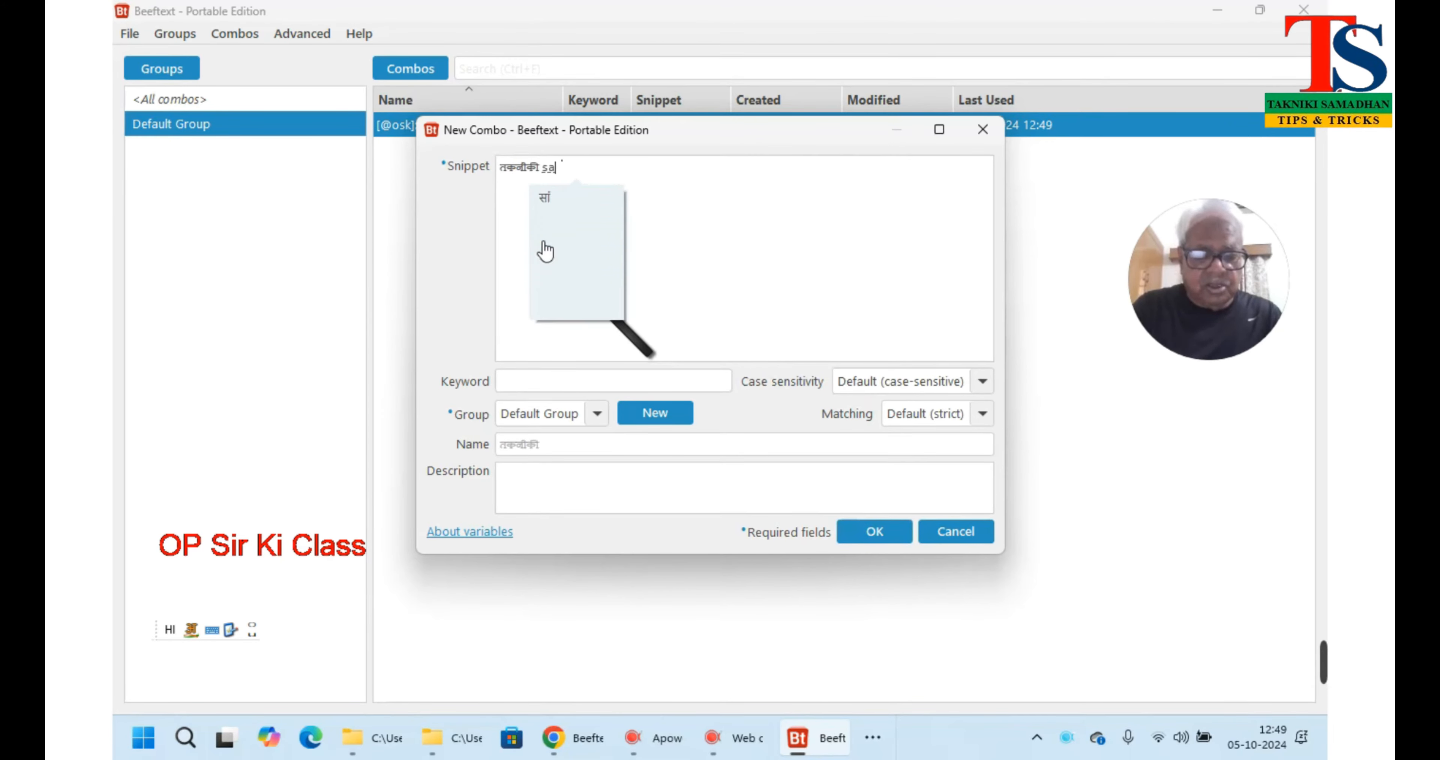
{"action": "type", "text": "madhan"}
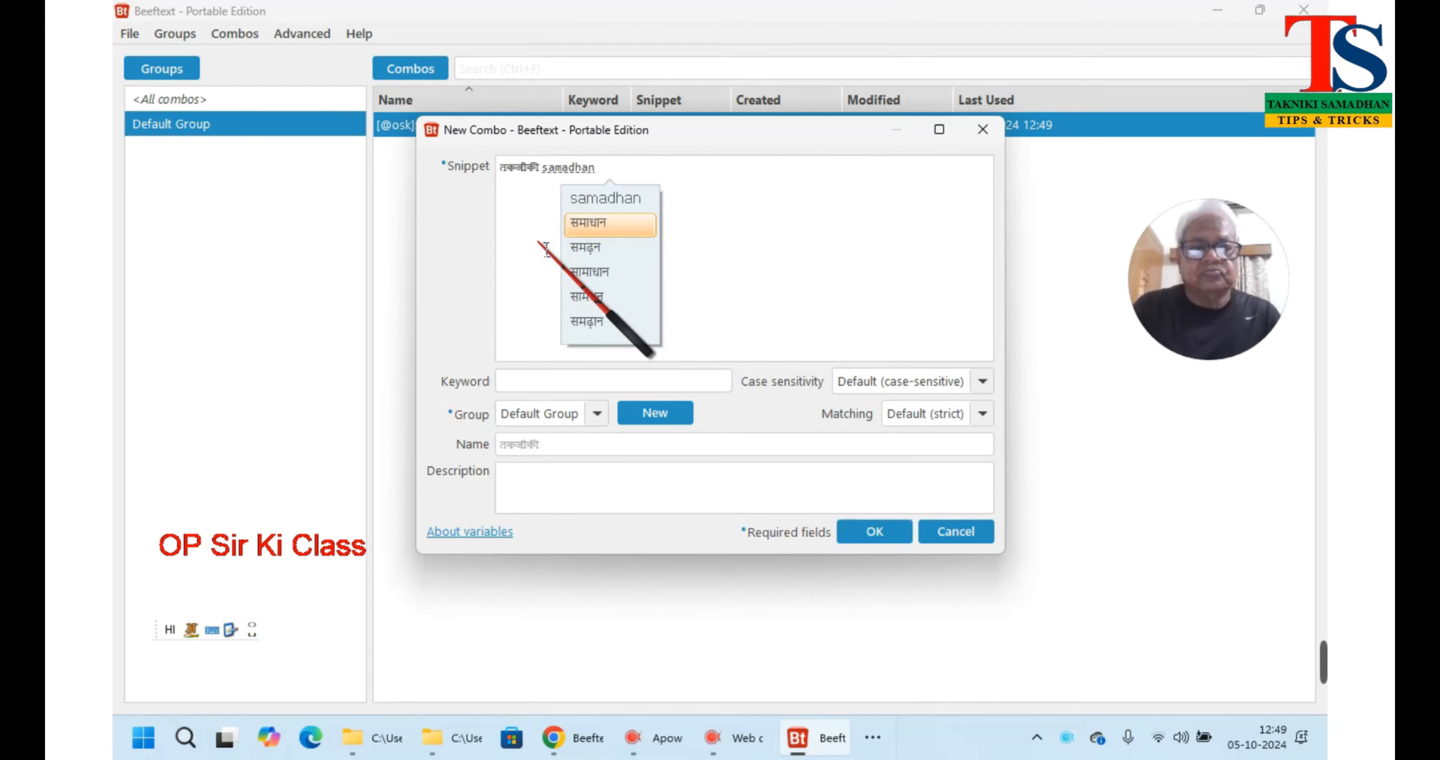
{"action": "key", "text": "space"}
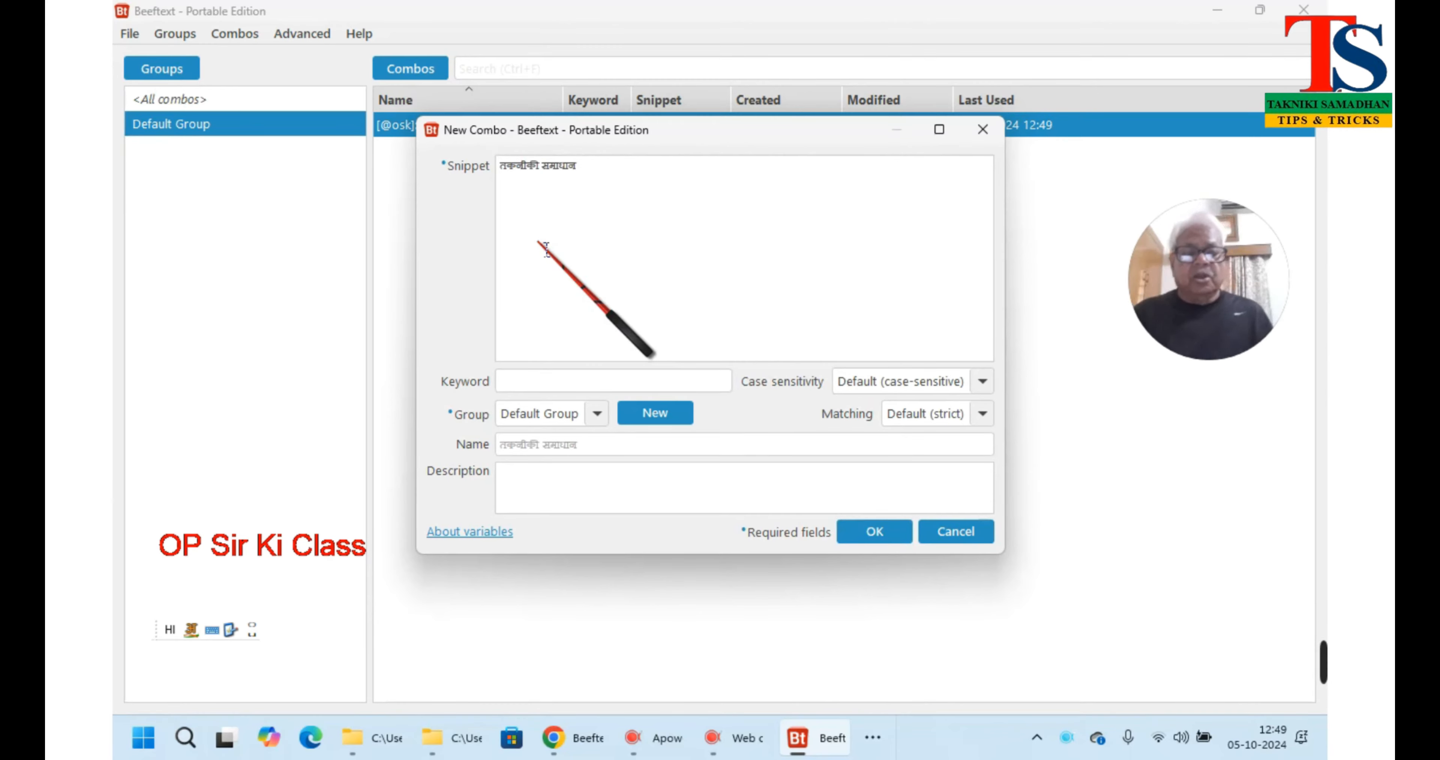
{"action": "left_click", "coordinate": [540, 385]}
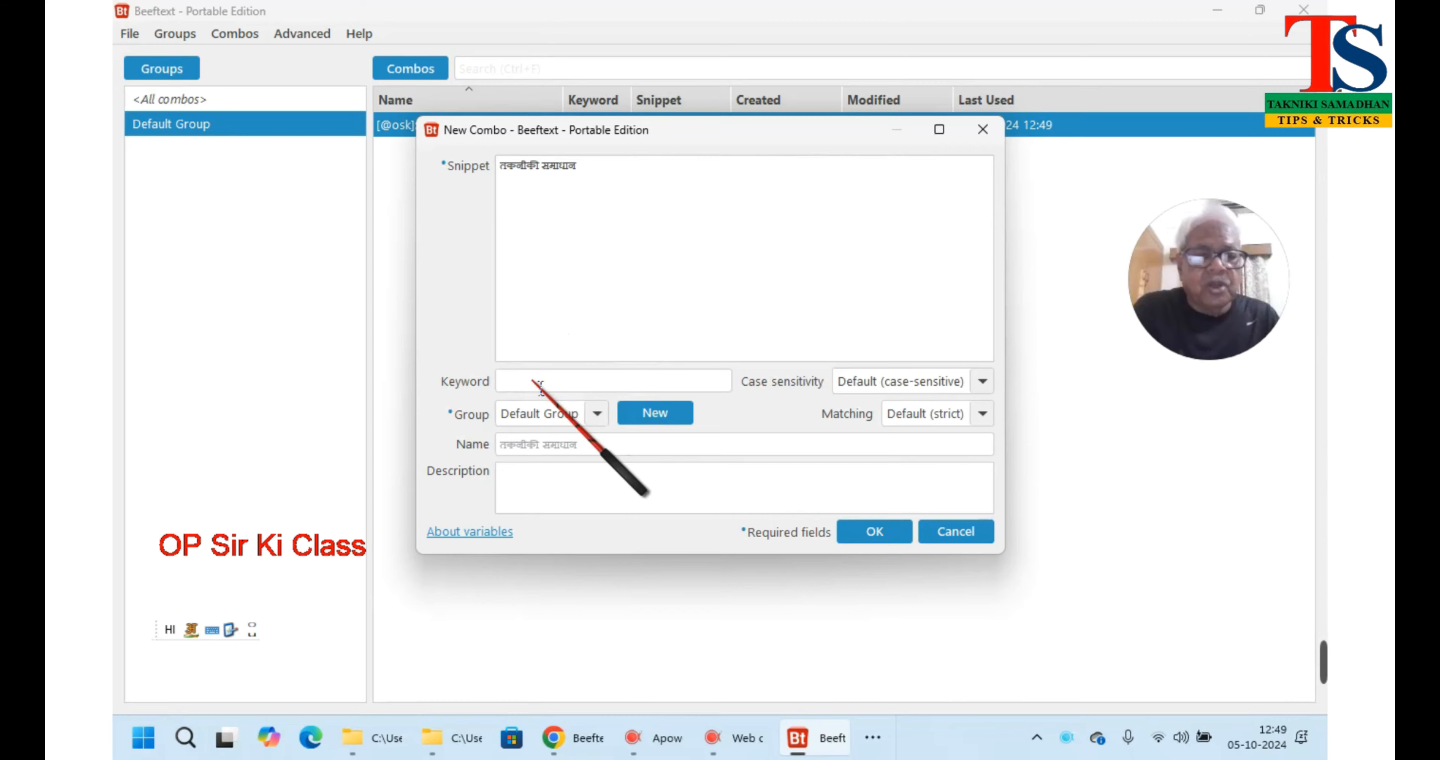
{"action": "key", "text": "alt+shift"}
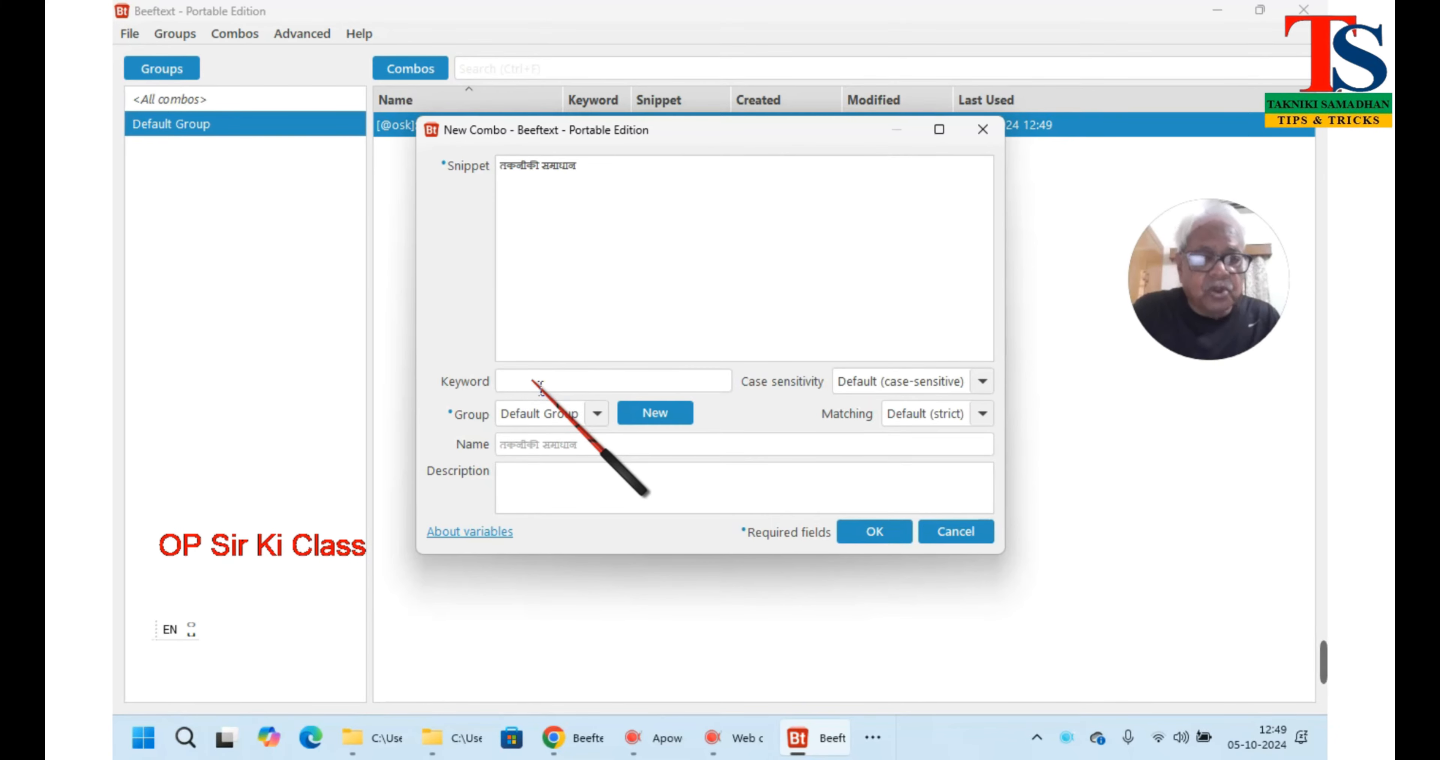
{"action": "type", "text": "@t"}
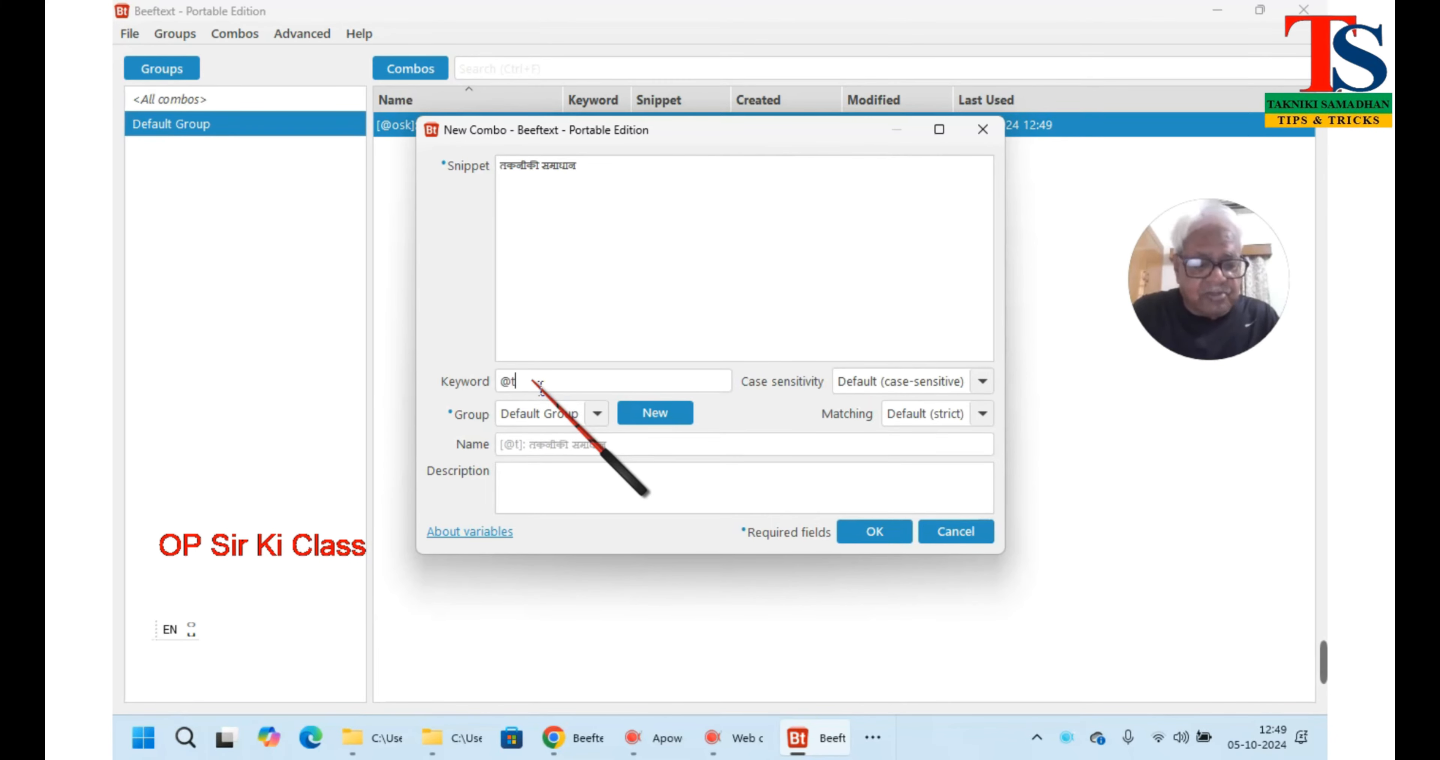
{"action": "type", "text": "s"}
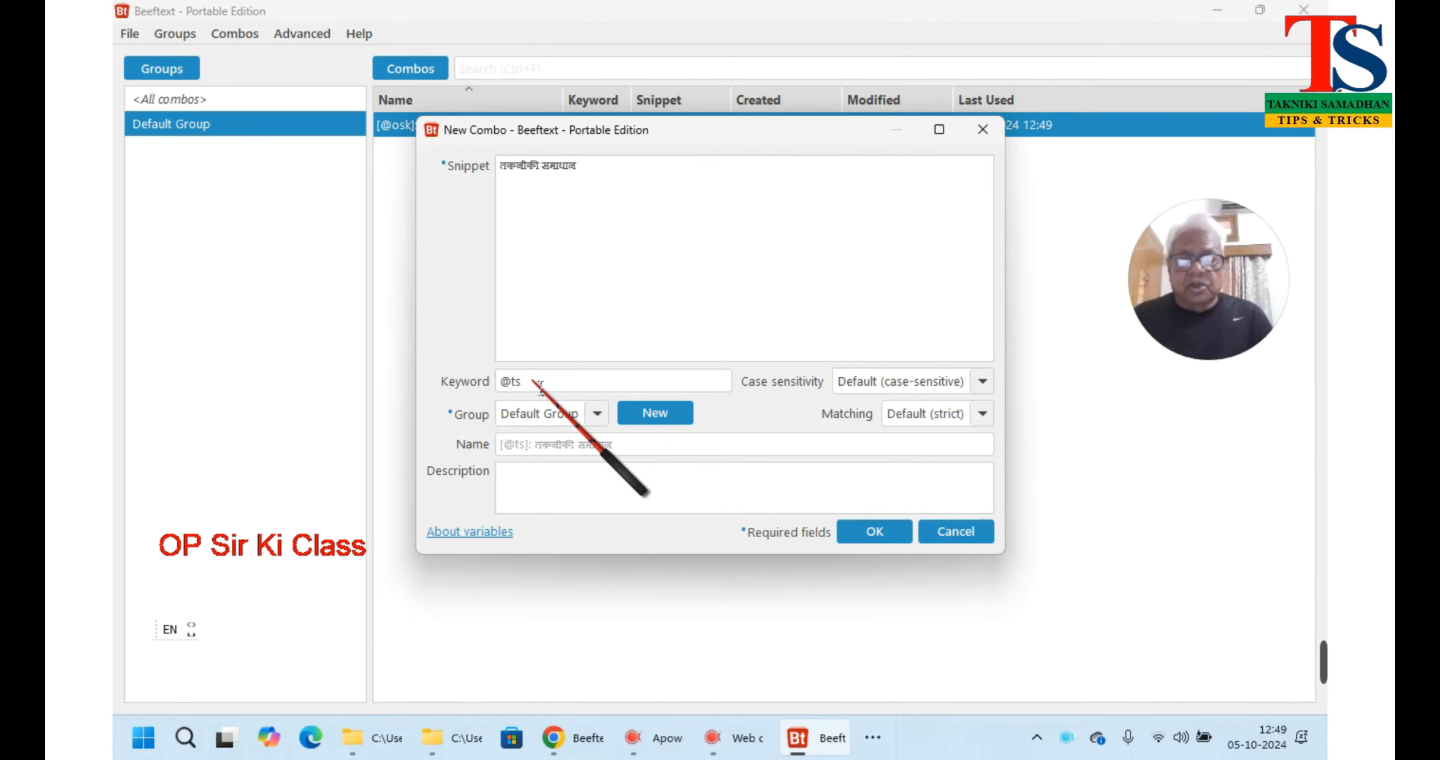
{"action": "left_click", "coordinate": [871, 530]}
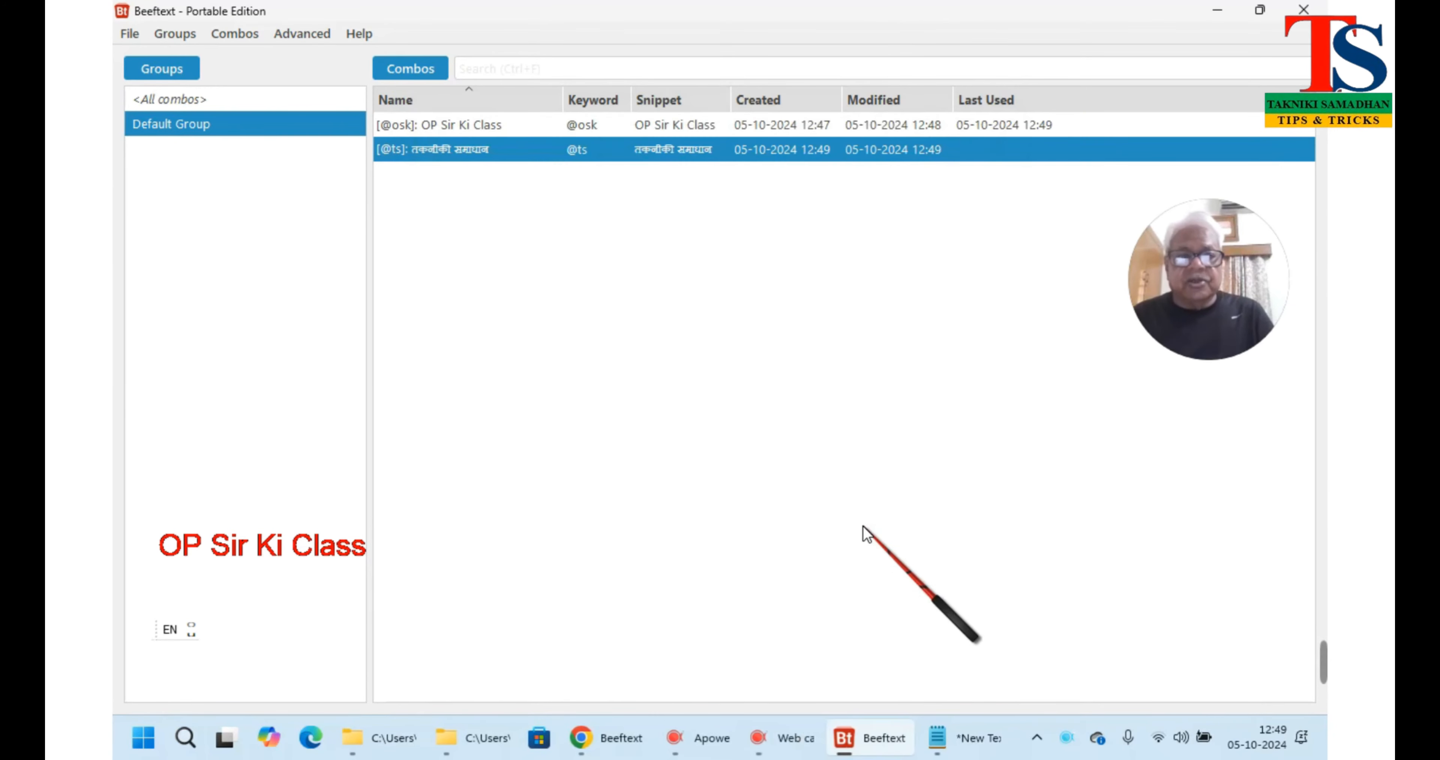
{"action": "left_click", "coordinate": [987, 737]}
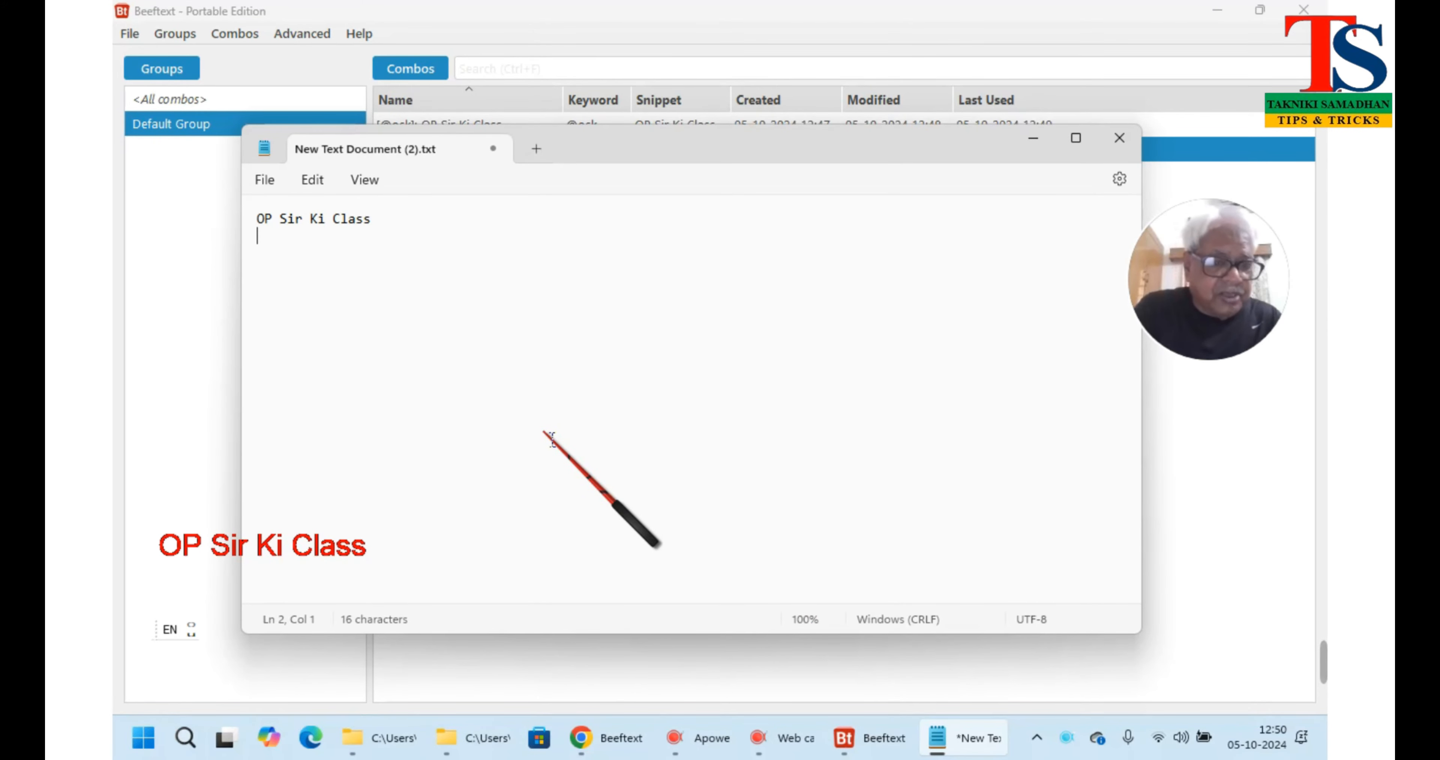
{"action": "type", "text": "@"}
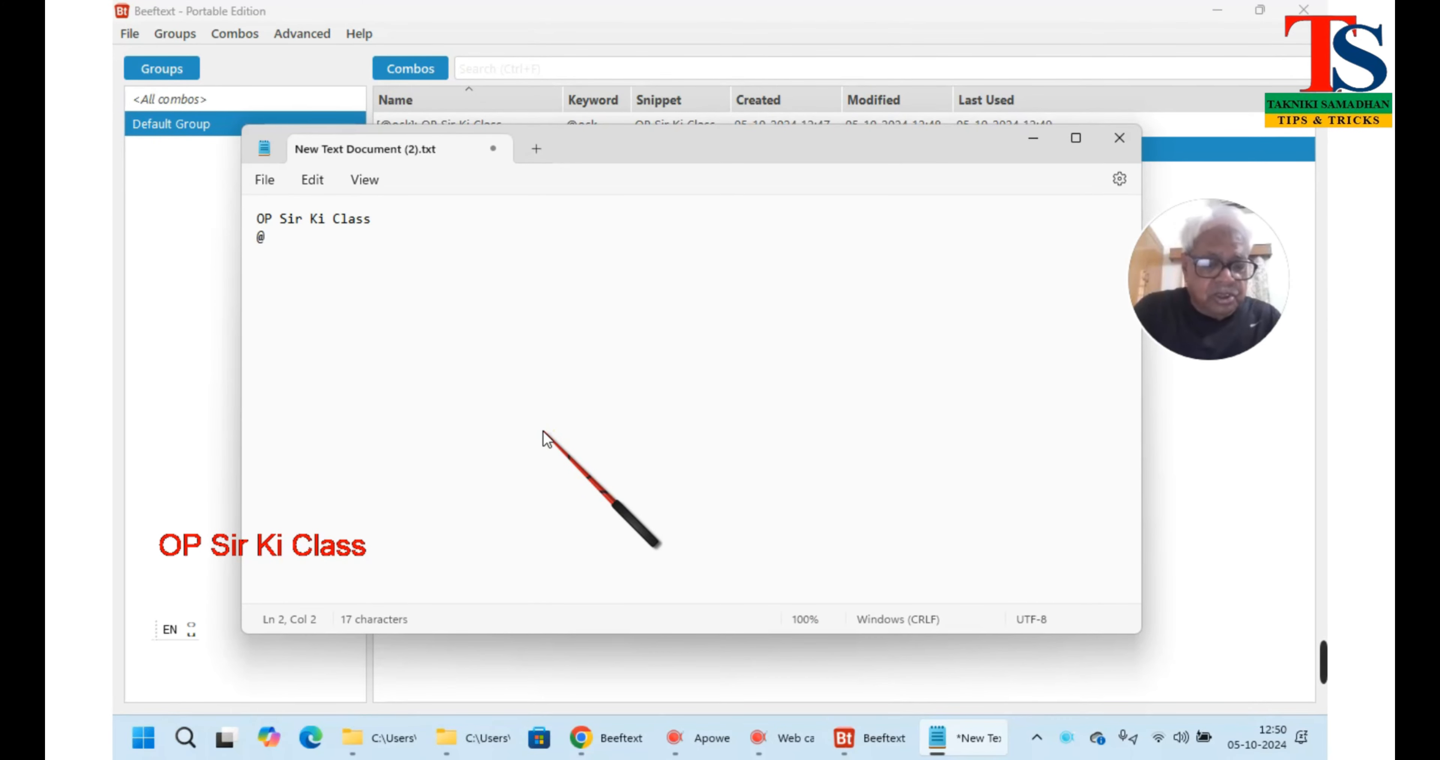
{"action": "type", "text": "ts"}
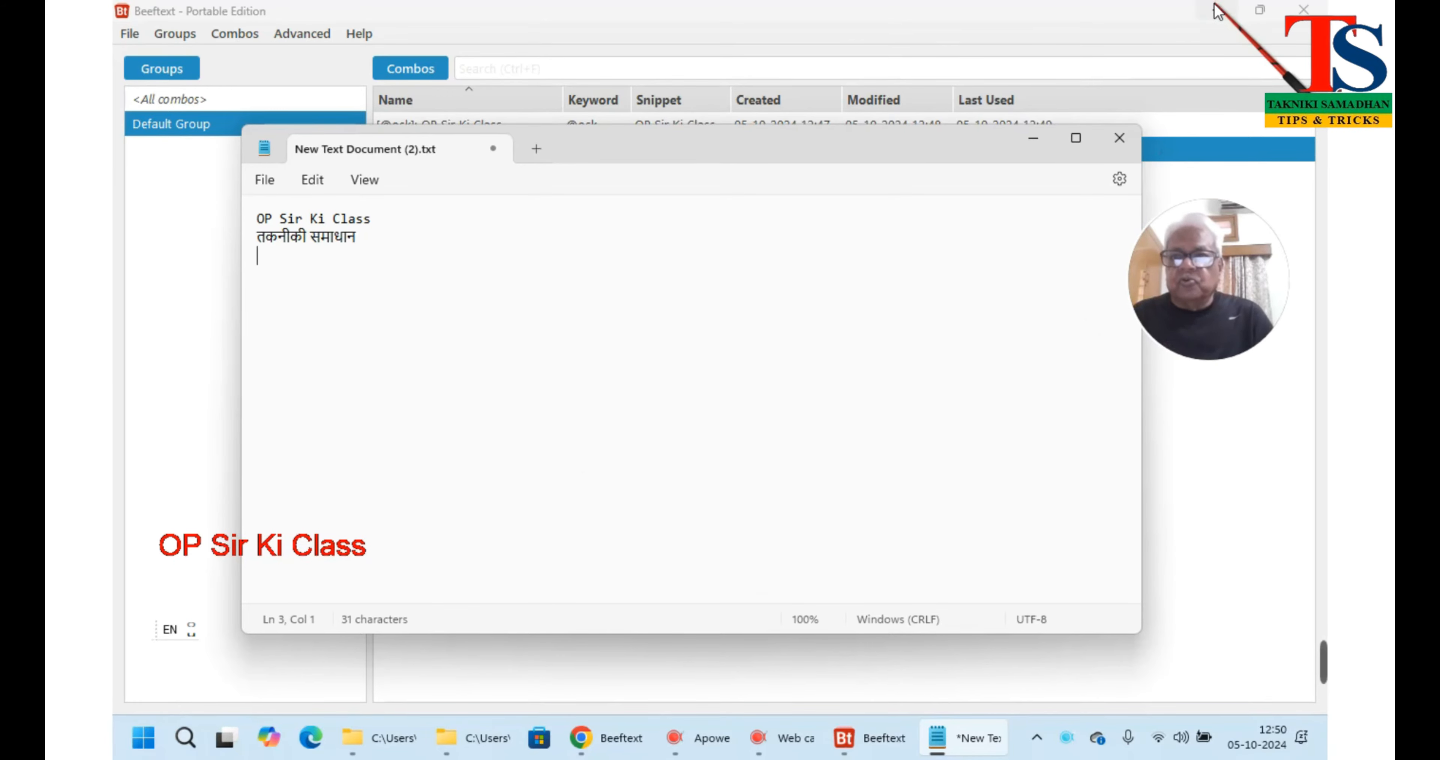
{"action": "left_click", "coordinate": [1219, 17]}
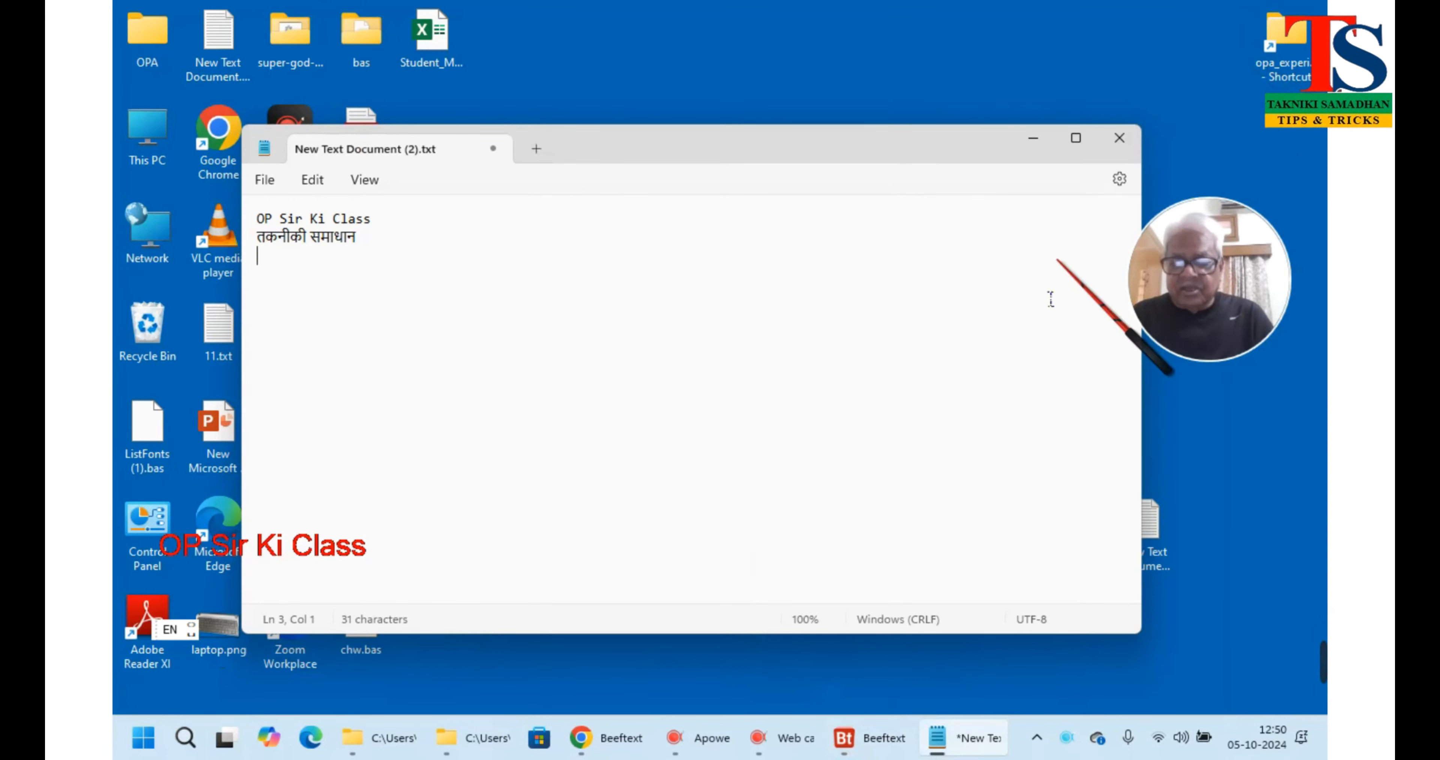
{"action": "left_click_drag", "start_coordinate": [599, 148], "coordinate": [863, 217]}
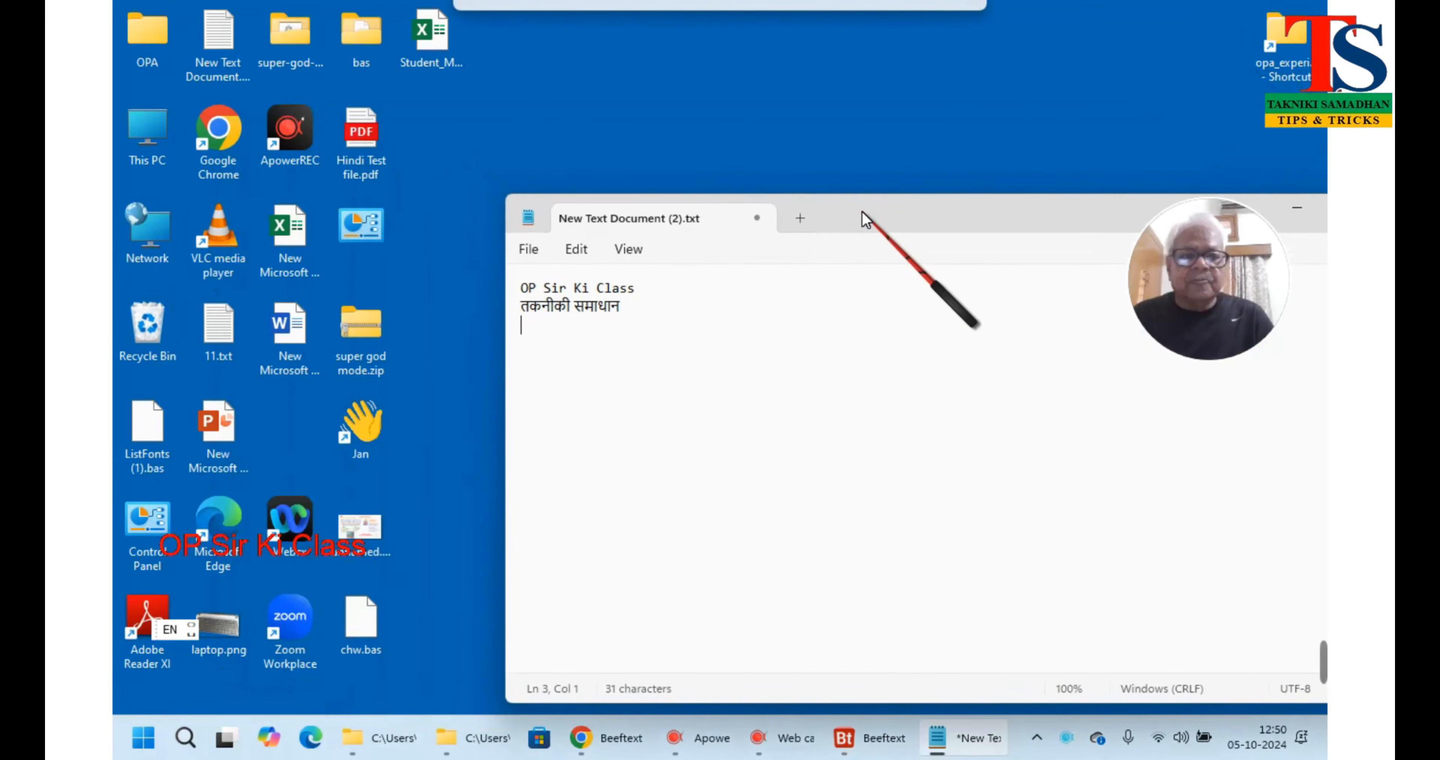
{"action": "double_click", "coordinate": [282, 324]}
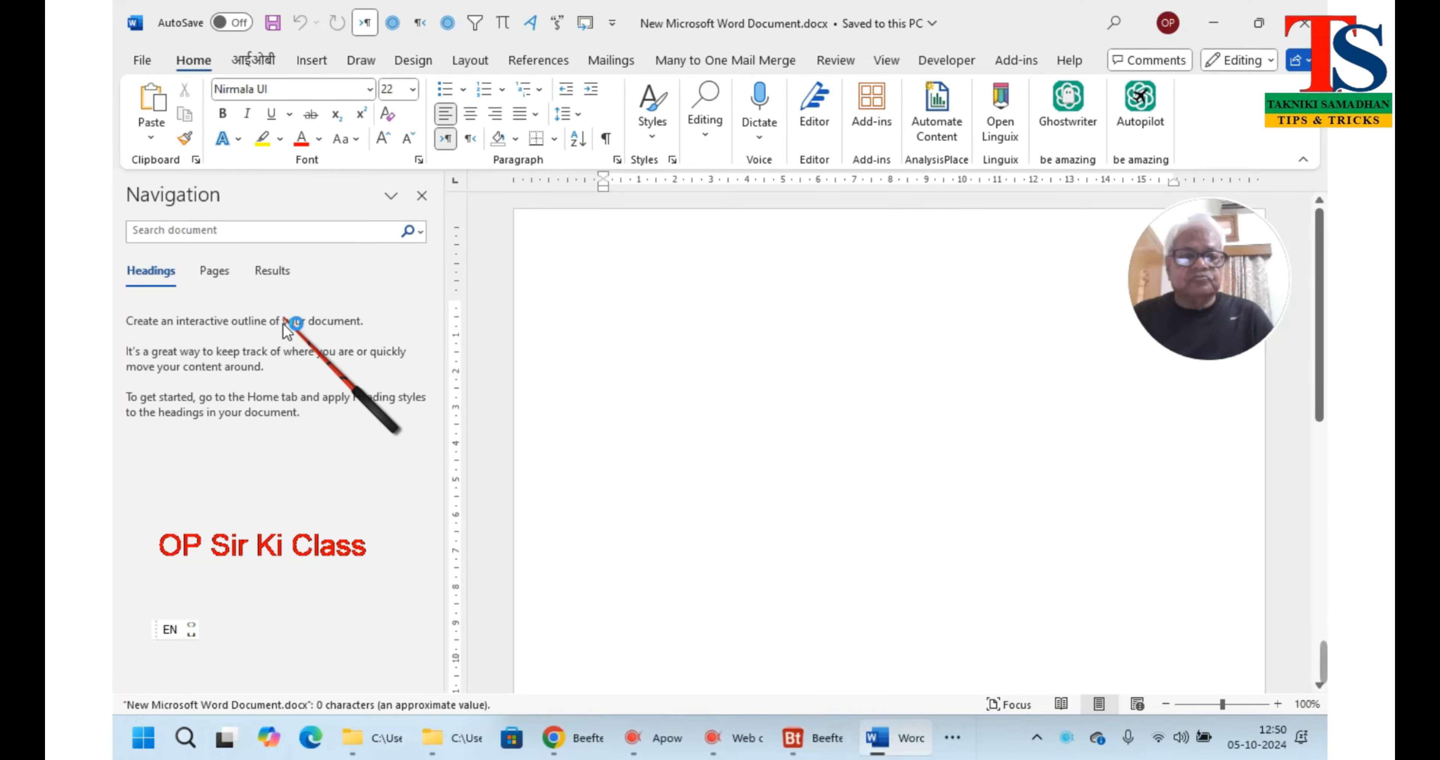
{"action": "left_click", "coordinate": [422, 197]}
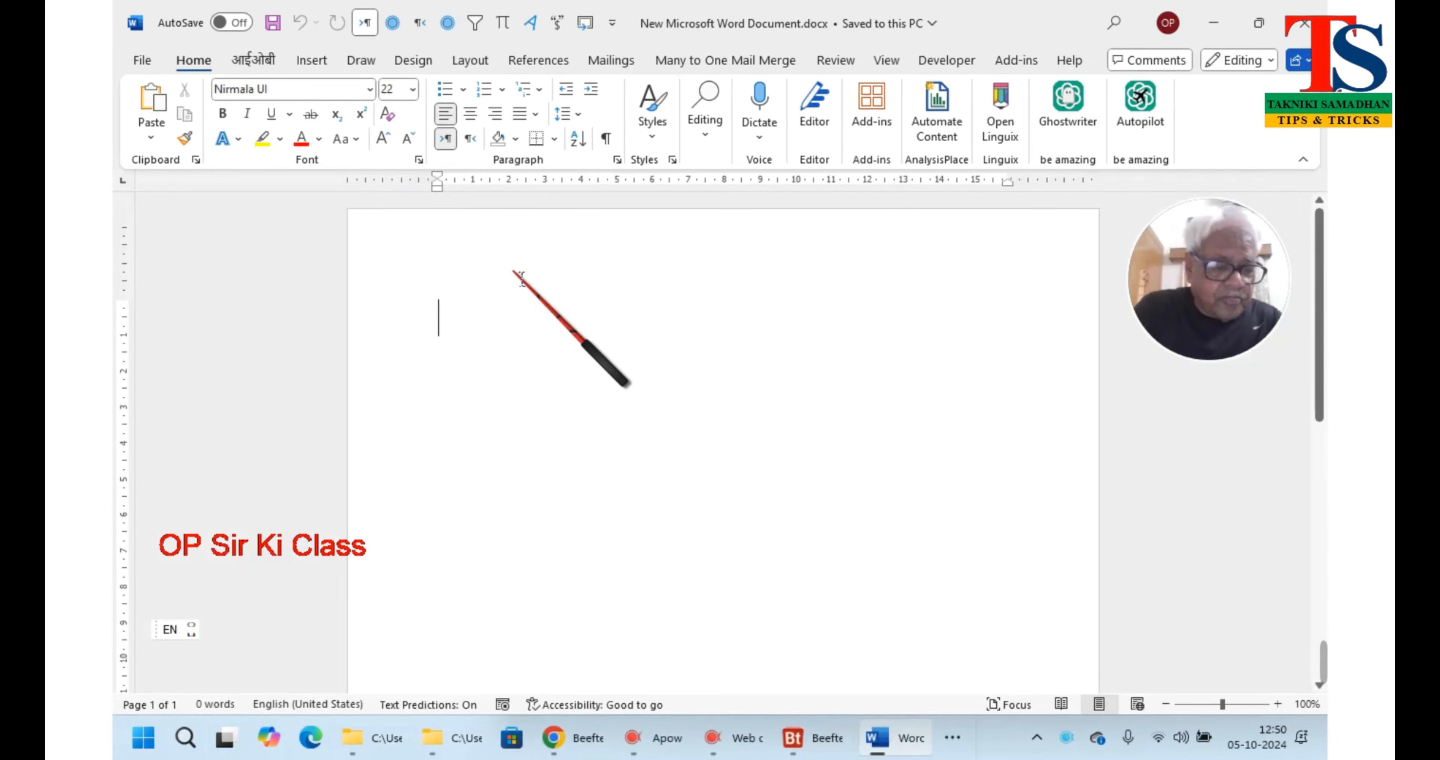
{"action": "type", "text": "@t"}
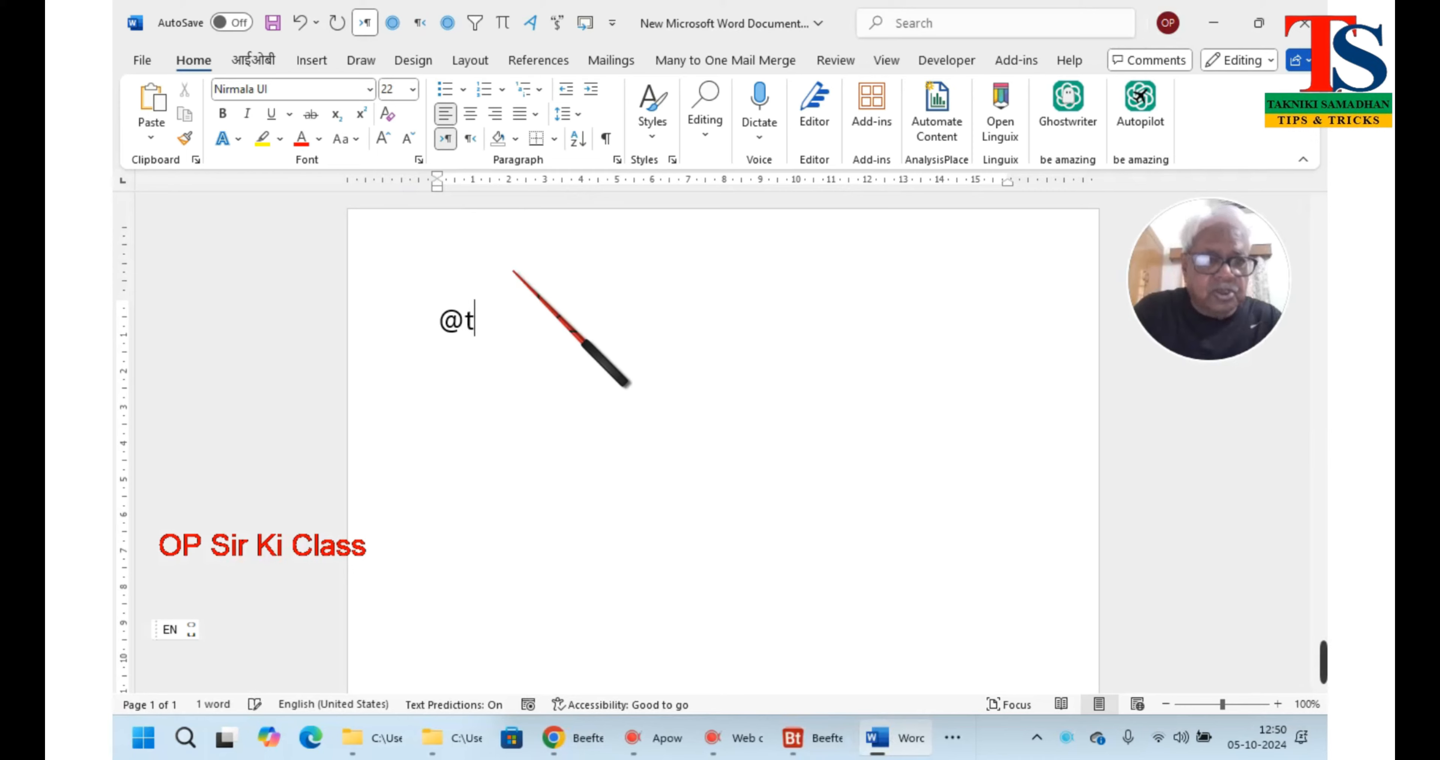
{"action": "type", "text": "s"}
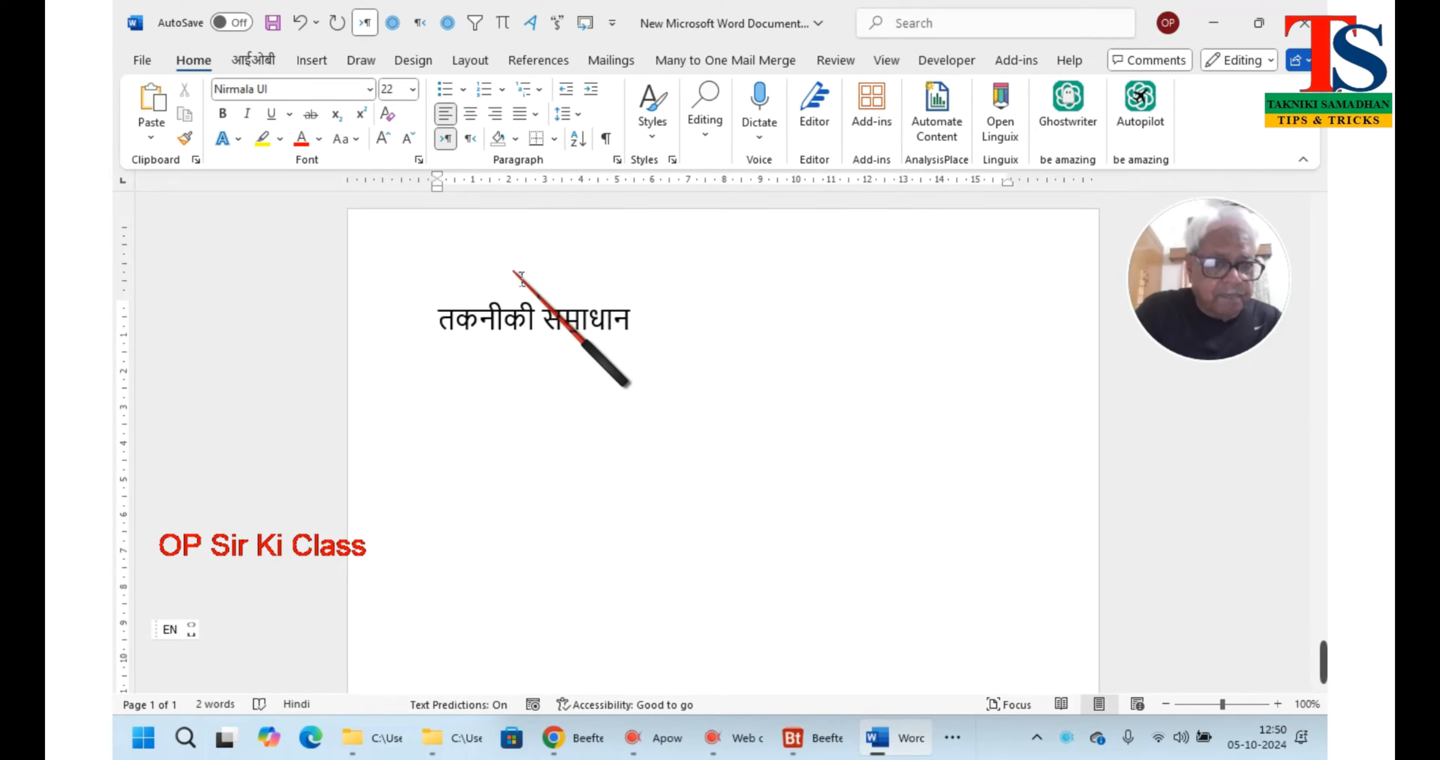
{"action": "key", "text": "Return"}
{"action": "type", "text": "@"}
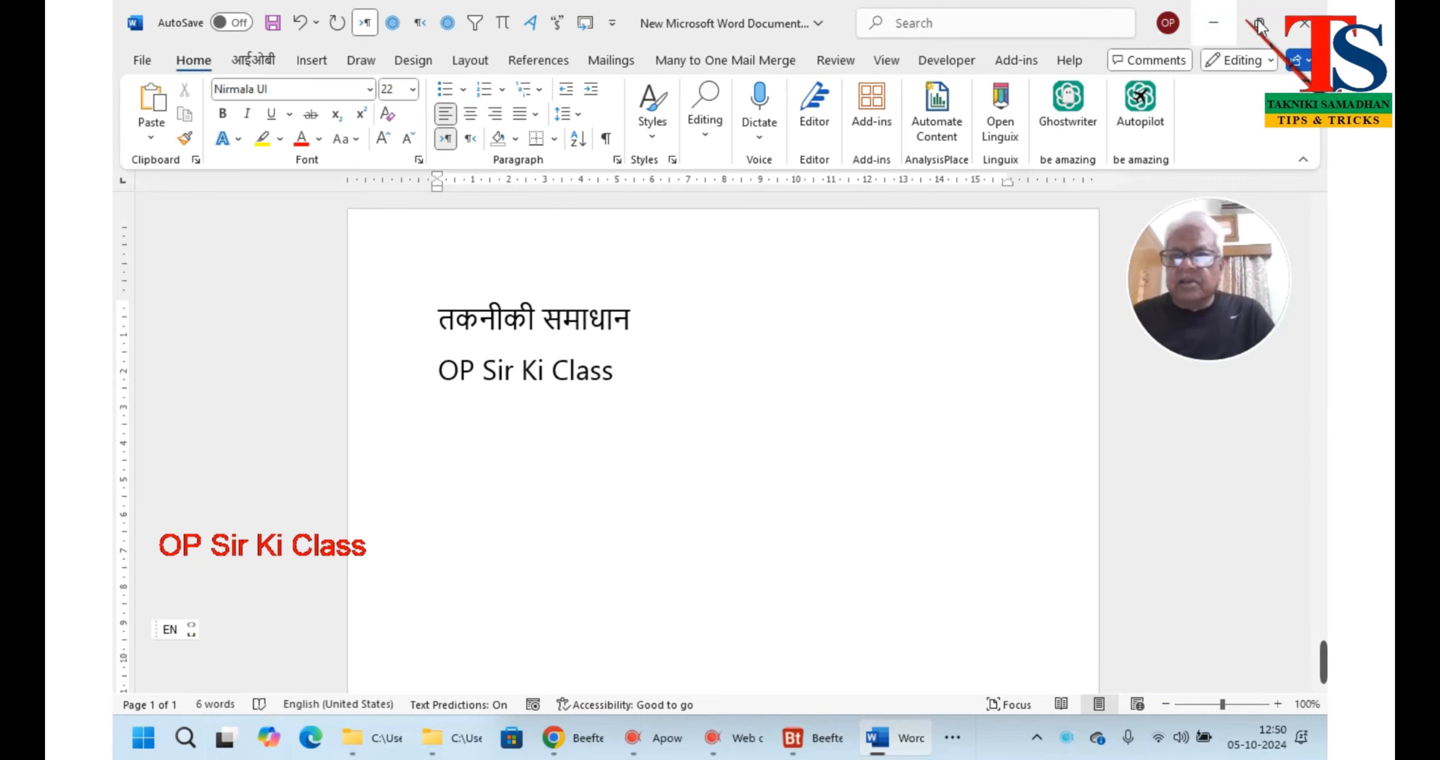
{"action": "left_click", "coordinate": [1213, 22]}
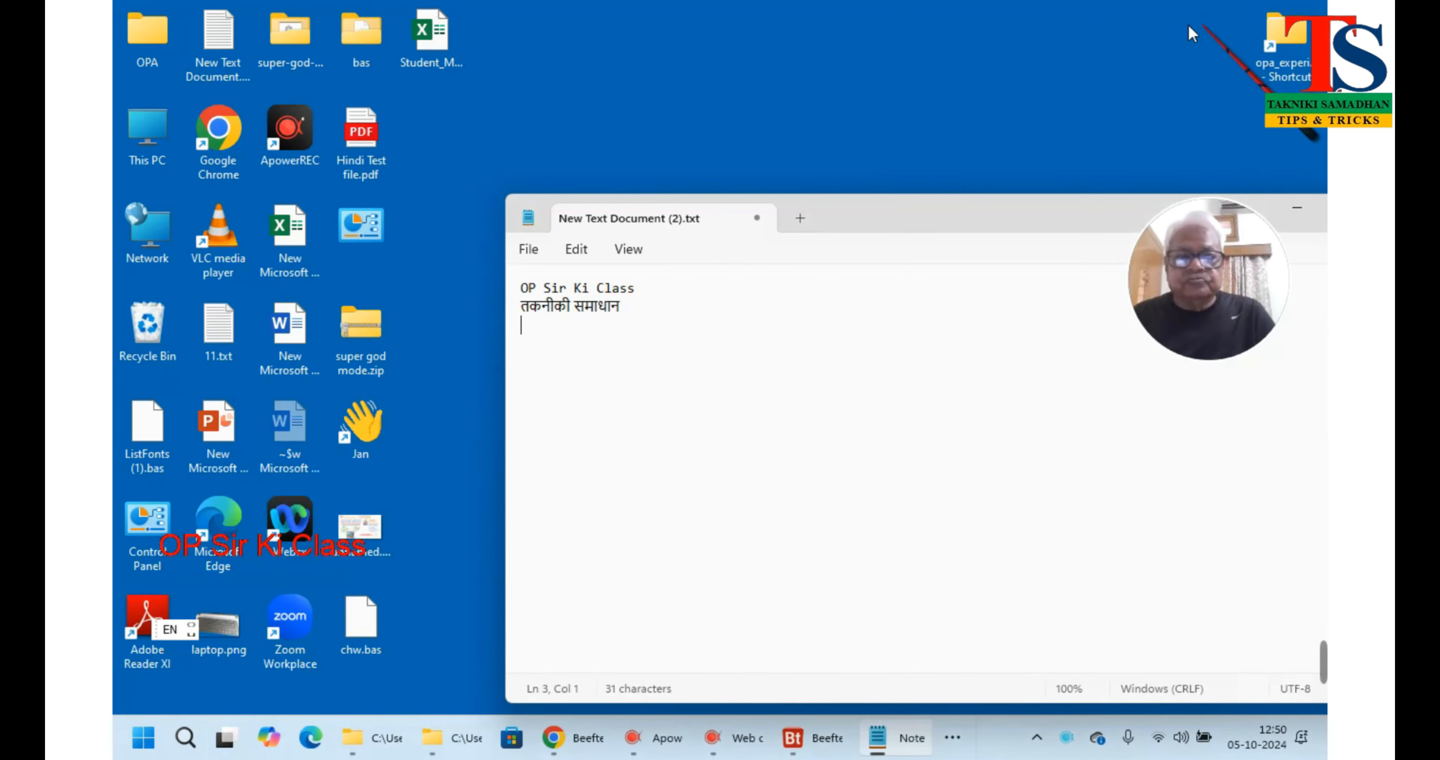
{"action": "double_click", "coordinate": [292, 226]}
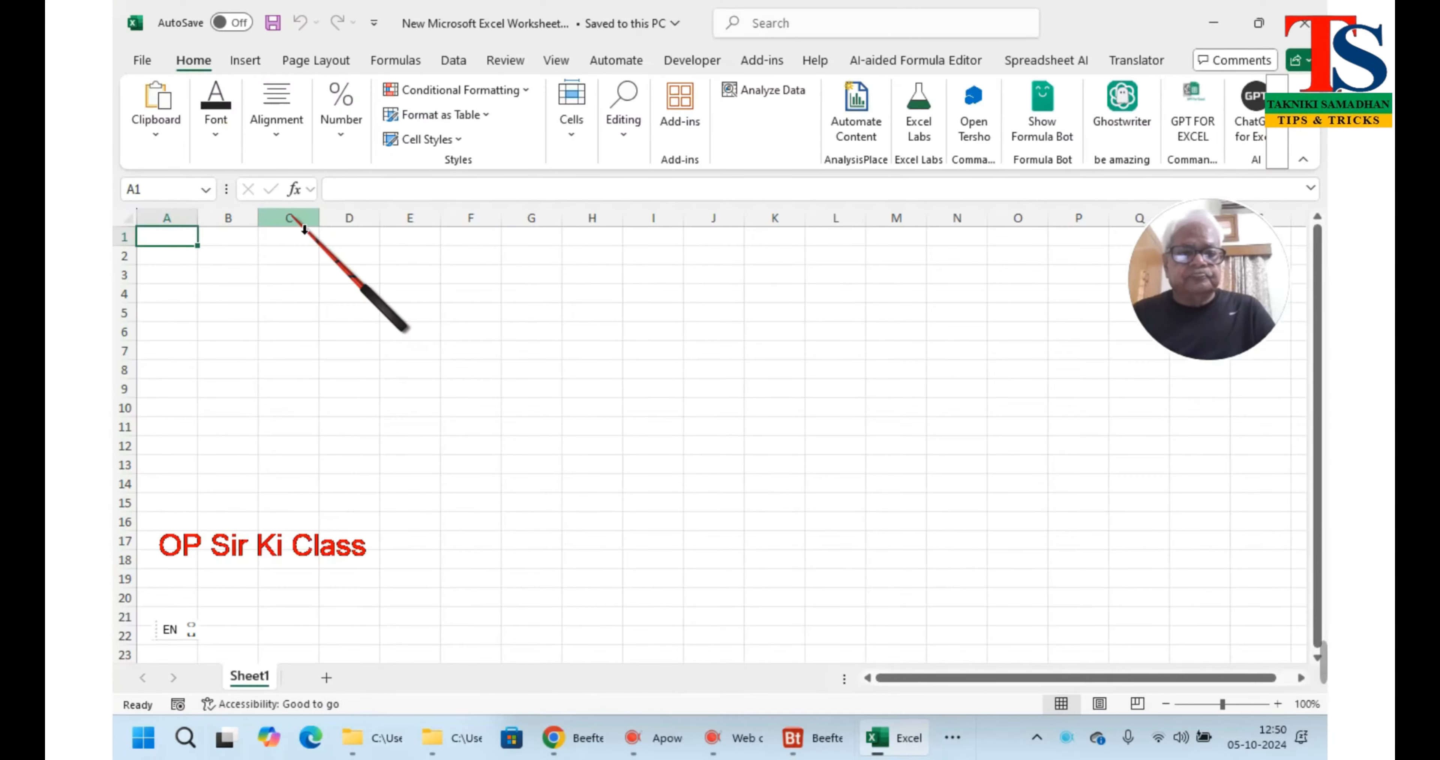
{"action": "scroll", "coordinate": [593, 410], "scroll_direction": "up", "scroll_amount": 6}
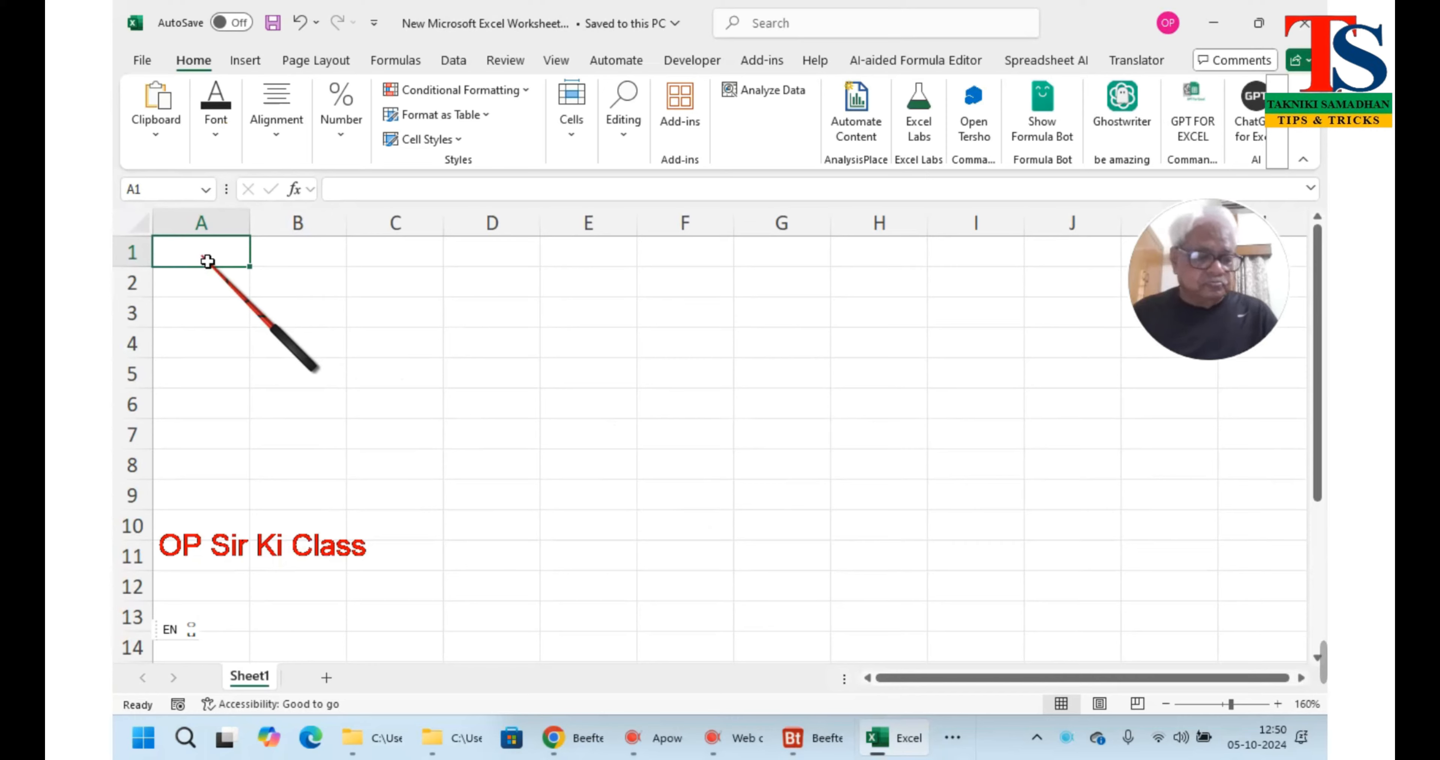
{"action": "type", "text": "@"}
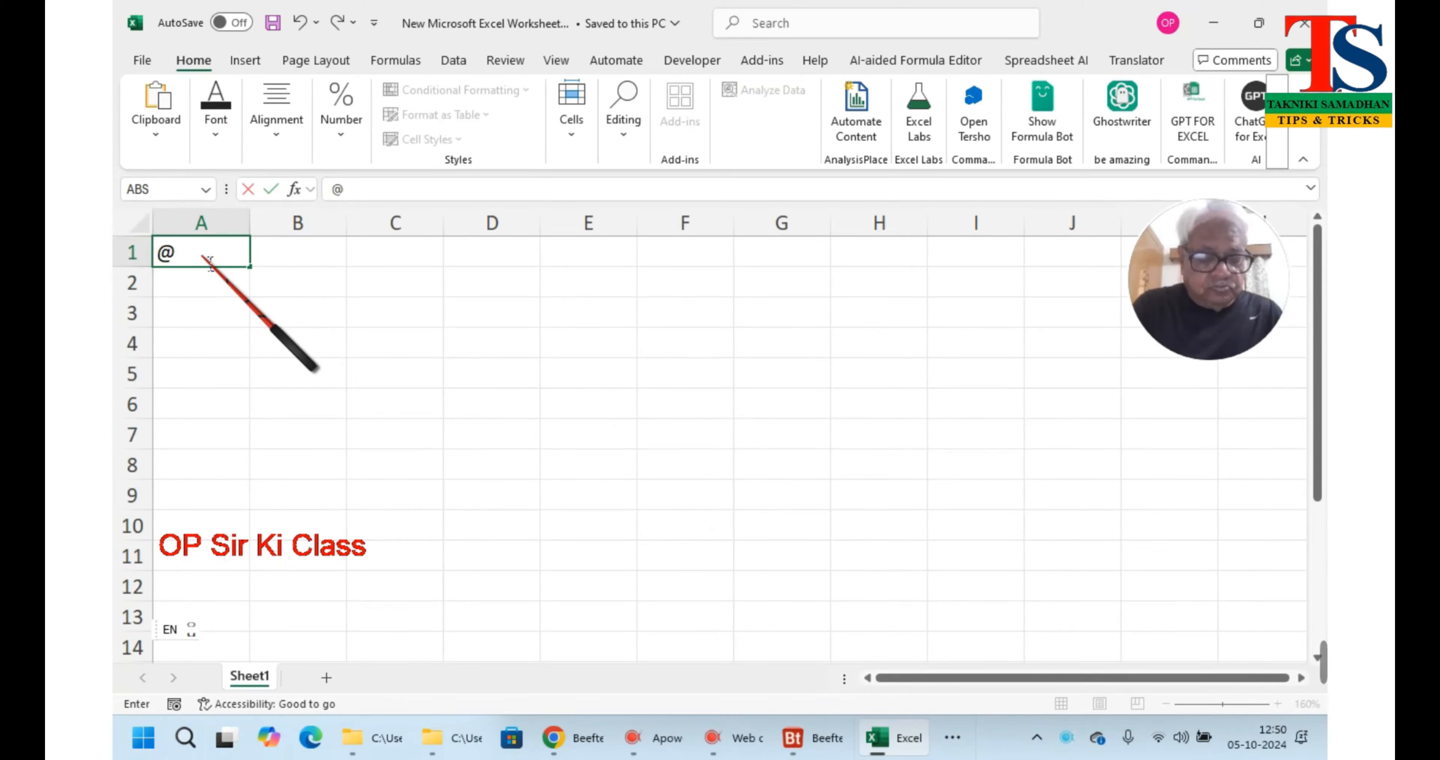
{"action": "type", "text": "t"}
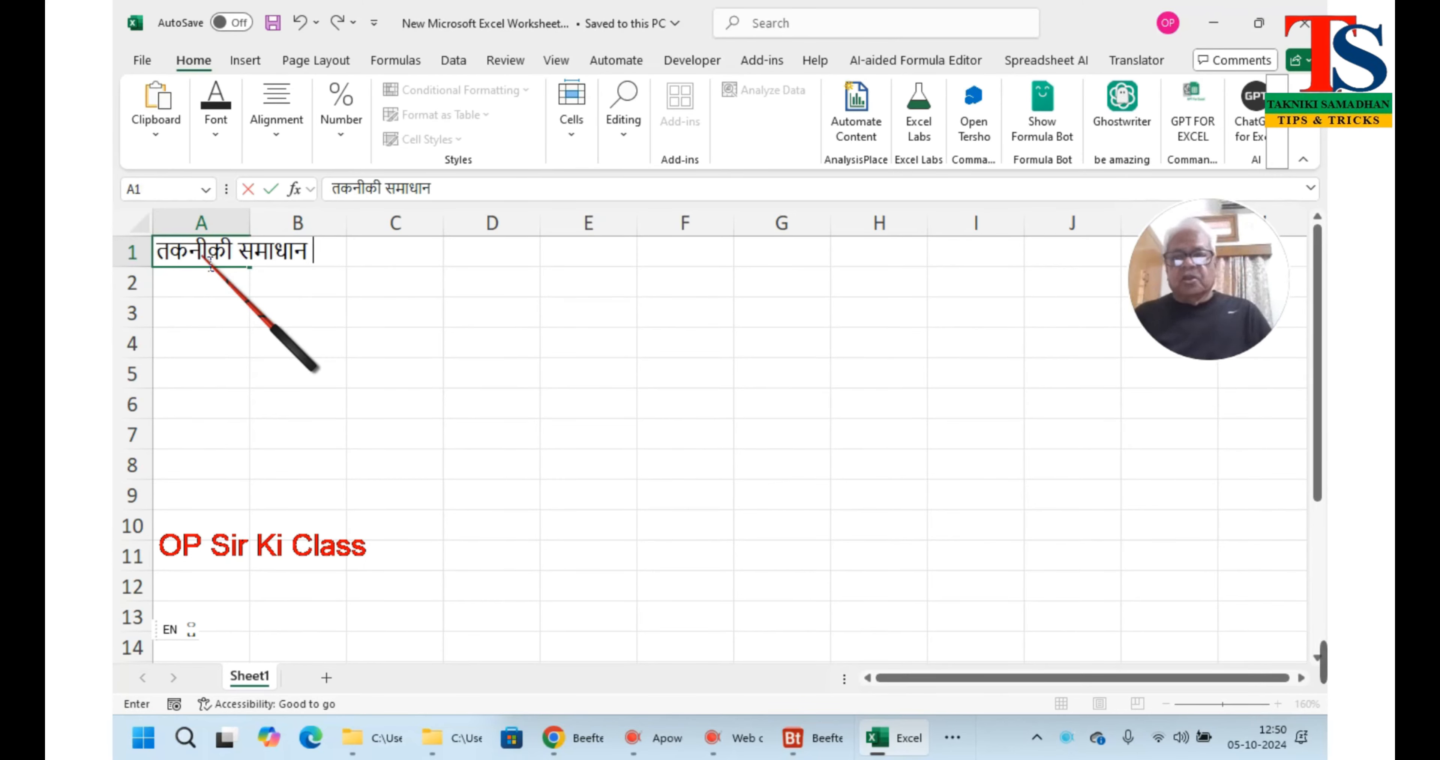
{"action": "left_click", "coordinate": [1217, 25]}
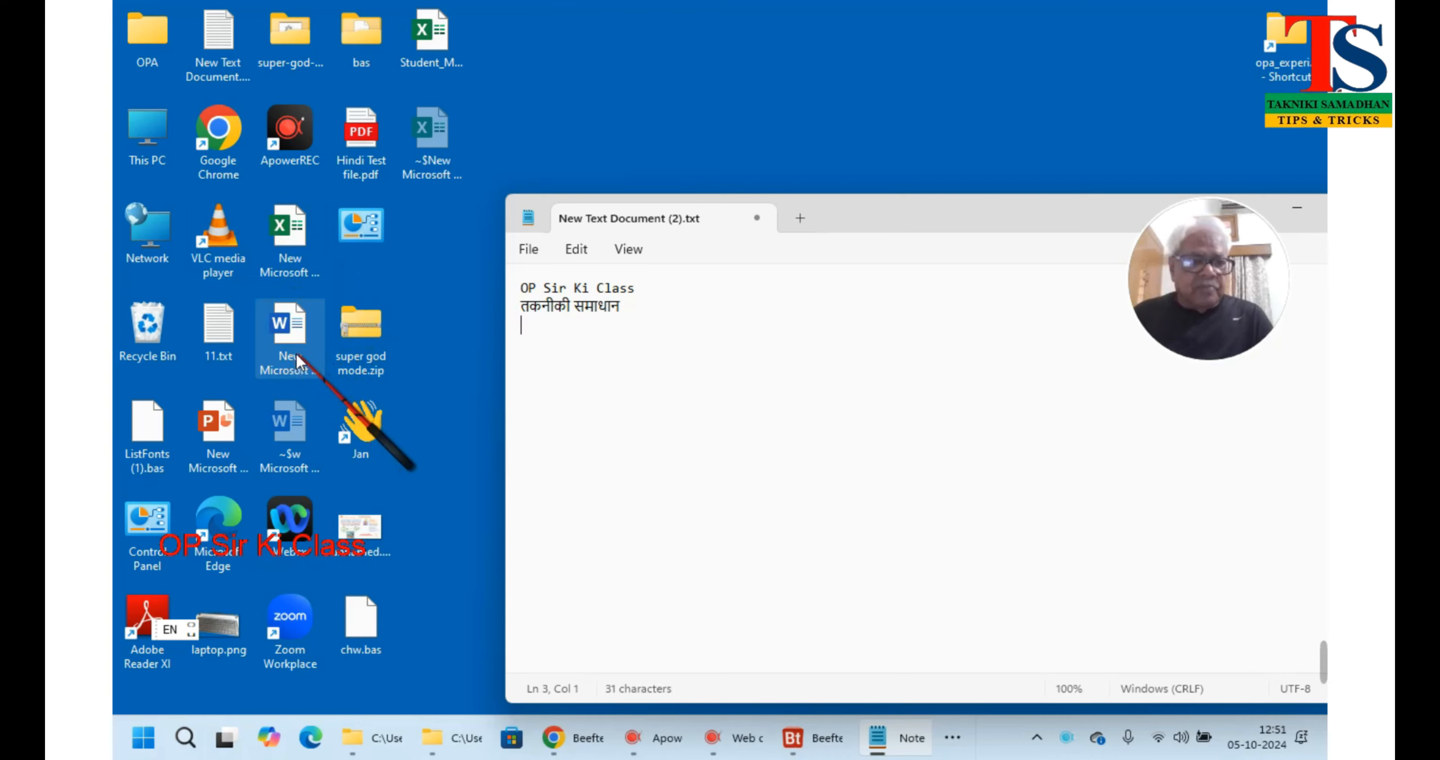
Open the new PowerPoint presentation maximized and add its first slide
{"action": "double_click", "coordinate": [216, 406]}
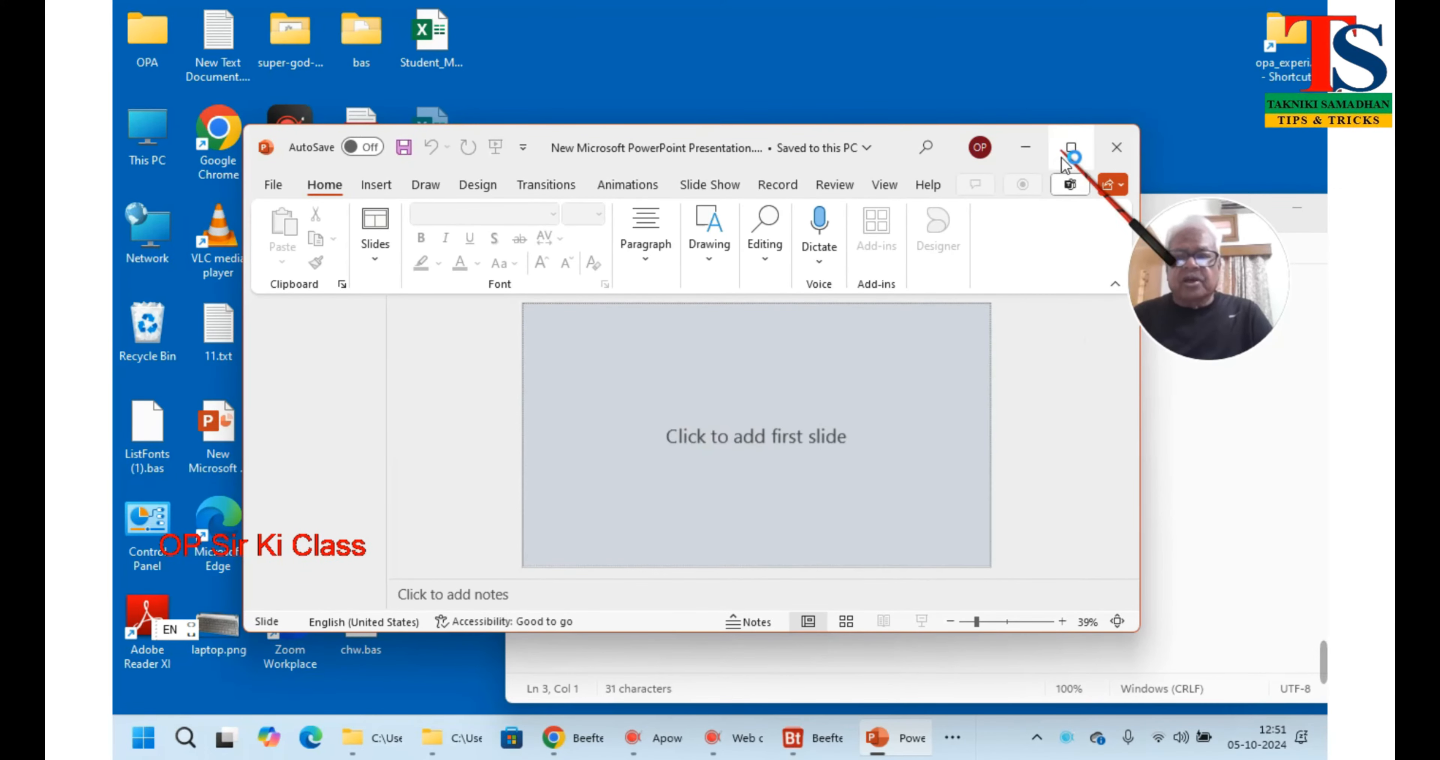
{"action": "left_click", "coordinate": [1073, 157]}
{"action": "left_click", "coordinate": [585, 330]}
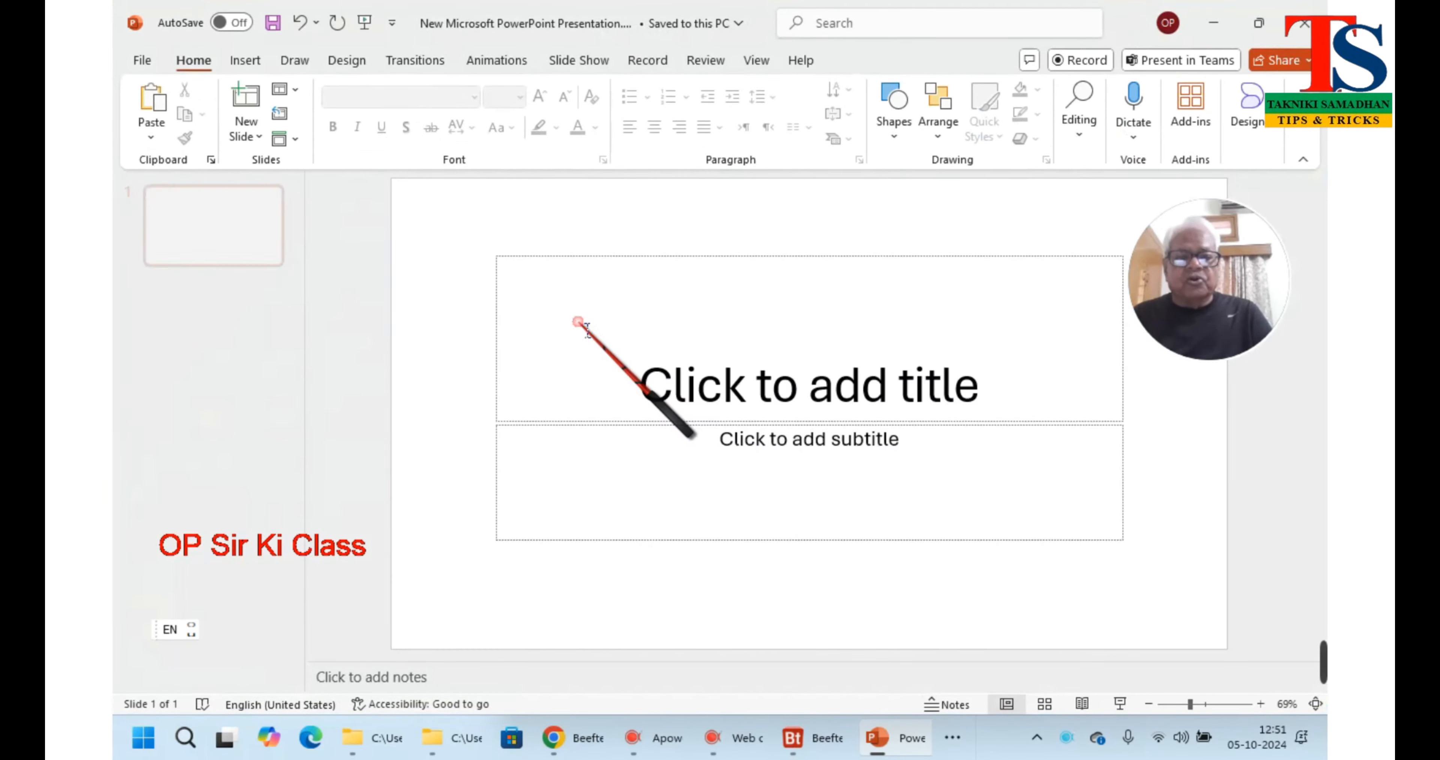
{"action": "left_click", "coordinate": [585, 324]}
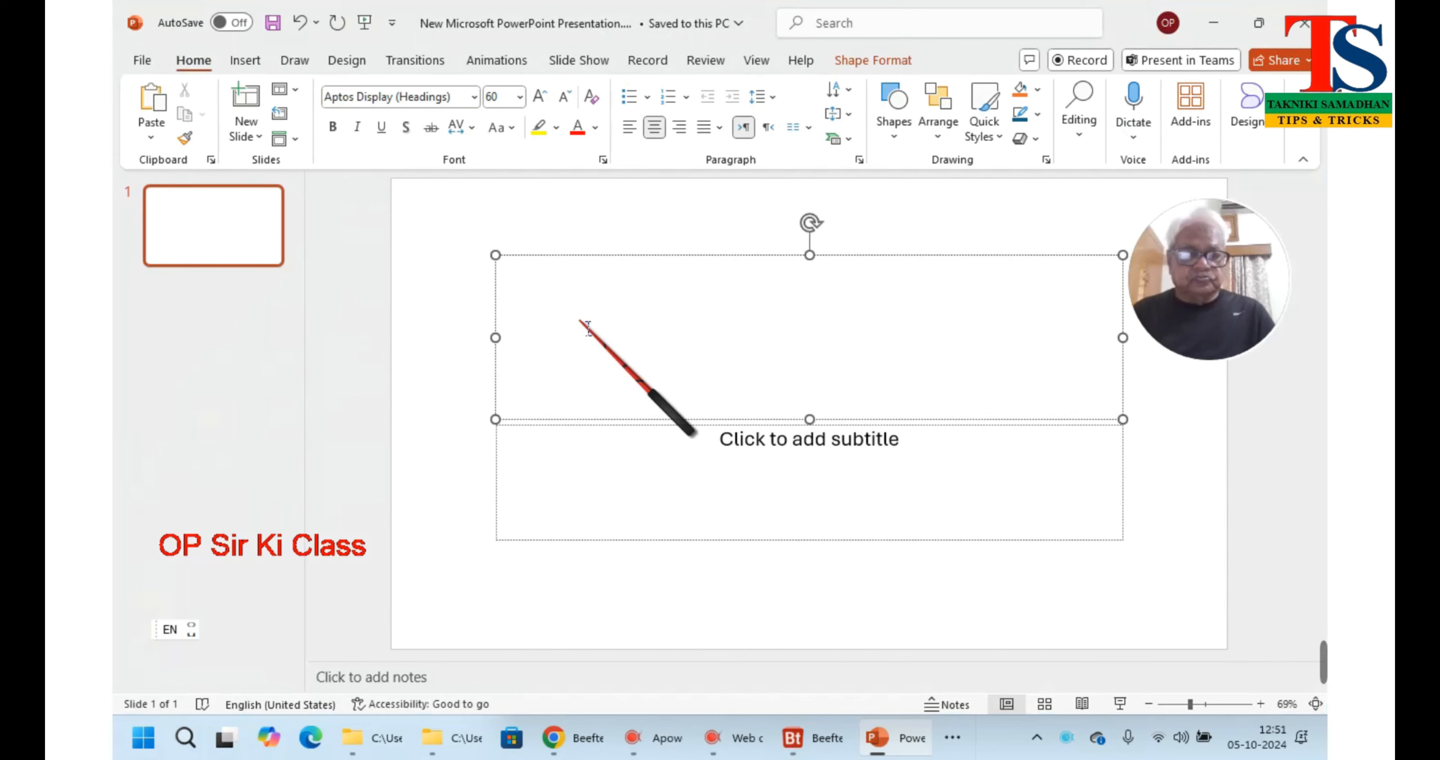
{"action": "left_click", "coordinate": [580, 478]}
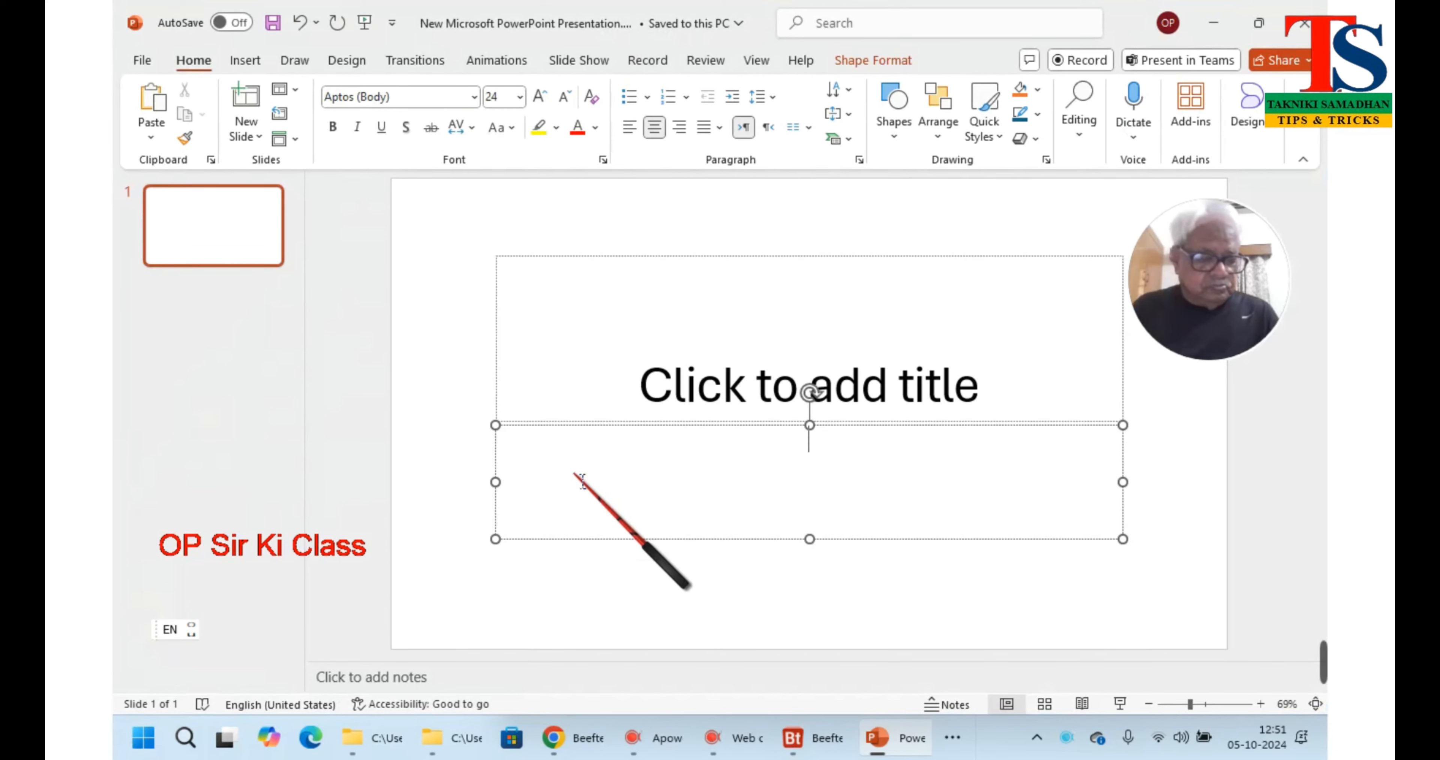
{"action": "type", "text": "@"}
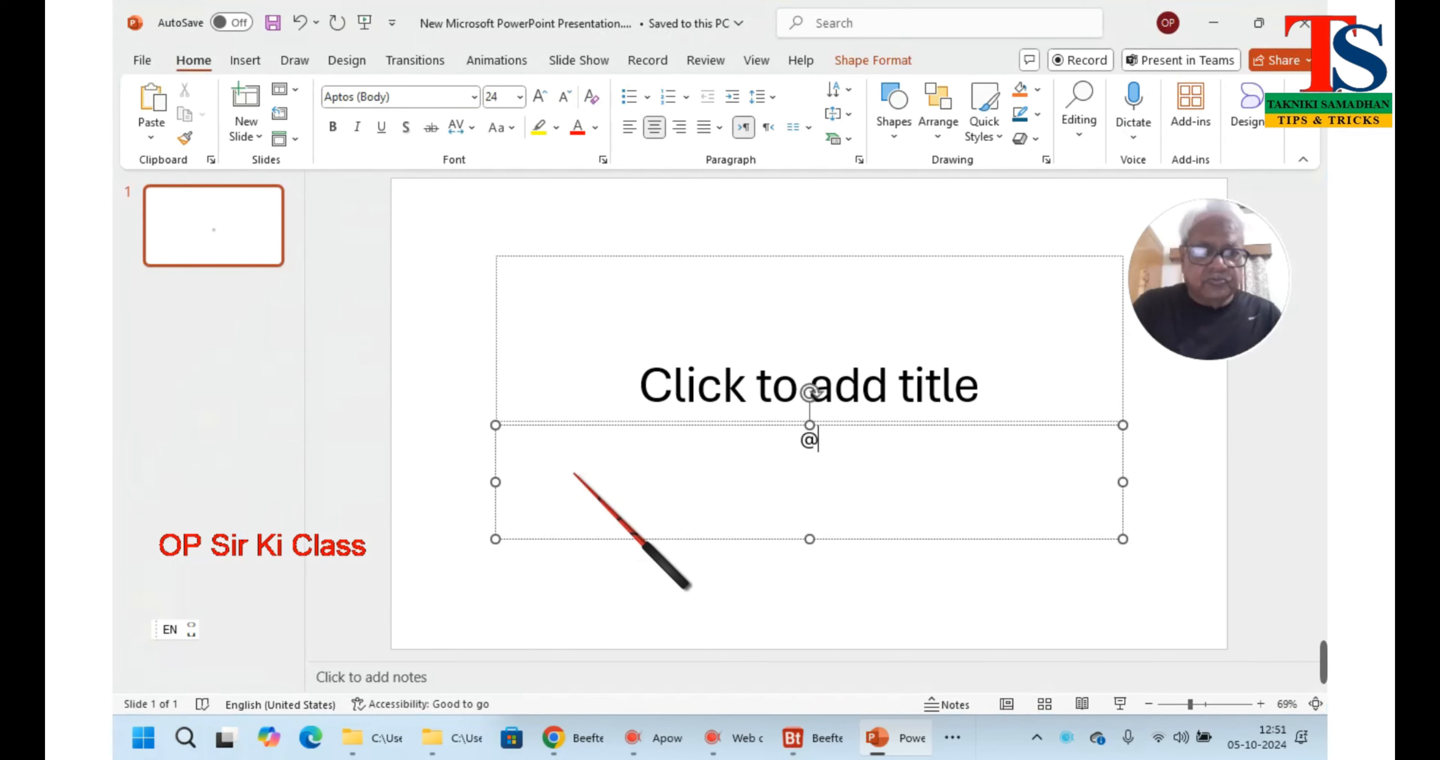
{"action": "type", "text": "os"}
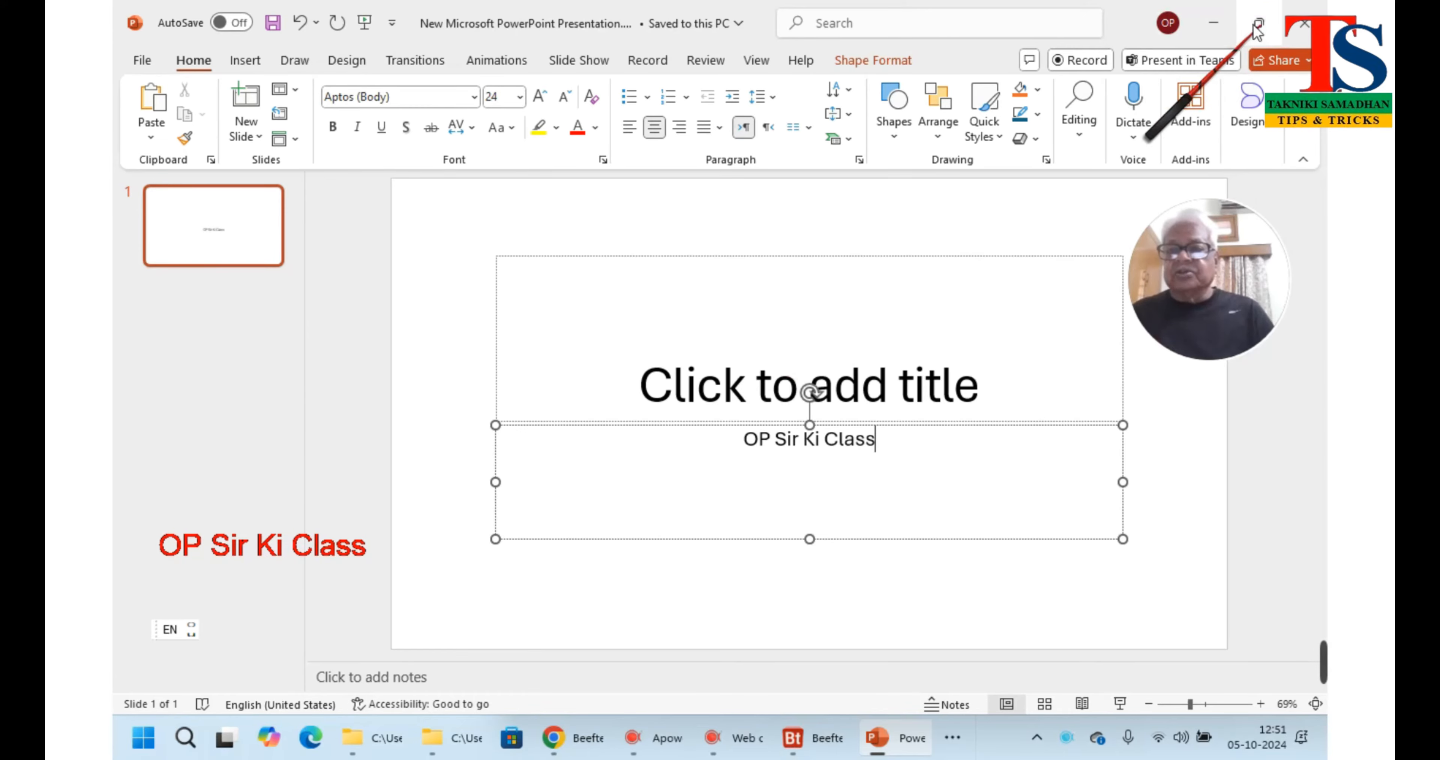
{"action": "left_click", "coordinate": [1214, 25]}
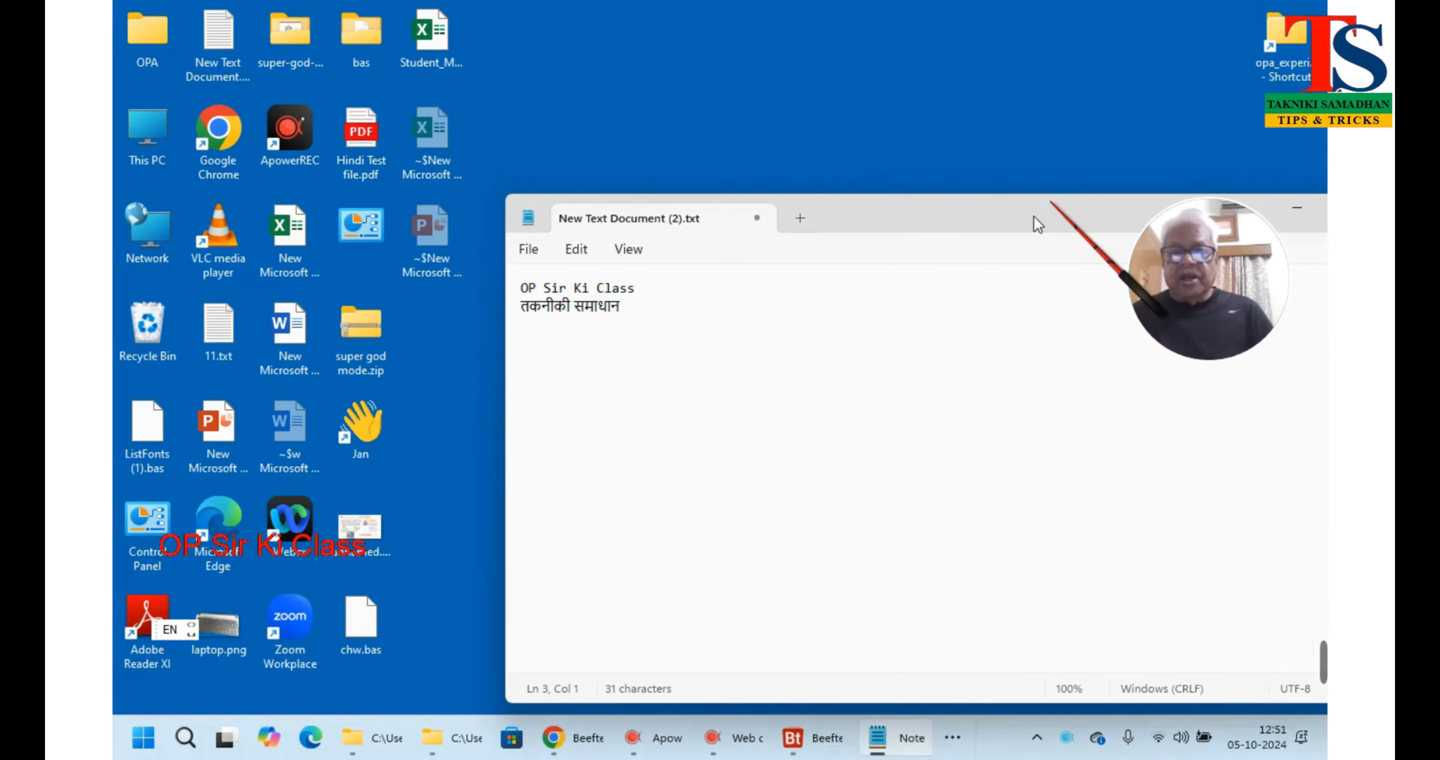
{"action": "left_click", "coordinate": [816, 732]}
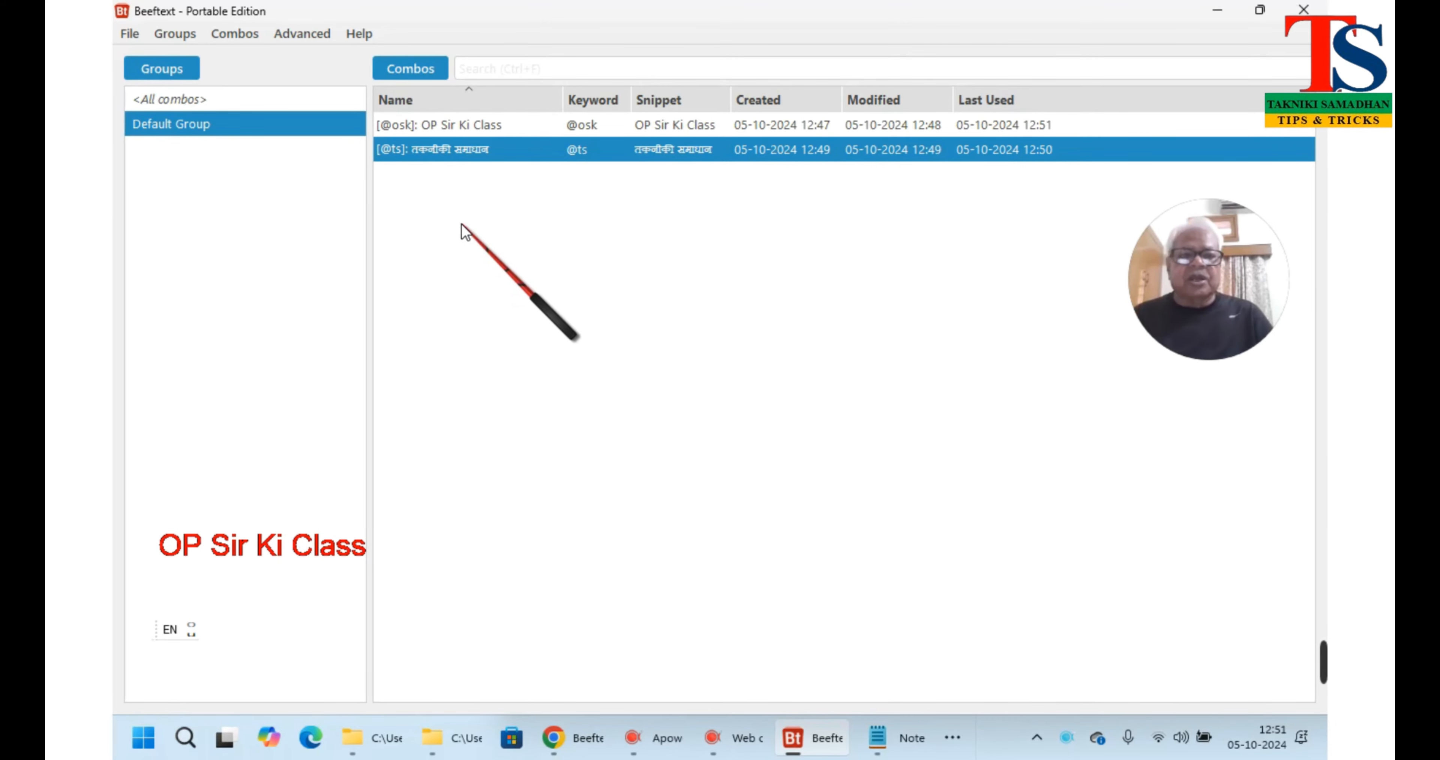
{"action": "left_click", "coordinate": [280, 35]}
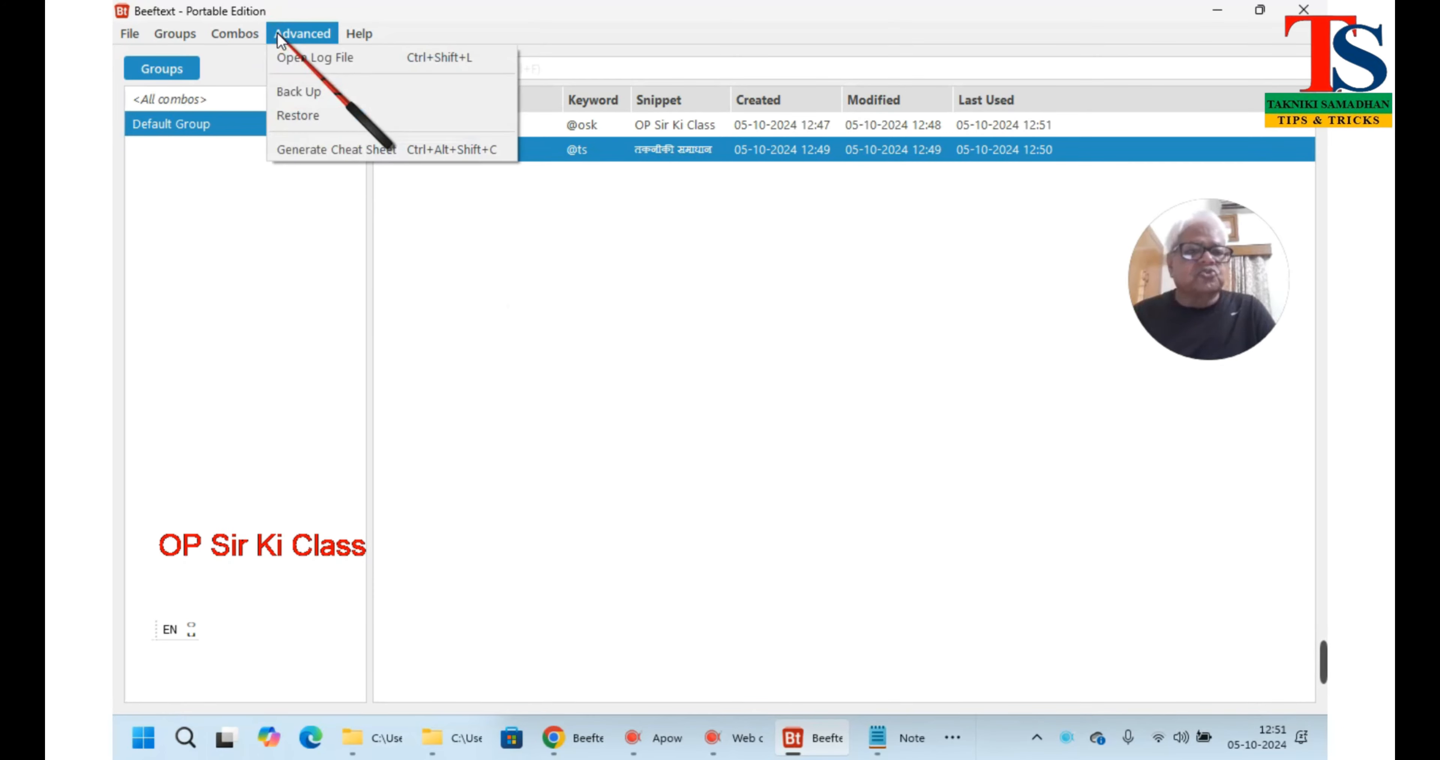
{"action": "mouse_move", "coordinate": [252, 31]}
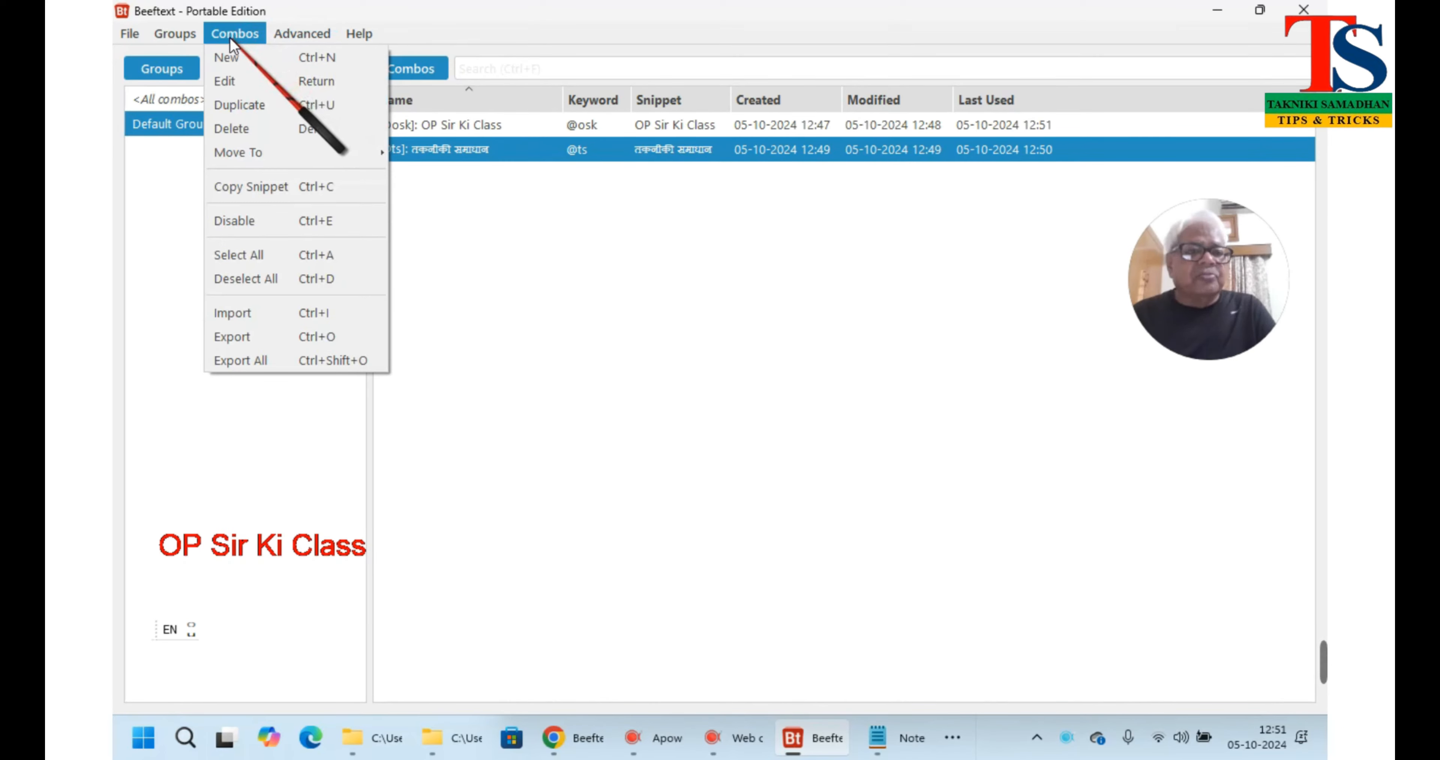
Create a new combo and enter श्याम बाबू as its snippet
{"action": "left_click", "coordinate": [224, 57]}
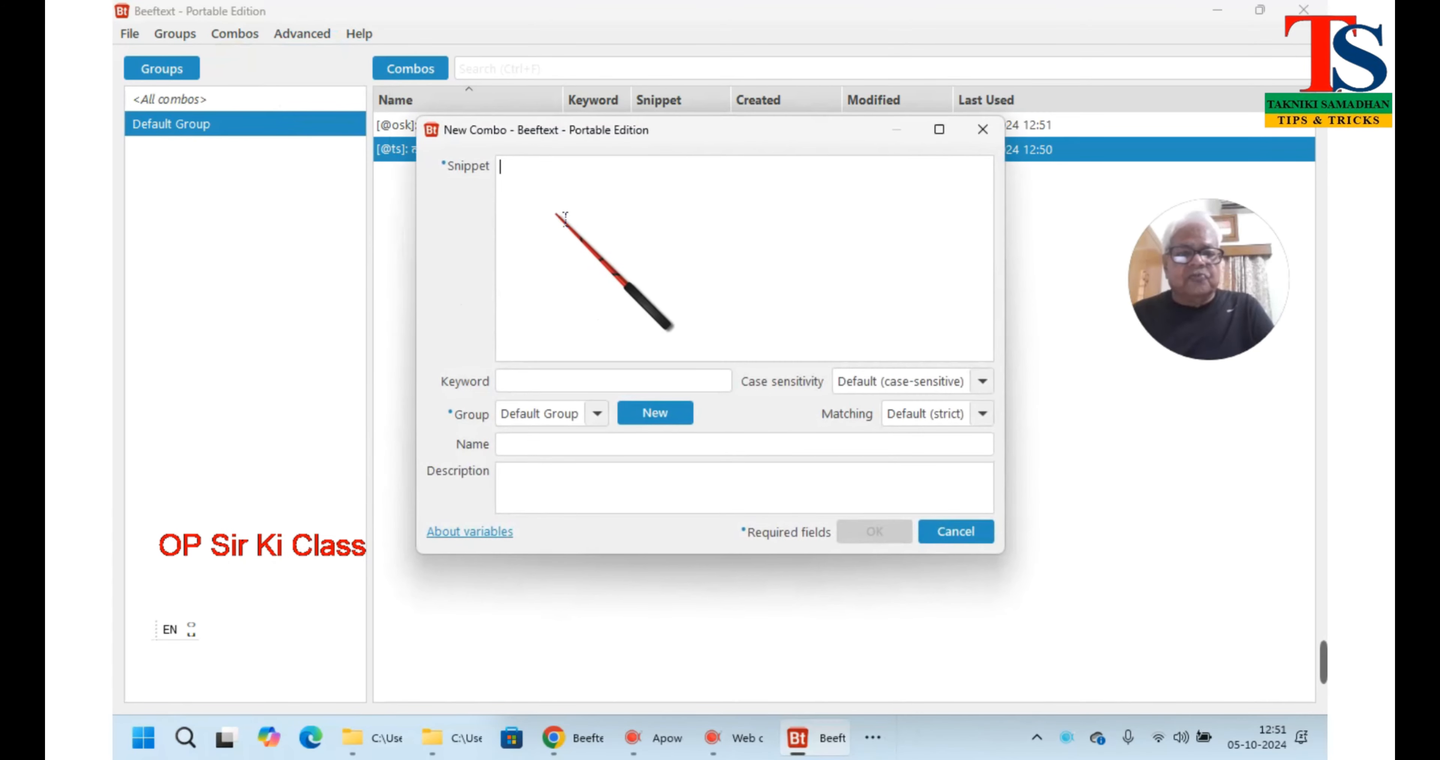
{"action": "left_click_drag", "start_coordinate": [711, 140], "coordinate": [782, 322]}
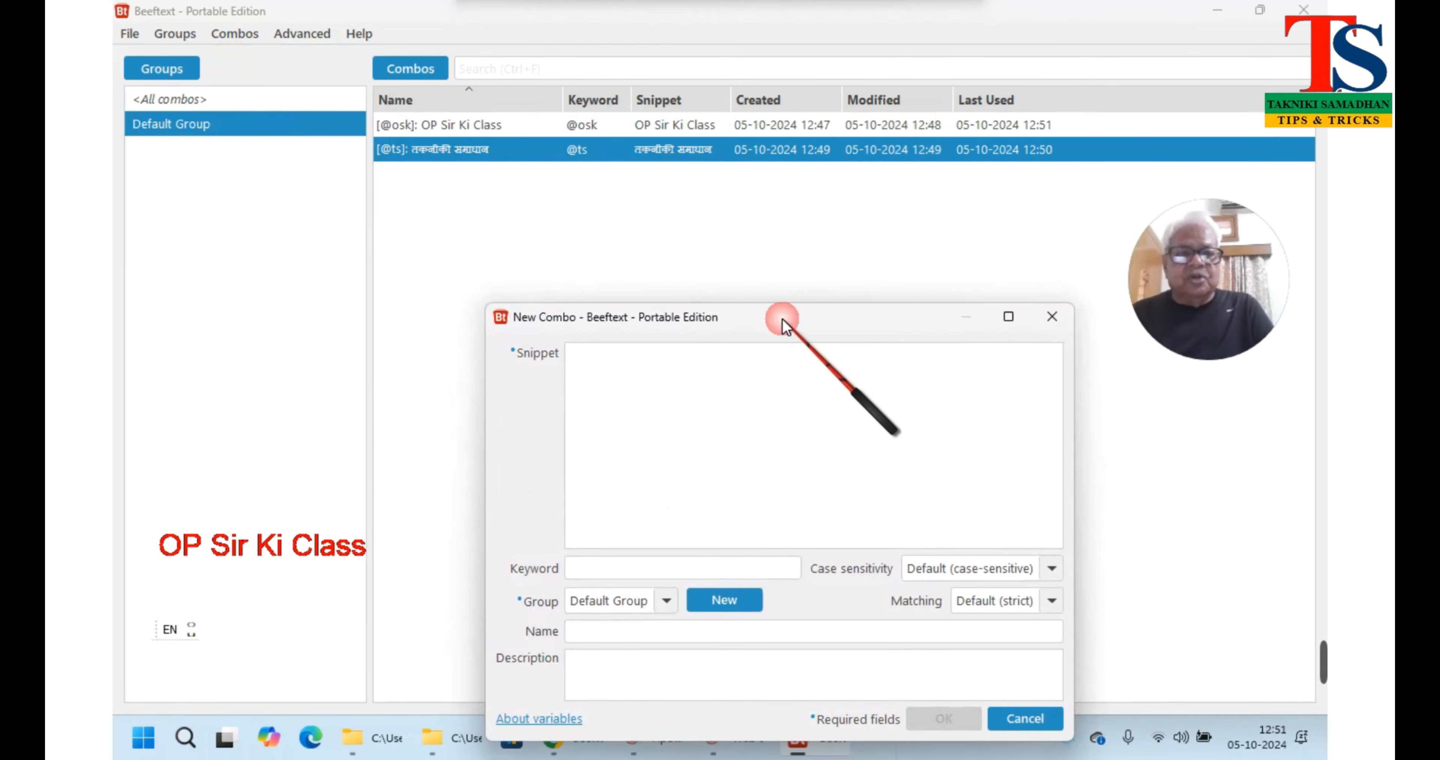
{"action": "left_click", "coordinate": [639, 381]}
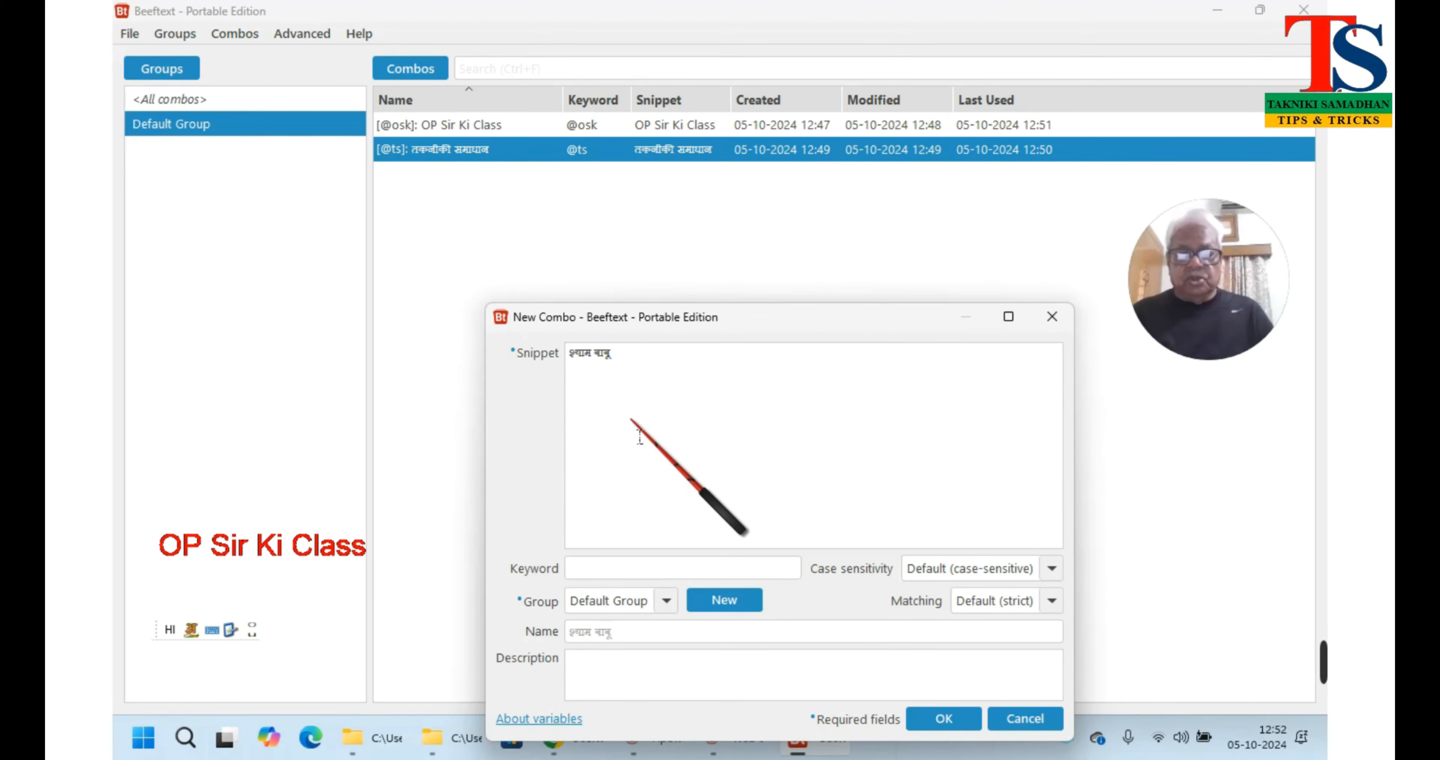
{"action": "left_click", "coordinate": [585, 566]}
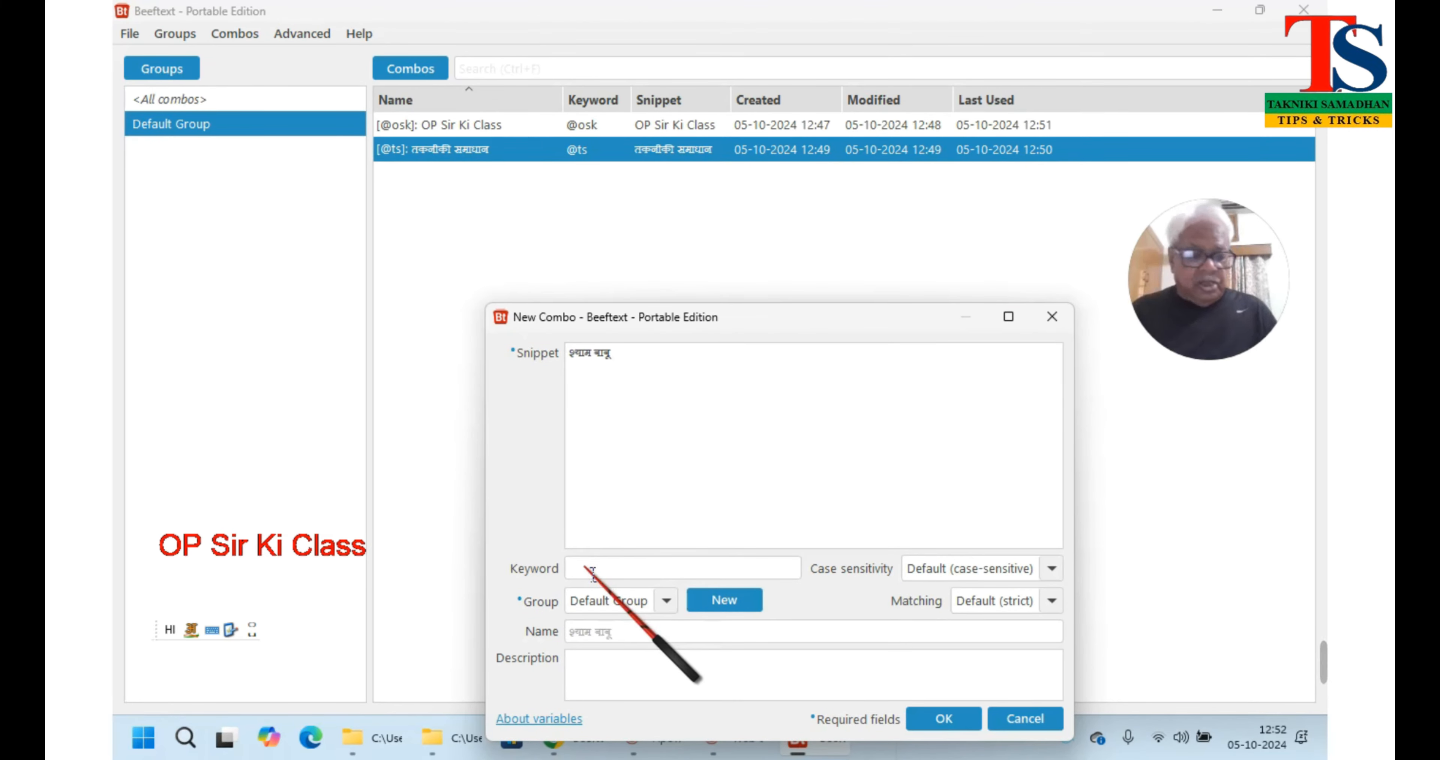
{"action": "type", "text": "@"}
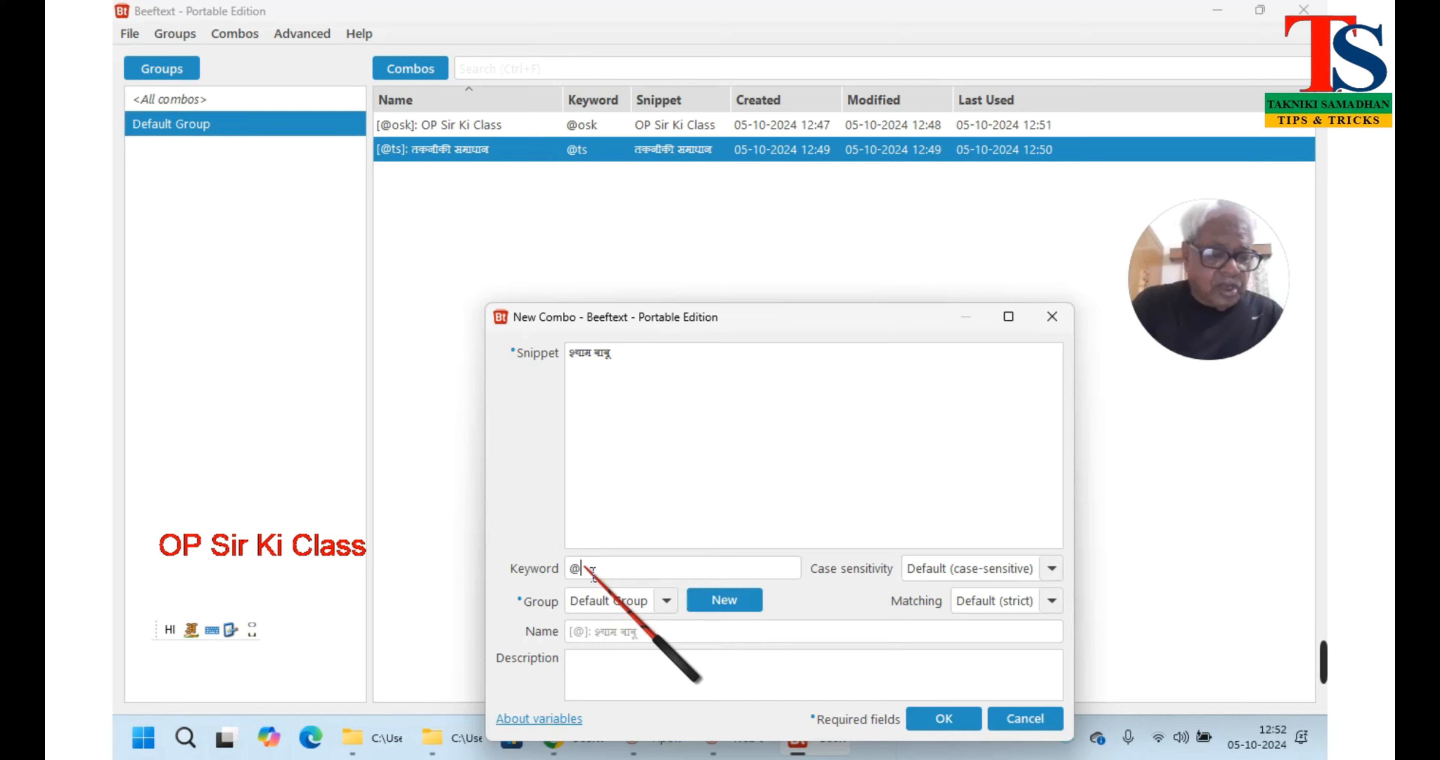
{"action": "type", "text": "s"}
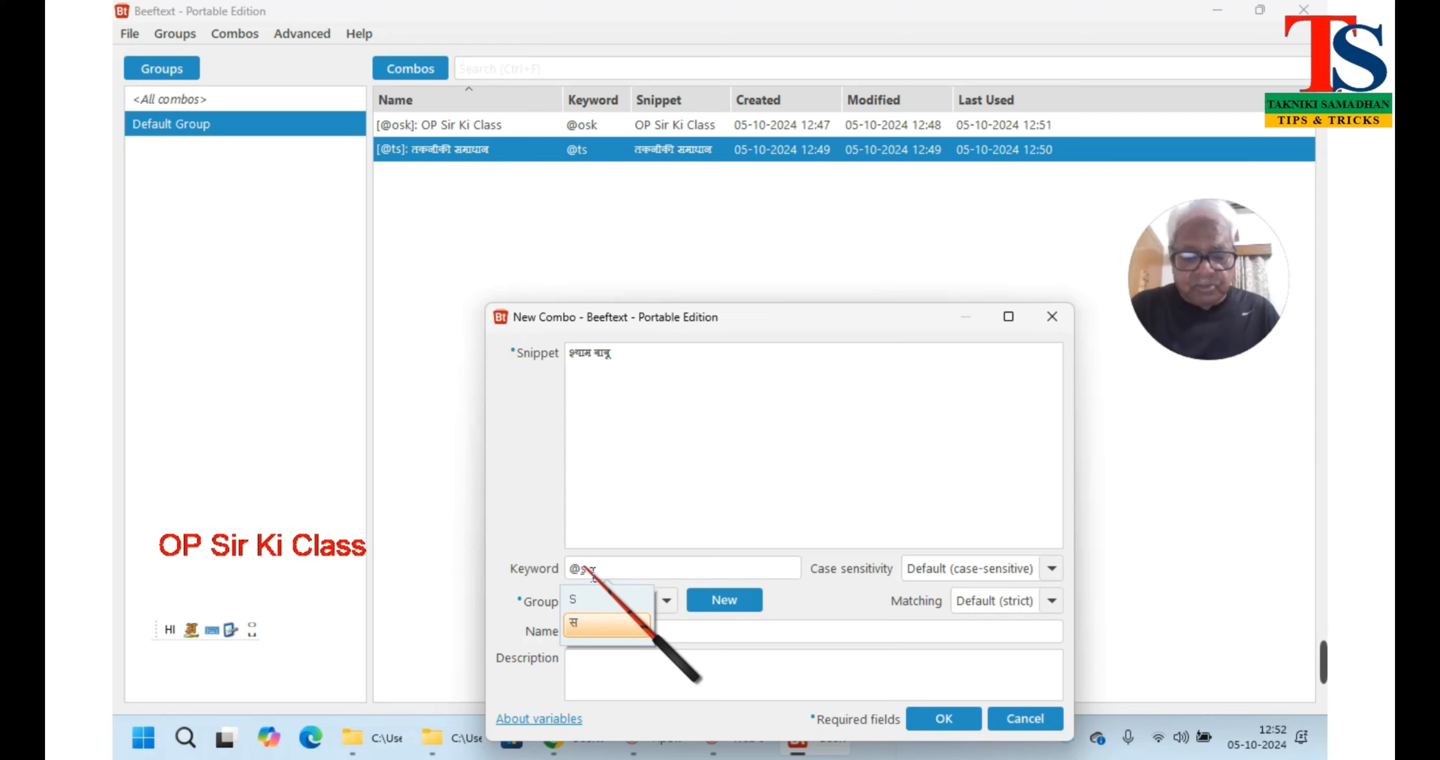
{"action": "type", "text": "b"}
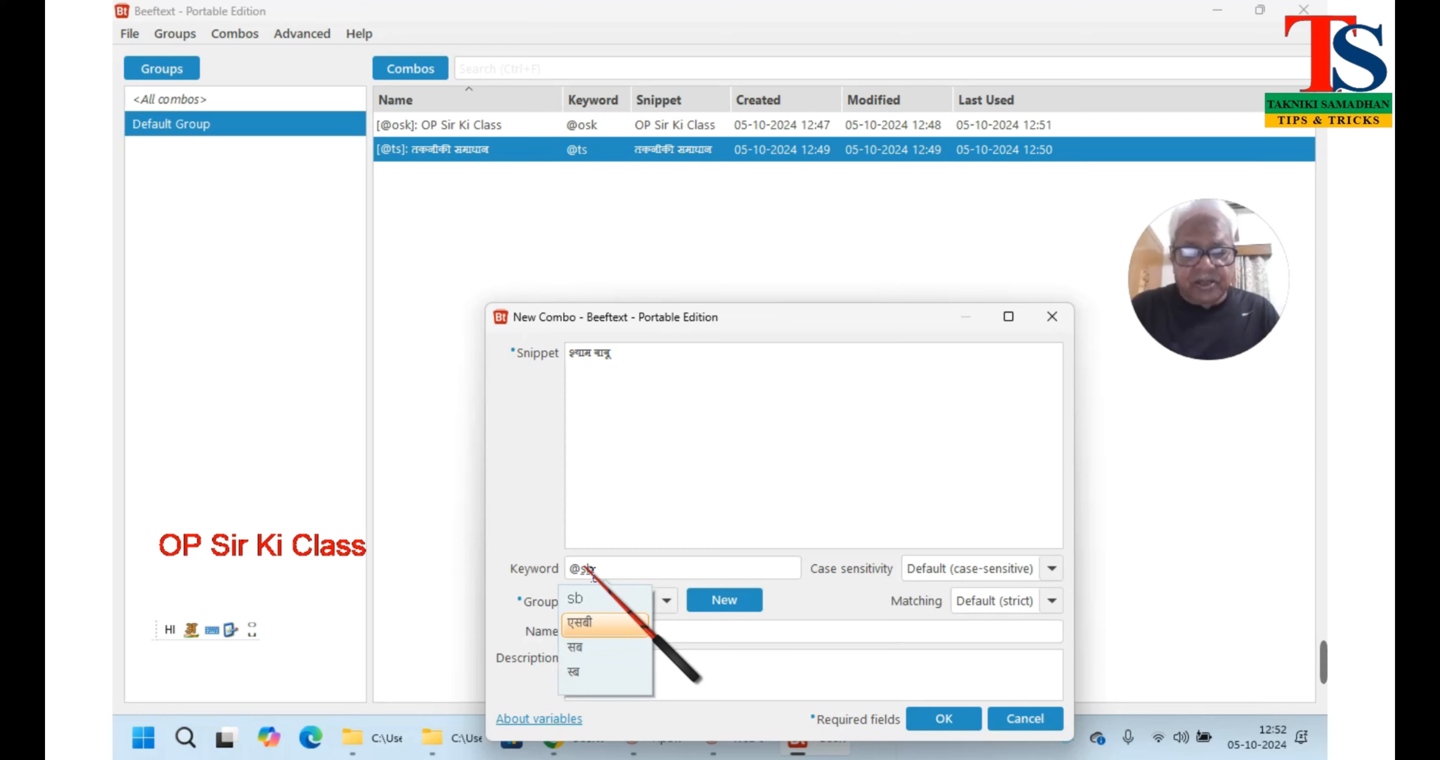
{"action": "key", "text": "Escape"}
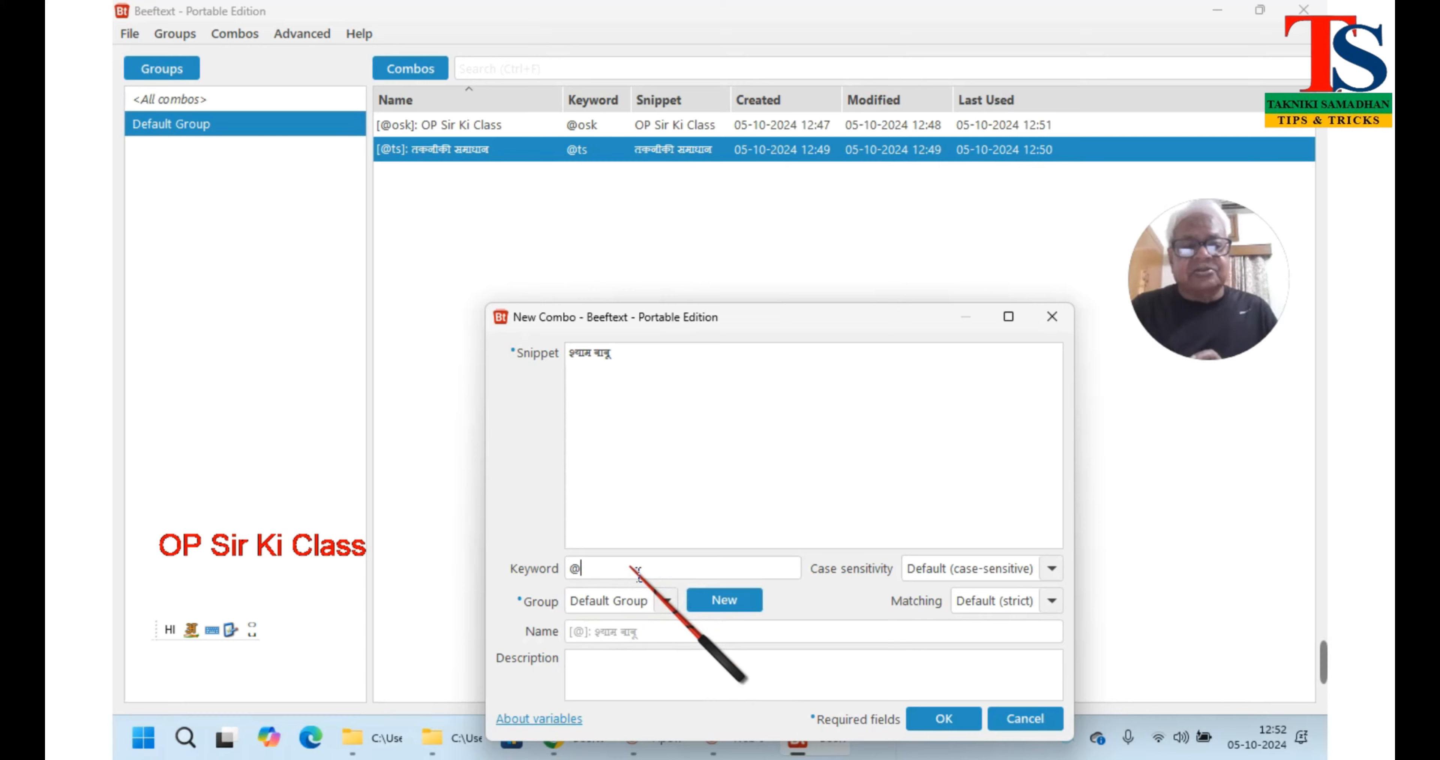
{"action": "key", "text": "BackSpace"}
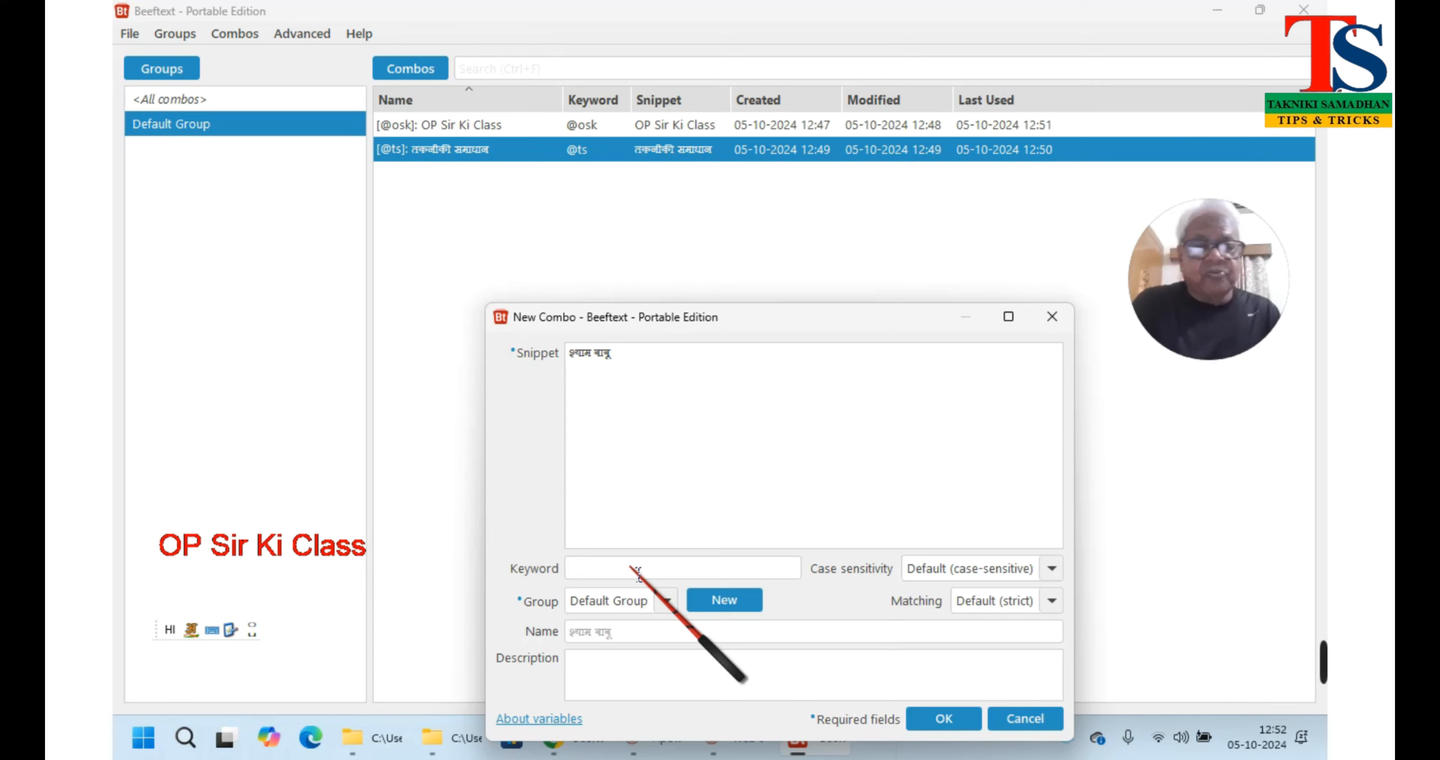
{"action": "key", "text": "alt+shift"}
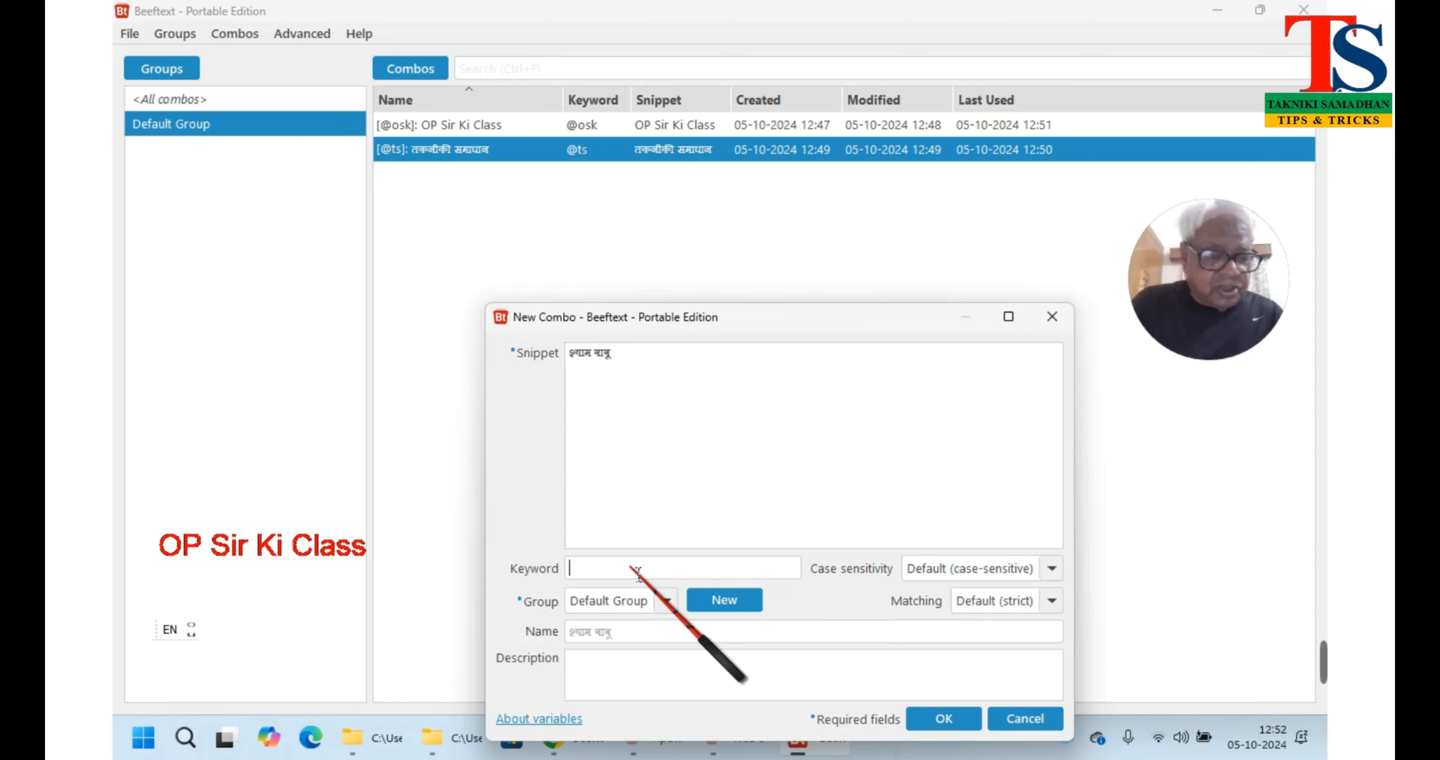
{"action": "type", "text": "@t"}
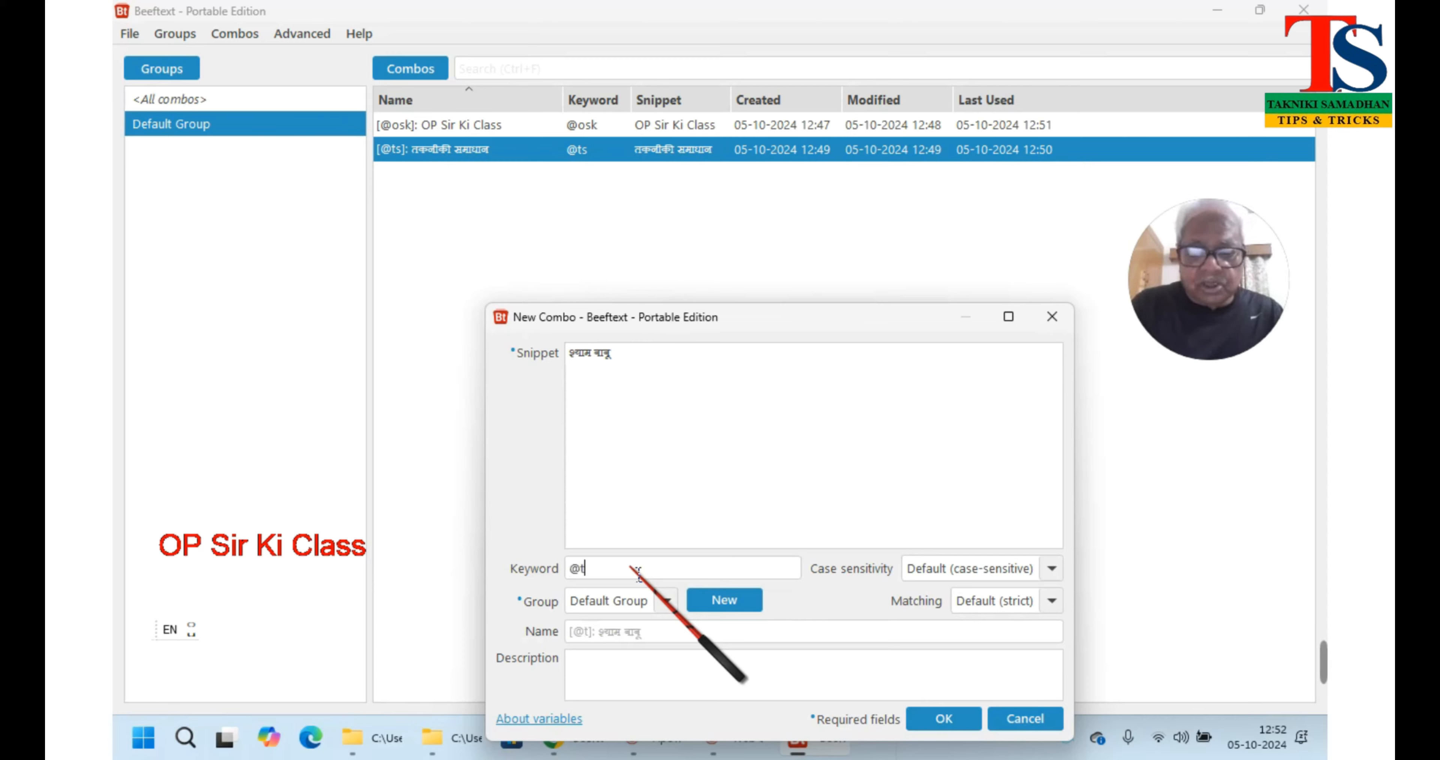
{"action": "key", "text": "BackSpace"}
{"action": "type", "text": "sb"}
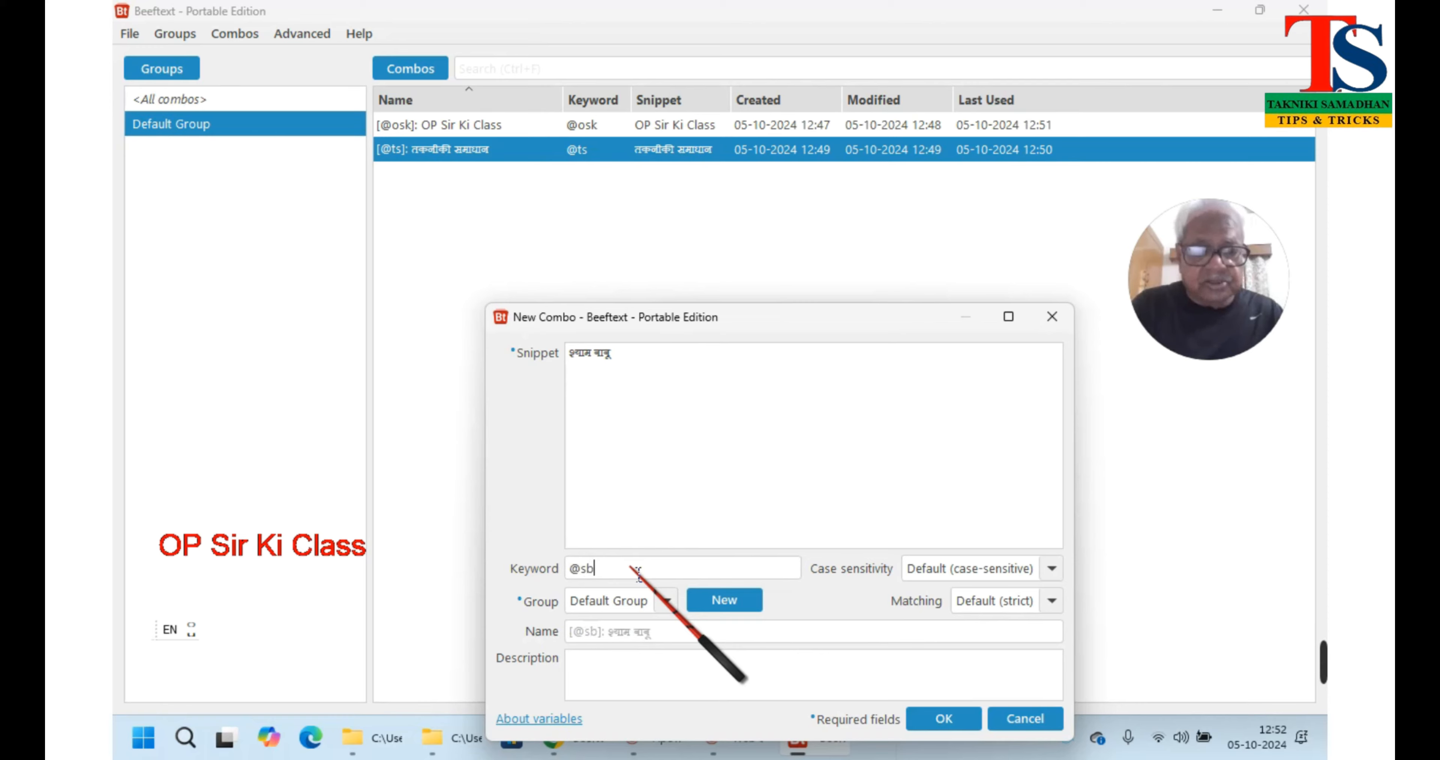
{"action": "left_click", "coordinate": [926, 719]}
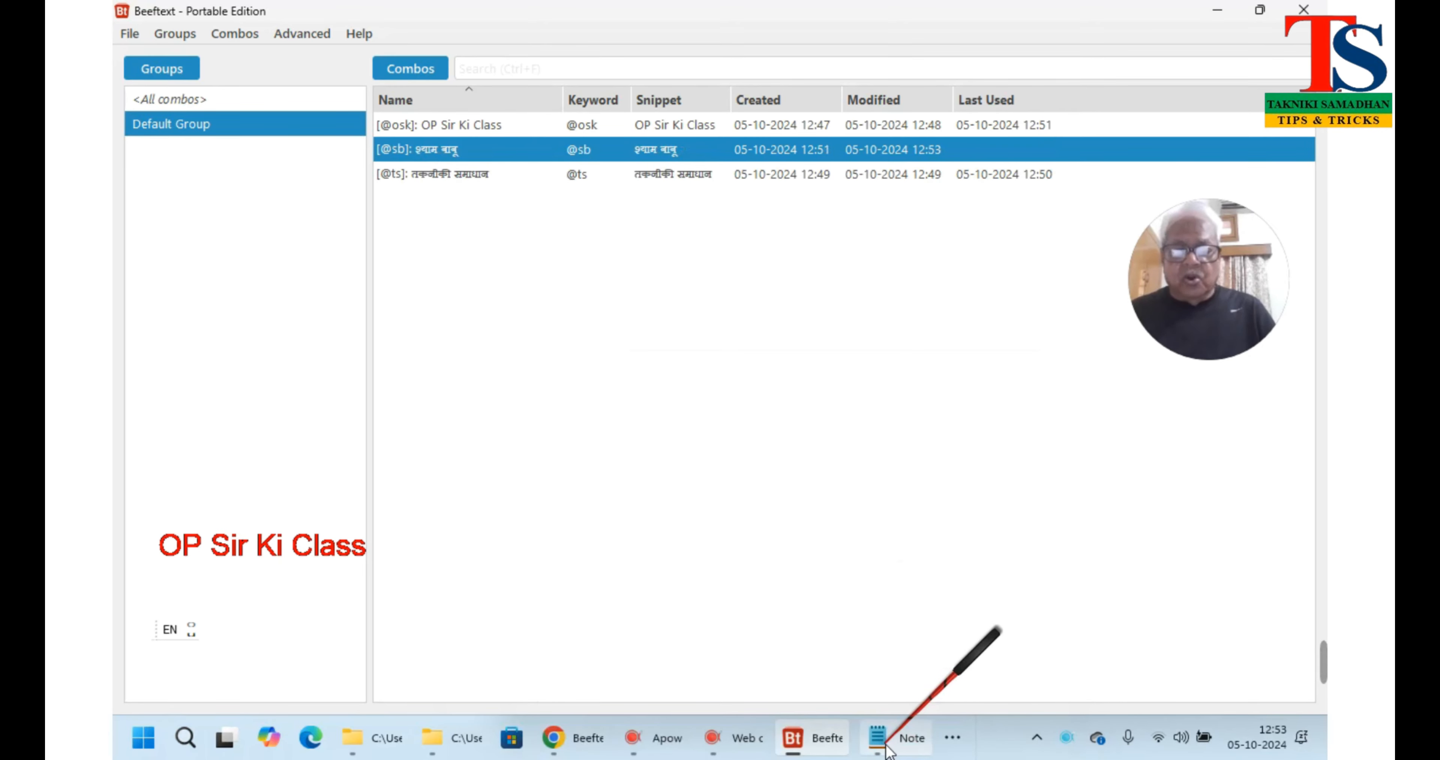
{"action": "mouse_move", "coordinate": [841, 745]}
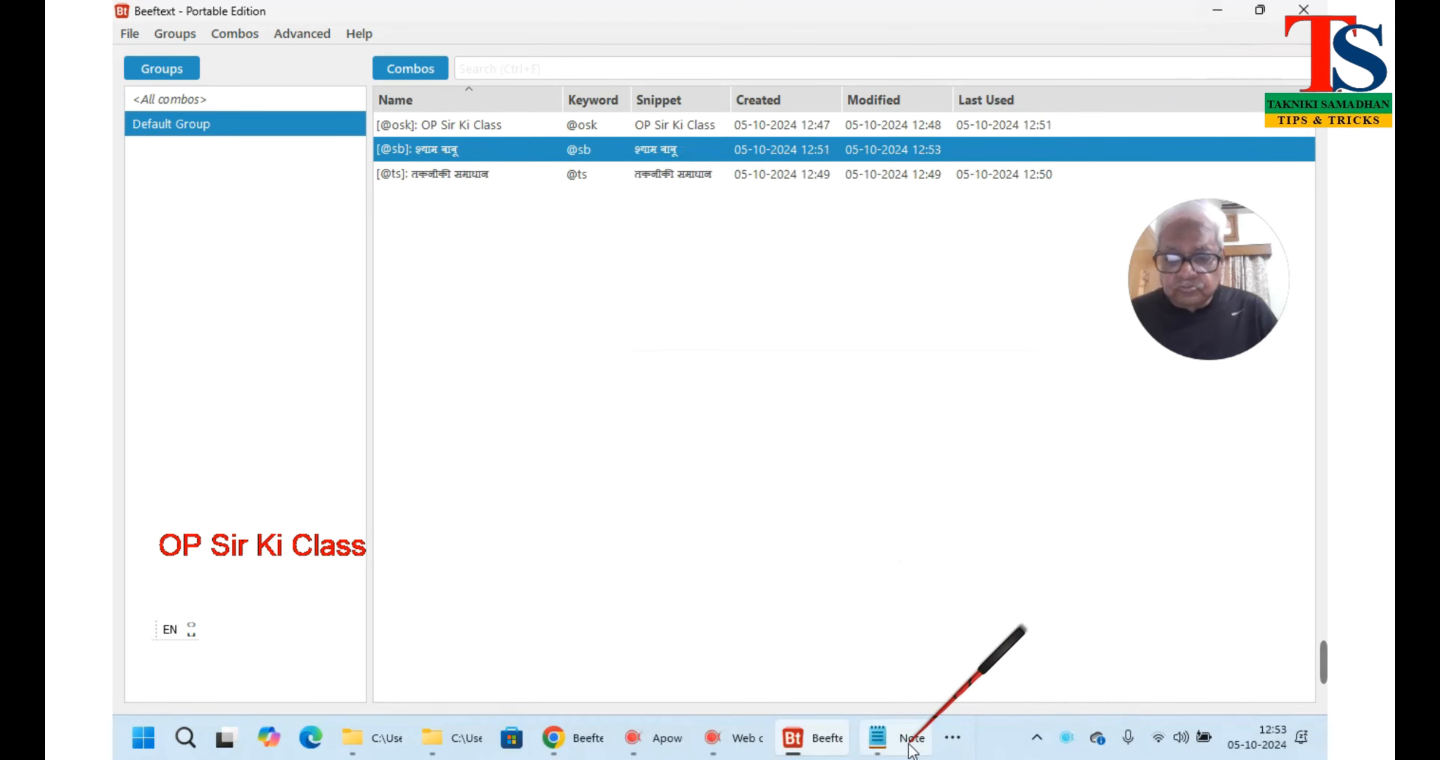
{"action": "left_click", "coordinate": [892, 737]}
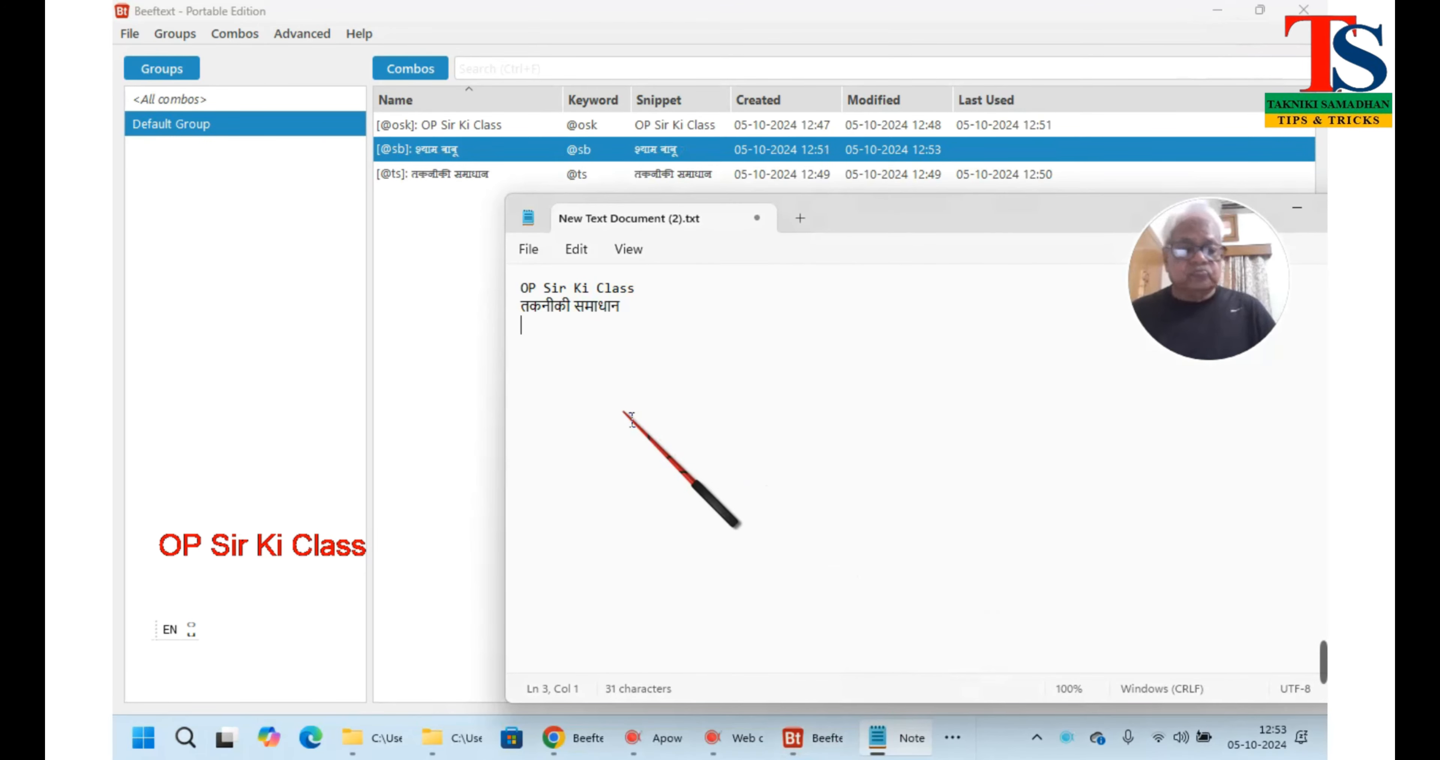
{"action": "type", "text": "@"}
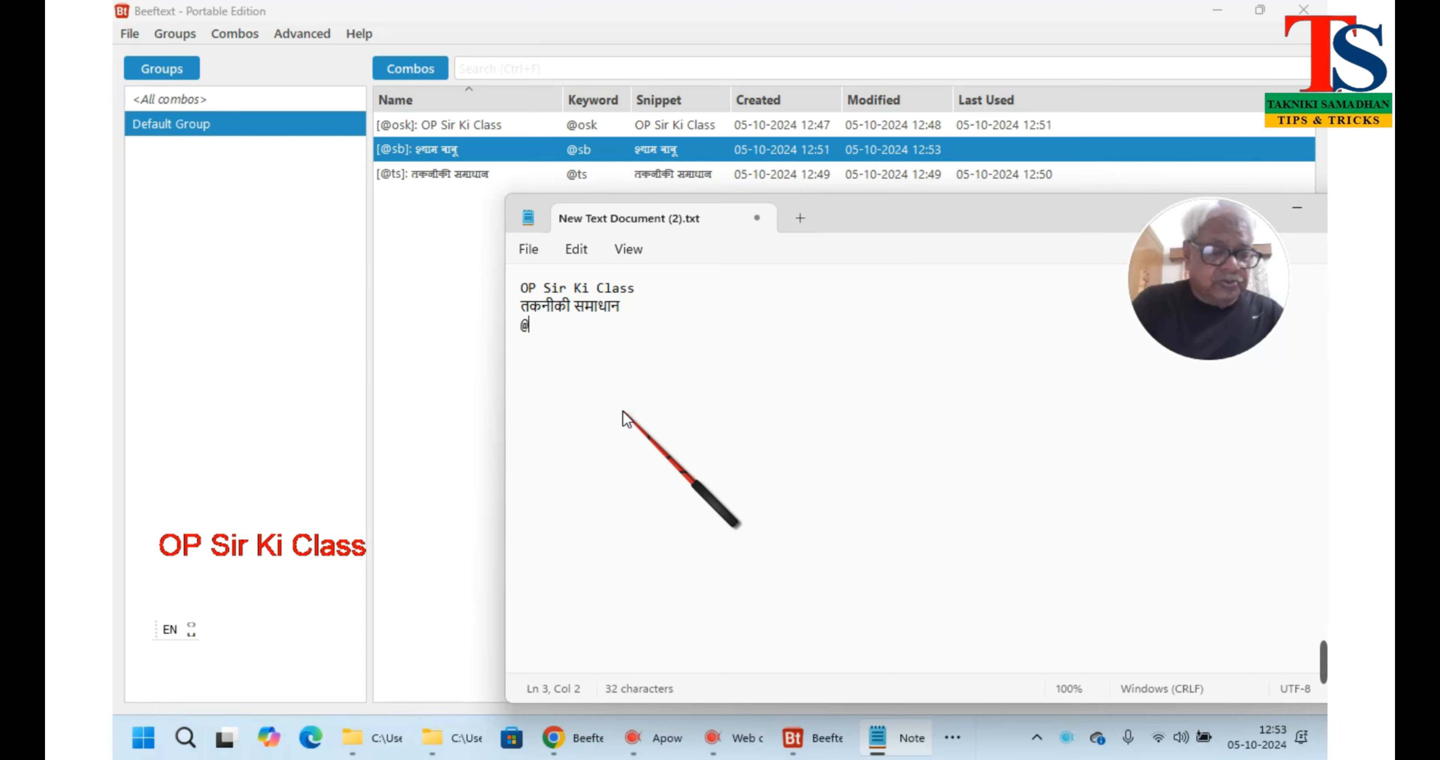
{"action": "type", "text": "sb"}
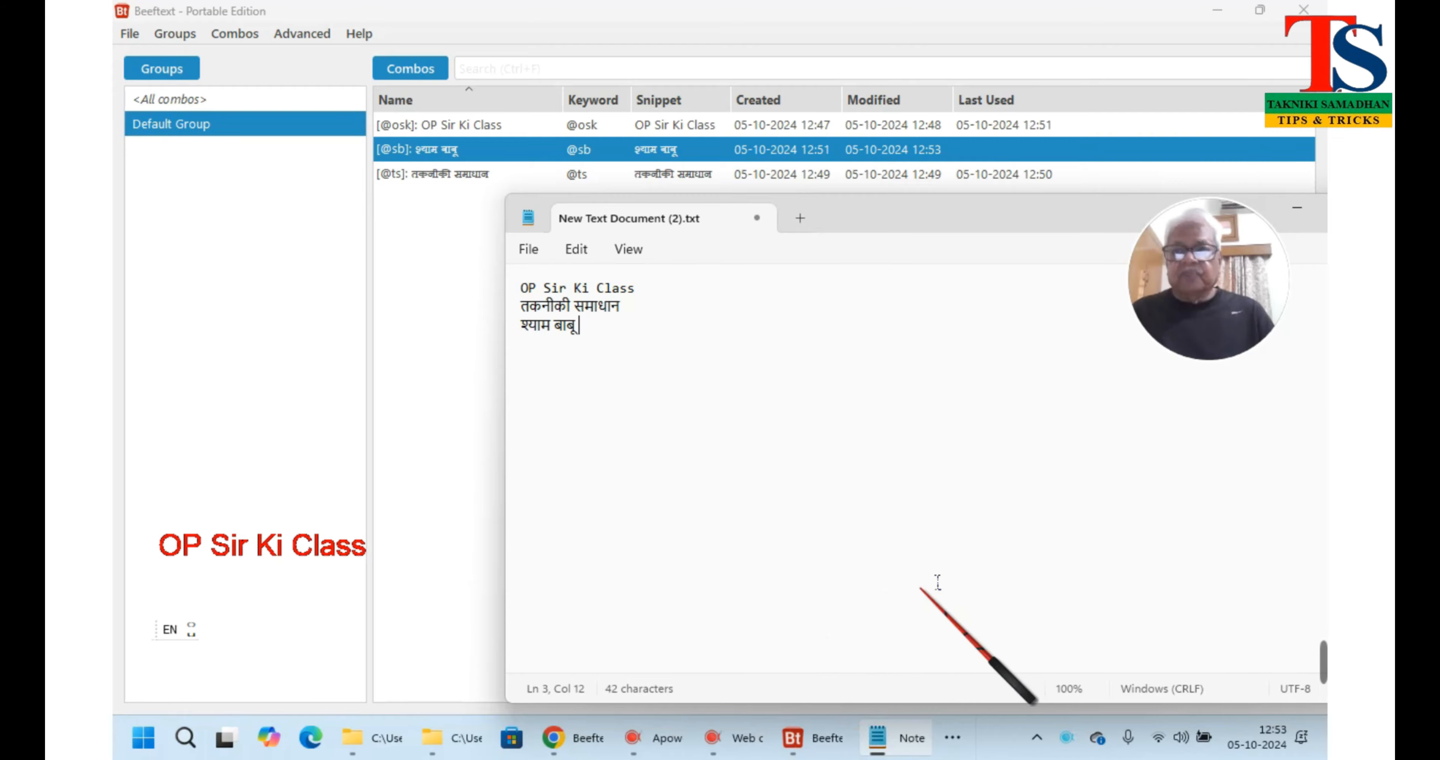
Close Beeftext, then close Notepad and answer its save prompt
{"action": "left_click", "coordinate": [1304, 9]}
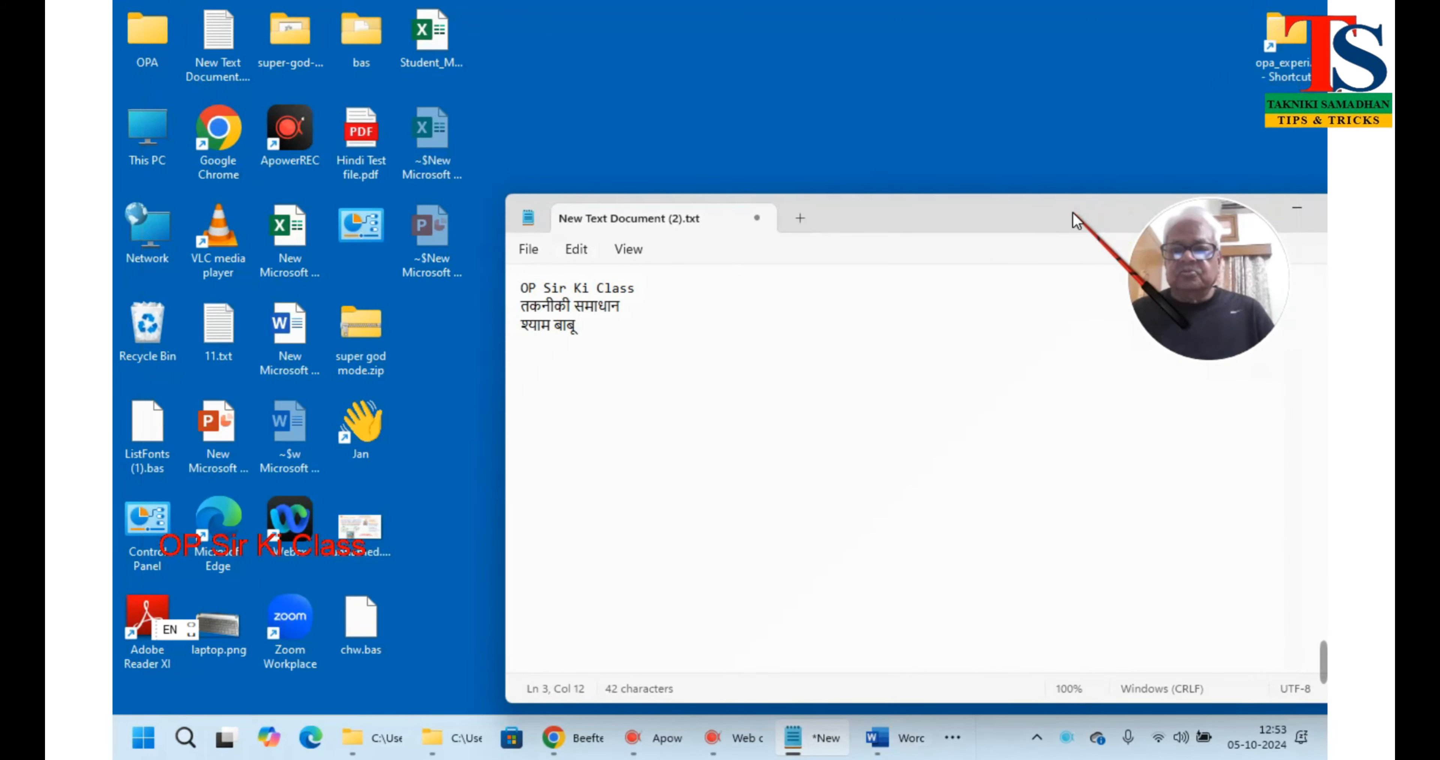
{"action": "left_click_drag", "start_coordinate": [1076, 219], "coordinate": [852, 184]}
{"action": "left_click", "coordinate": [1161, 179]}
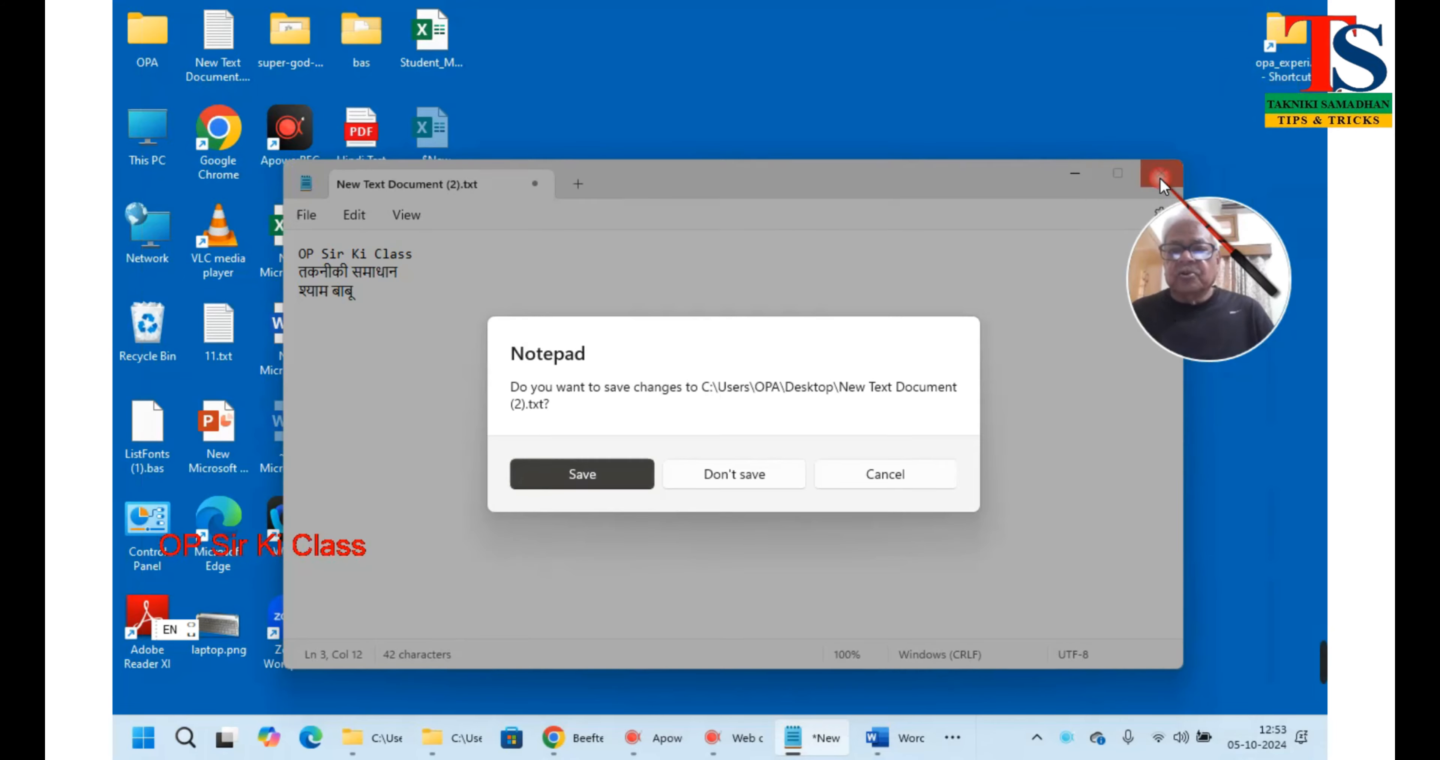
{"action": "left_click", "coordinate": [794, 473]}
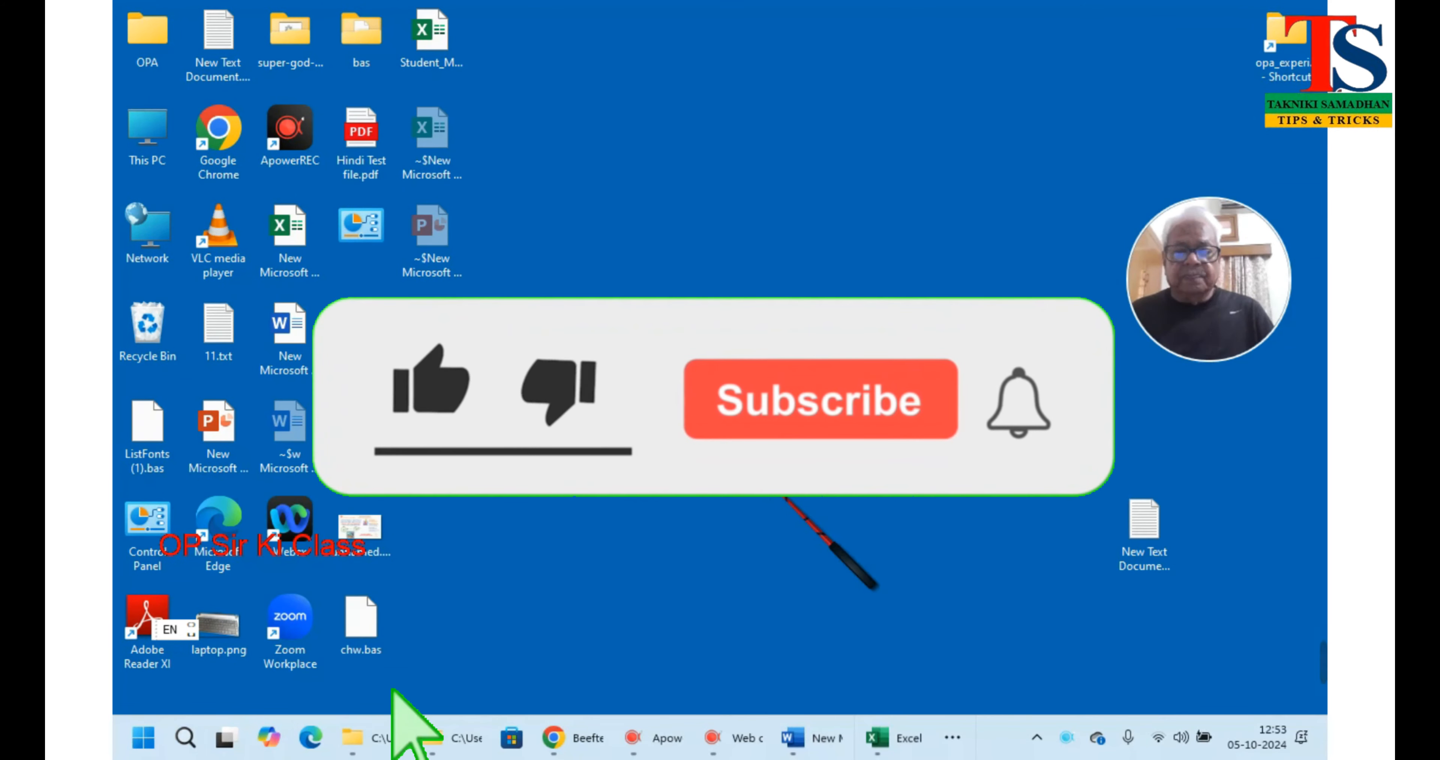